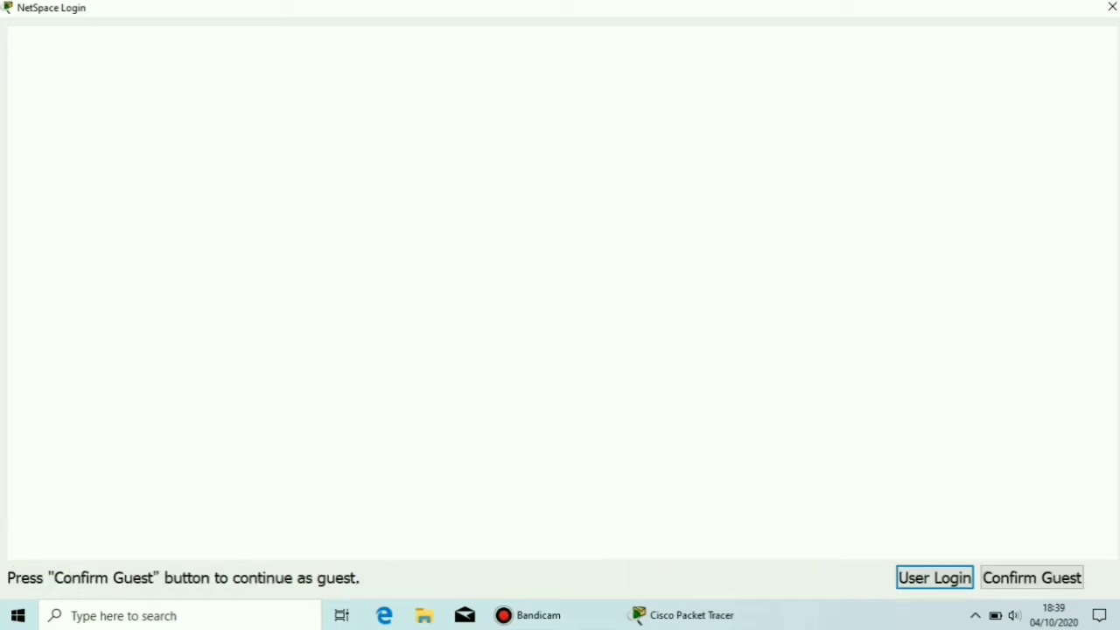
Continue as guest and place three generic Router-PT routers in a horizontal row across the upper workspace
{"action": "left_click", "coordinate": [1033, 578]}
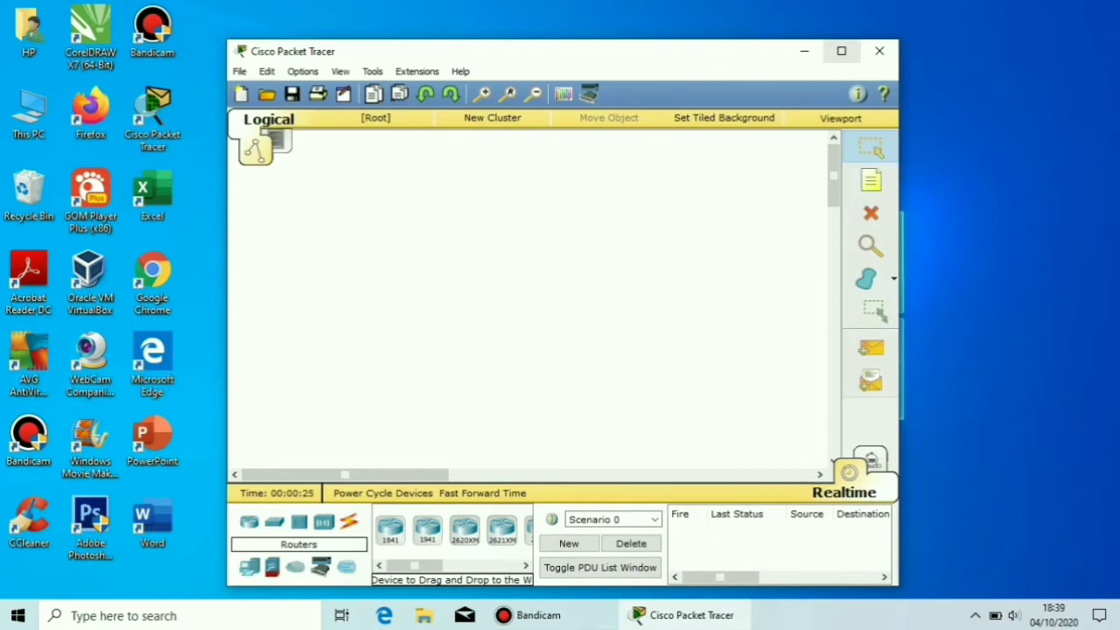
{"action": "left_click", "coordinate": [841, 51]}
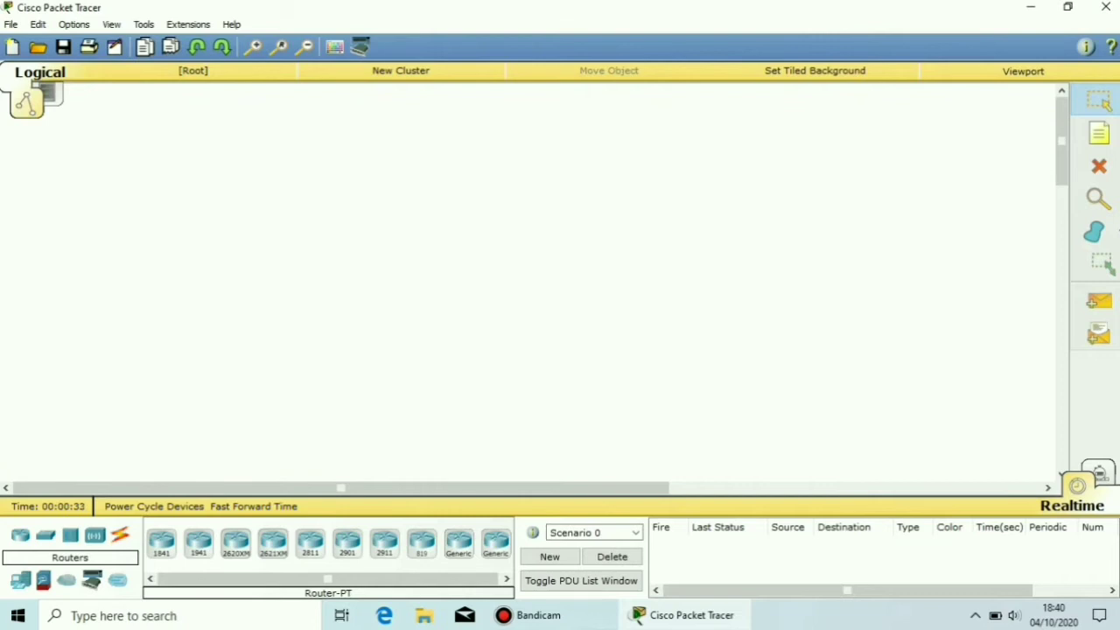
{"action": "left_click", "coordinate": [458, 544]}
{"action": "left_click", "coordinate": [313, 154]}
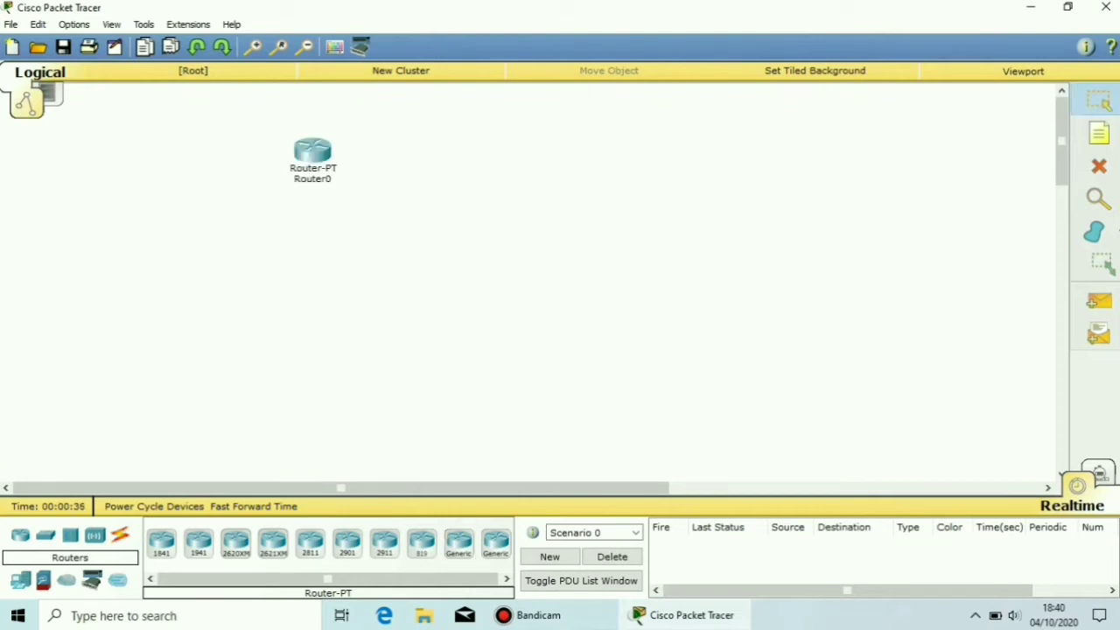
{"action": "left_click", "coordinate": [459, 543]}
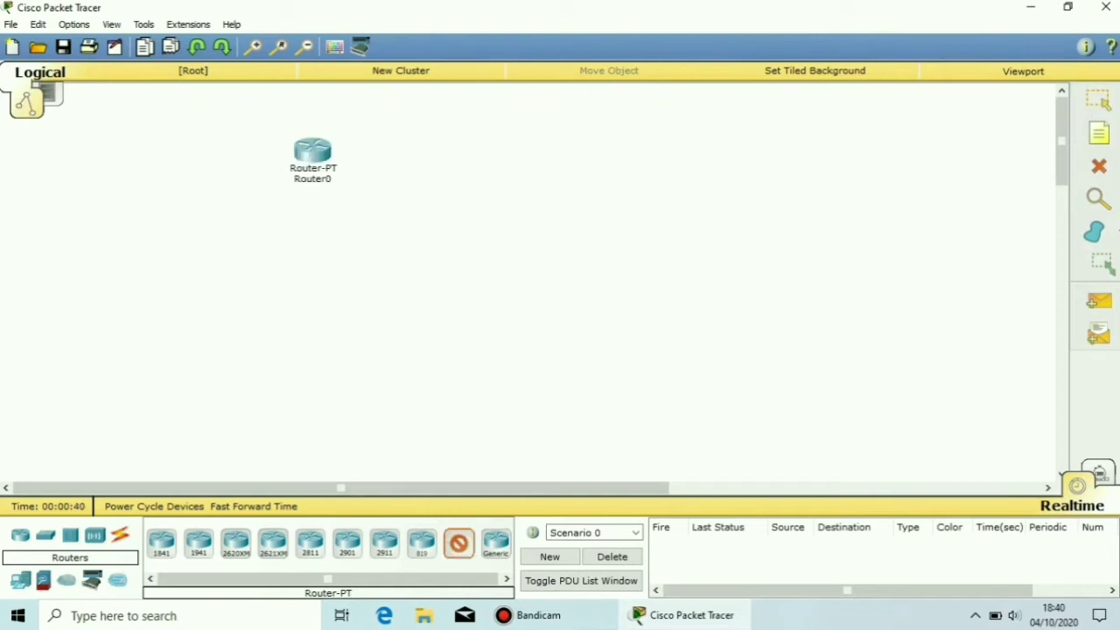
{"action": "left_click", "coordinate": [485, 154]}
{"action": "left_click", "coordinate": [459, 544]}
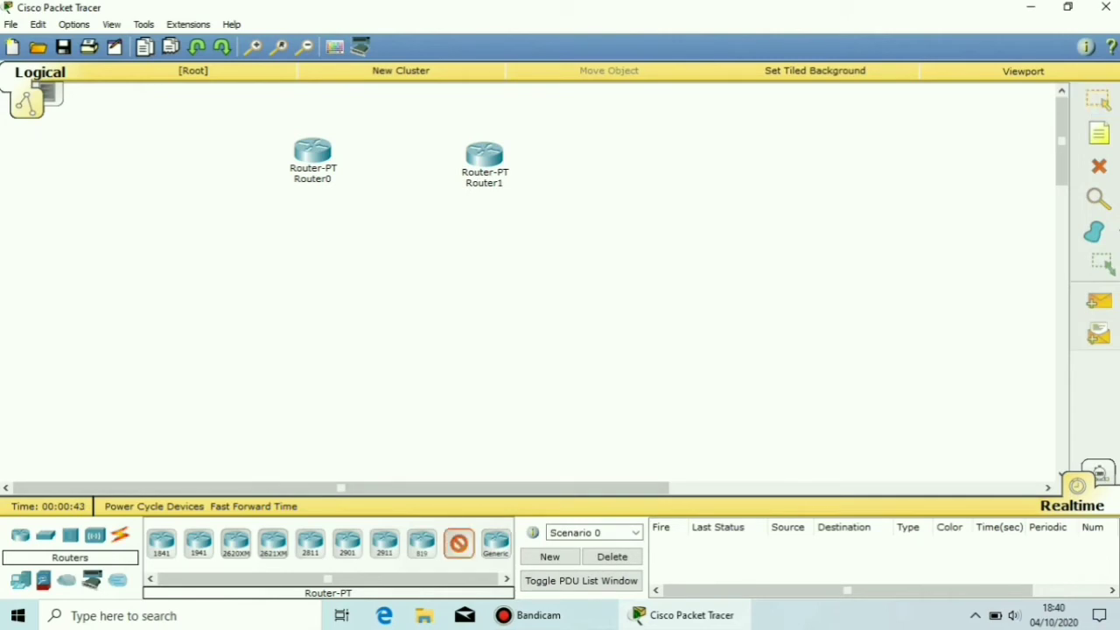
{"action": "left_click", "coordinate": [658, 154]}
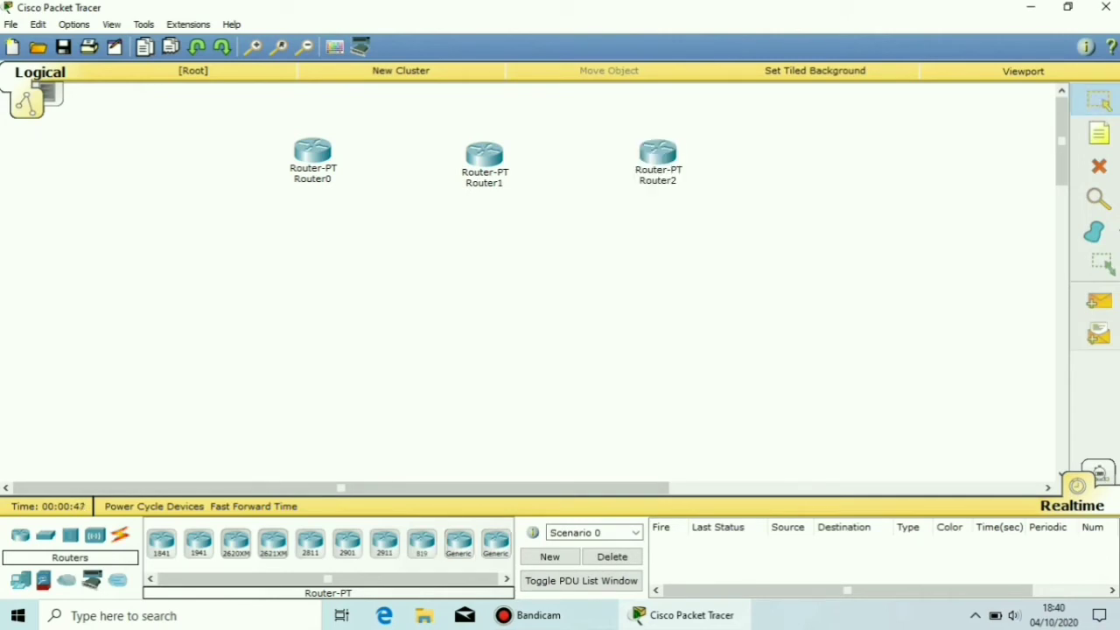
Place three generic PC-PT end devices in a row, one below each router
{"action": "left_click", "coordinate": [20, 580]}
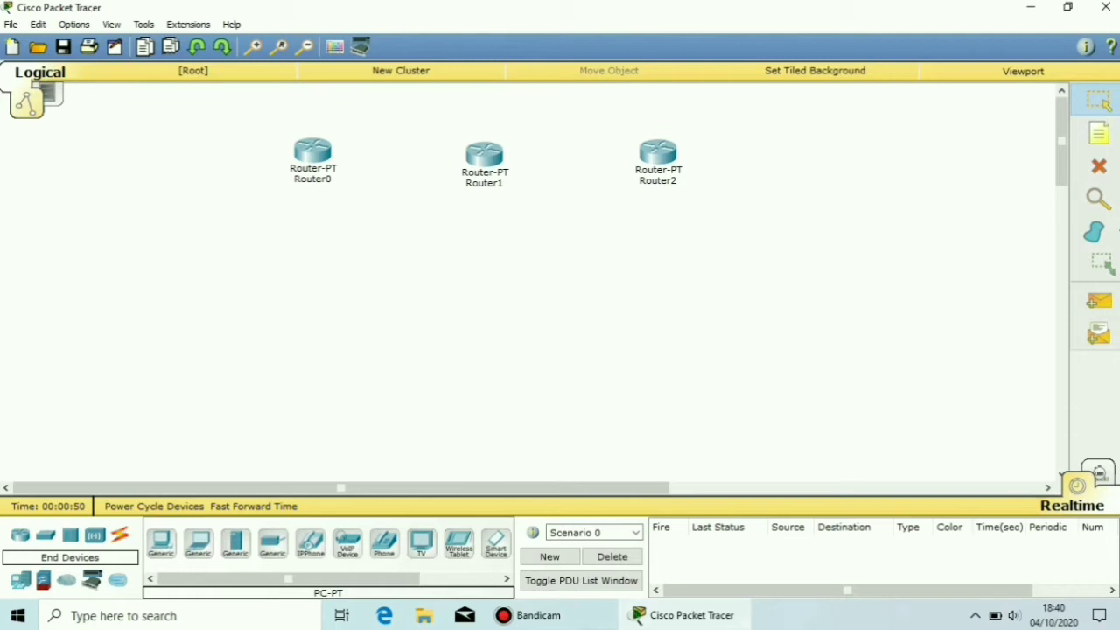
{"action": "left_click", "coordinate": [162, 543]}
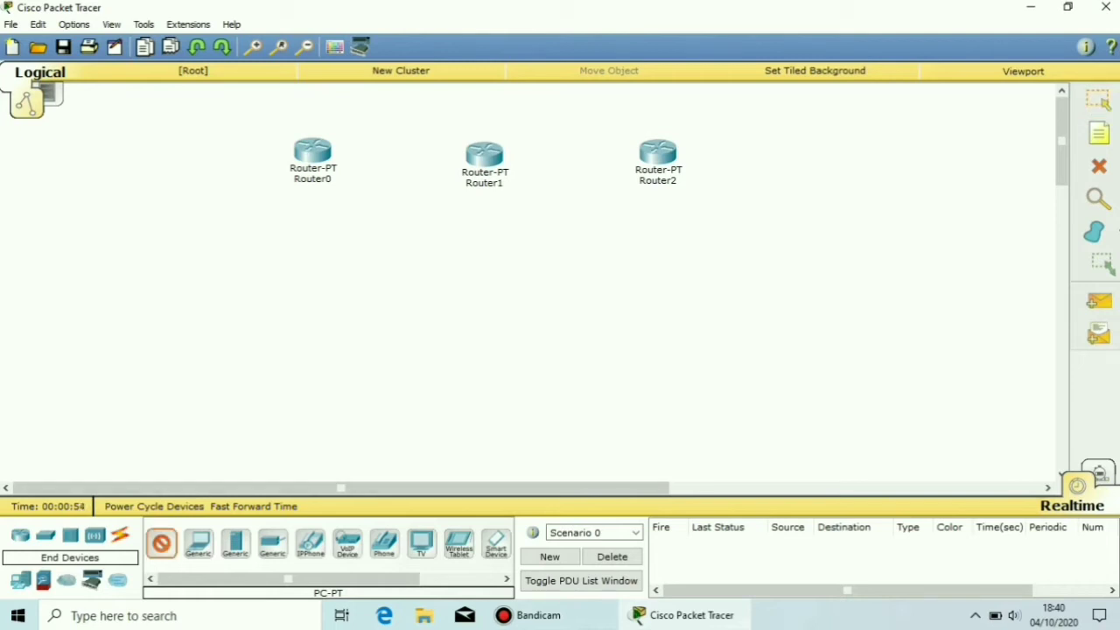
{"action": "left_click", "coordinate": [306, 307]}
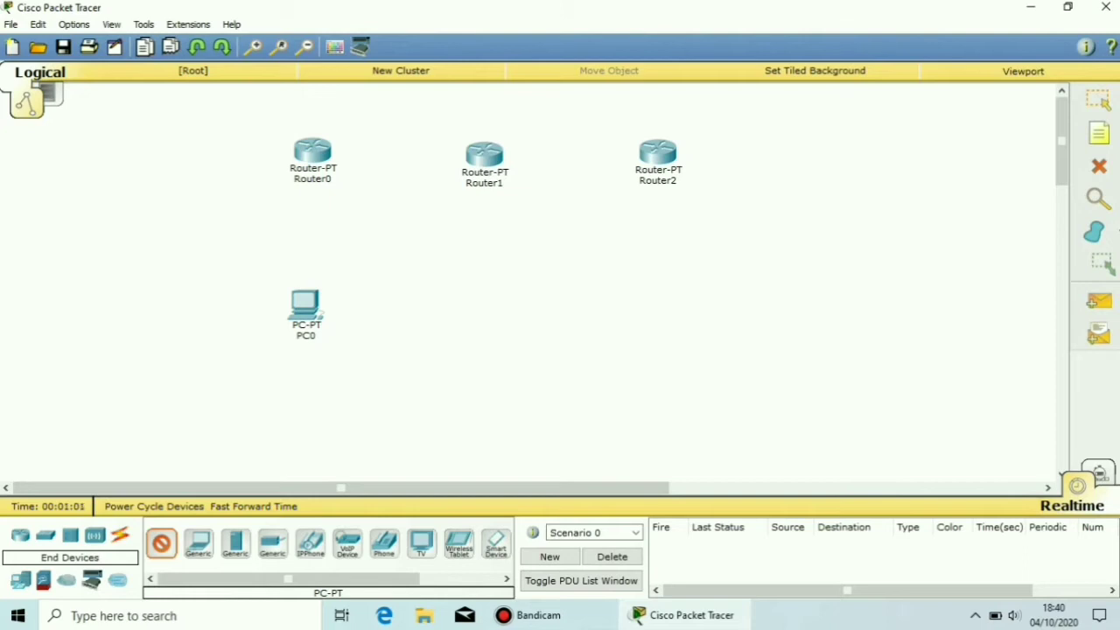
{"action": "left_click", "coordinate": [479, 306]}
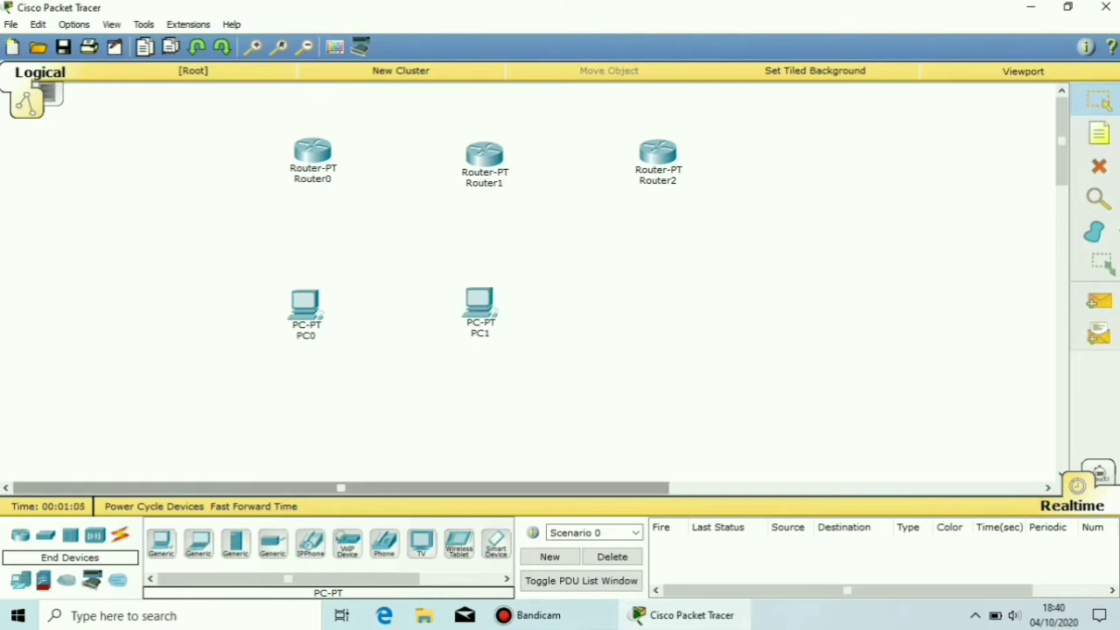
{"action": "left_click", "coordinate": [161, 544]}
{"action": "left_click", "coordinate": [664, 306]}
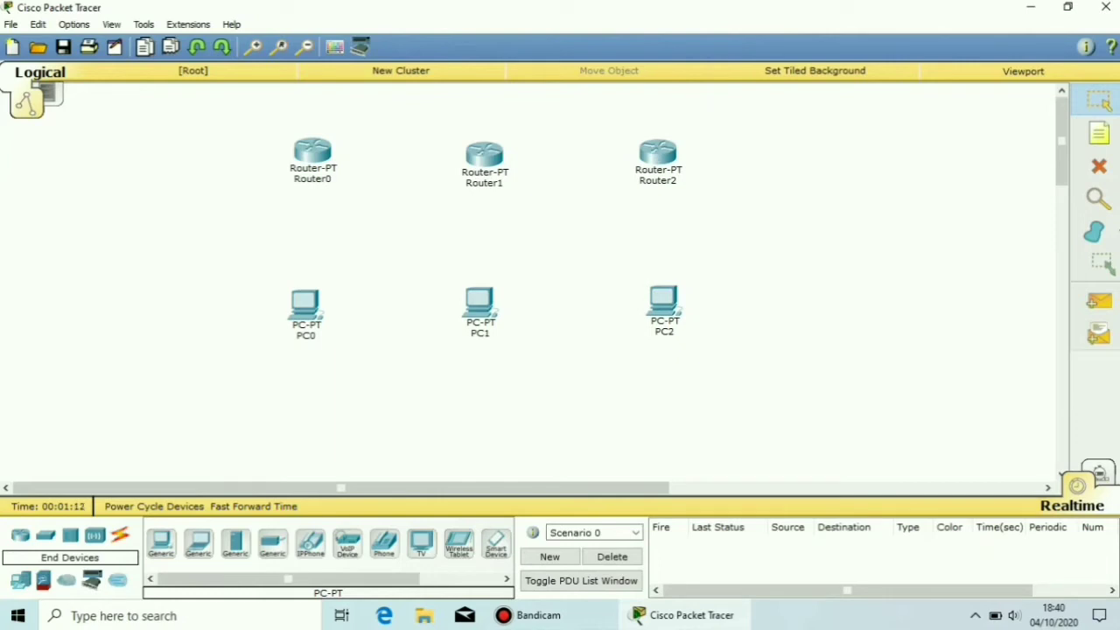
Change the display name of Router0 to the first person's name
{"action": "left_click", "coordinate": [313, 152]}
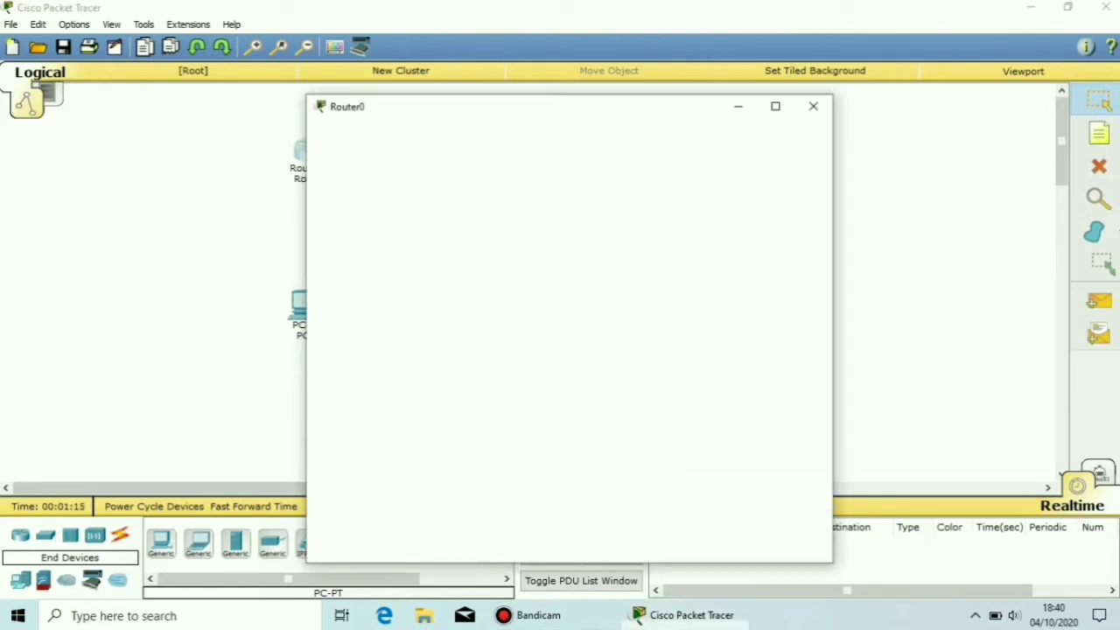
{"action": "left_click", "coordinate": [389, 129]}
{"action": "left_click", "coordinate": [613, 187]}
{"action": "key", "text": "BackSpace"}
{"action": "key", "text": "BackSpace"}
{"action": "key", "text": "BackSpace"}
{"action": "key", "text": "BackSpace"}
{"action": "key", "text": "BackSpace"}
{"action": "key", "text": "BackSpace"}
{"action": "key", "text": "BackSpace"}
{"action": "type", "text": "Yustika"}
Set the hostname of the router above PC0 to the same name as its display name and save the configuration to NVRAM
{"action": "left_click", "coordinate": [577, 211]}
{"action": "key", "text": "BackSpace"}
{"action": "key", "text": "BackSpace"}
{"action": "key", "text": "BackSpace"}
{"action": "key", "text": "BackSpace"}
{"action": "key", "text": "BackSpace"}
{"action": "key", "text": "BackSpace"}
{"action": "type", "text": "Yustika"}
{"action": "left_click", "coordinate": [626, 245]}
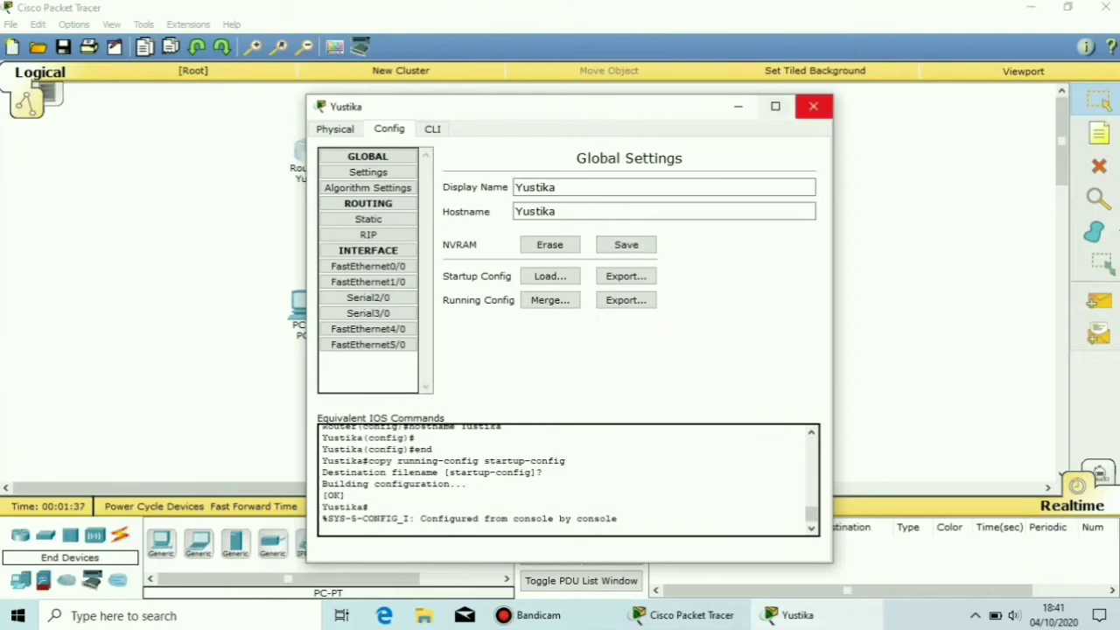
{"action": "left_click", "coordinate": [813, 106]}
Change the display name of Router1 to the second person's name
{"action": "left_click", "coordinate": [484, 156]}
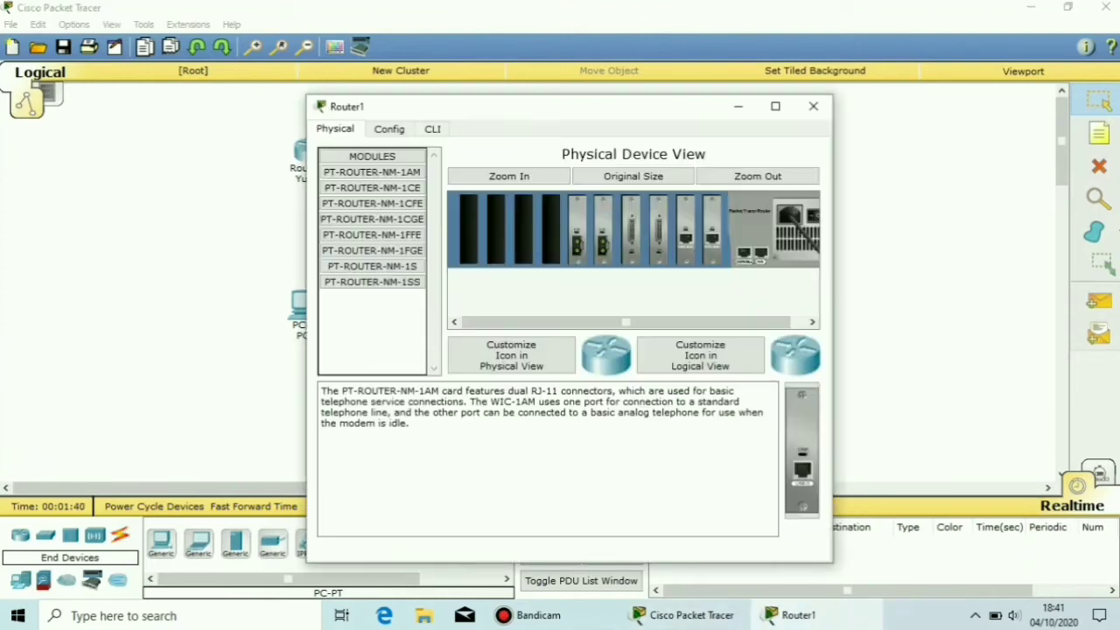
{"action": "left_click", "coordinate": [389, 128]}
{"action": "key", "text": "BackSpace"}
{"action": "key", "text": "BackSpace"}
{"action": "key", "text": "BackSpace"}
{"action": "key", "text": "BackSpace"}
{"action": "key", "text": "BackSpace"}
{"action": "key", "text": "BackSpace"}
{"action": "key", "text": "BackSpace"}
{"action": "type", "text": "Rahma"}
Set the hostname of the router above PC1 to match its display name and save the configuration to NVRAM
{"action": "left_click", "coordinate": [552, 211]}
{"action": "key", "text": "BackSpace"}
{"action": "key", "text": "BackSpace"}
{"action": "key", "text": "BackSpace"}
{"action": "key", "text": "BackSpace"}
{"action": "key", "text": "BackSpace"}
{"action": "key", "text": "BackSpace"}
{"action": "type", "text": "Rahma"}
{"action": "left_click", "coordinate": [627, 245]}
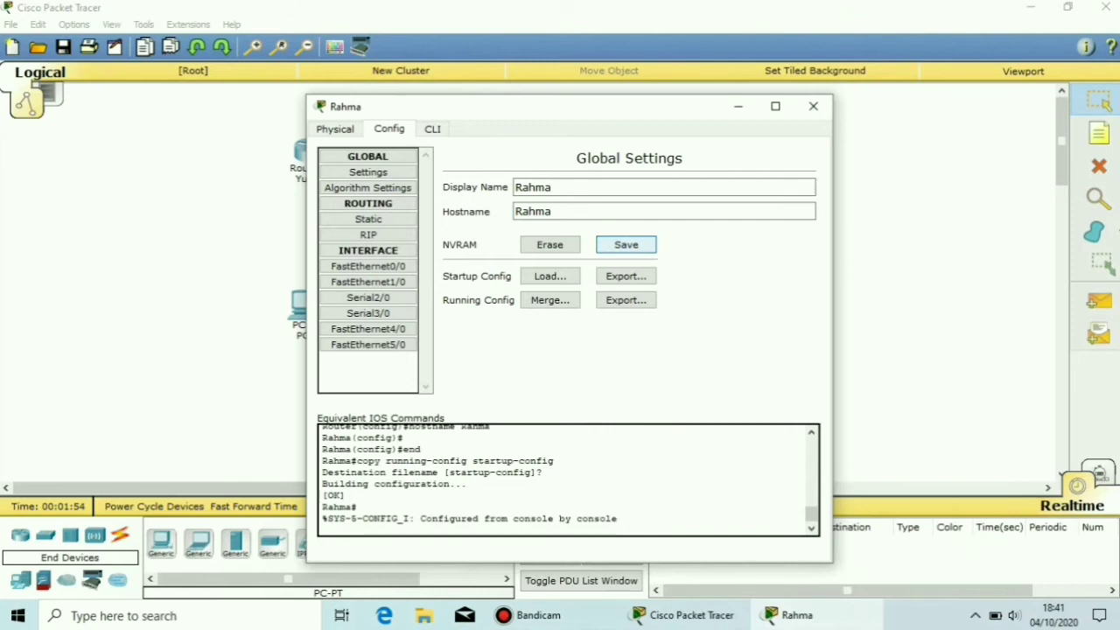
{"action": "left_click", "coordinate": [814, 106]}
Change the display name of Router2 to the third person's name
{"action": "left_click", "coordinate": [658, 155]}
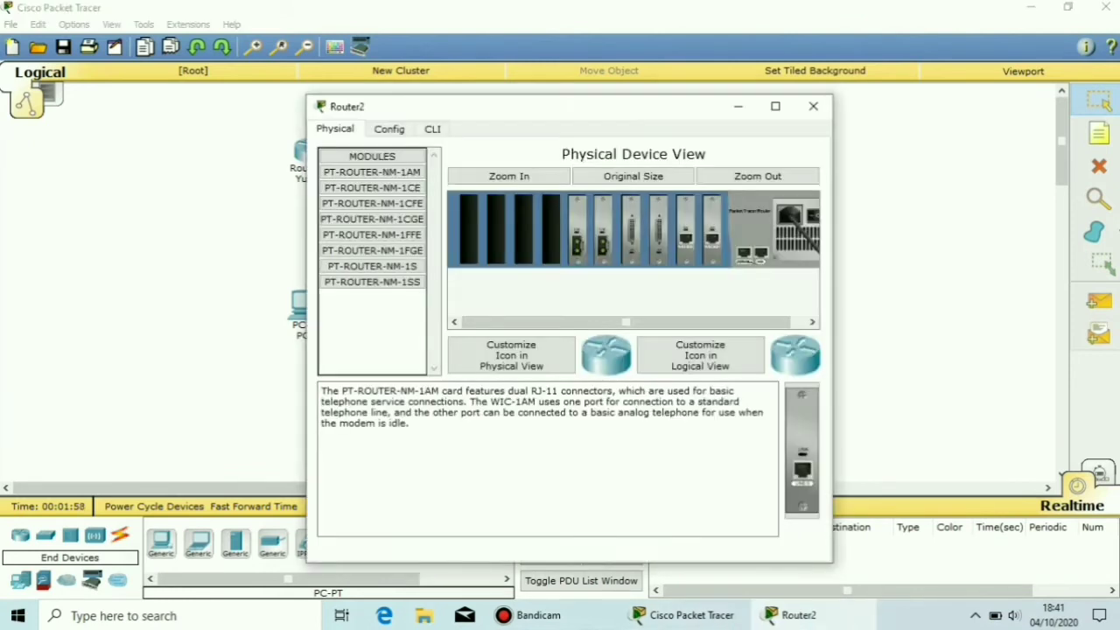
{"action": "left_click", "coordinate": [390, 128]}
{"action": "key", "text": "BackSpace"}
{"action": "key", "text": "BackSpace"}
{"action": "key", "text": "BackSpace"}
{"action": "key", "text": "BackSpace"}
{"action": "key", "text": "BackSpace"}
{"action": "key", "text": "BackSpace"}
{"action": "key", "text": "BackSpace"}
{"action": "type", "text": "Wati"}
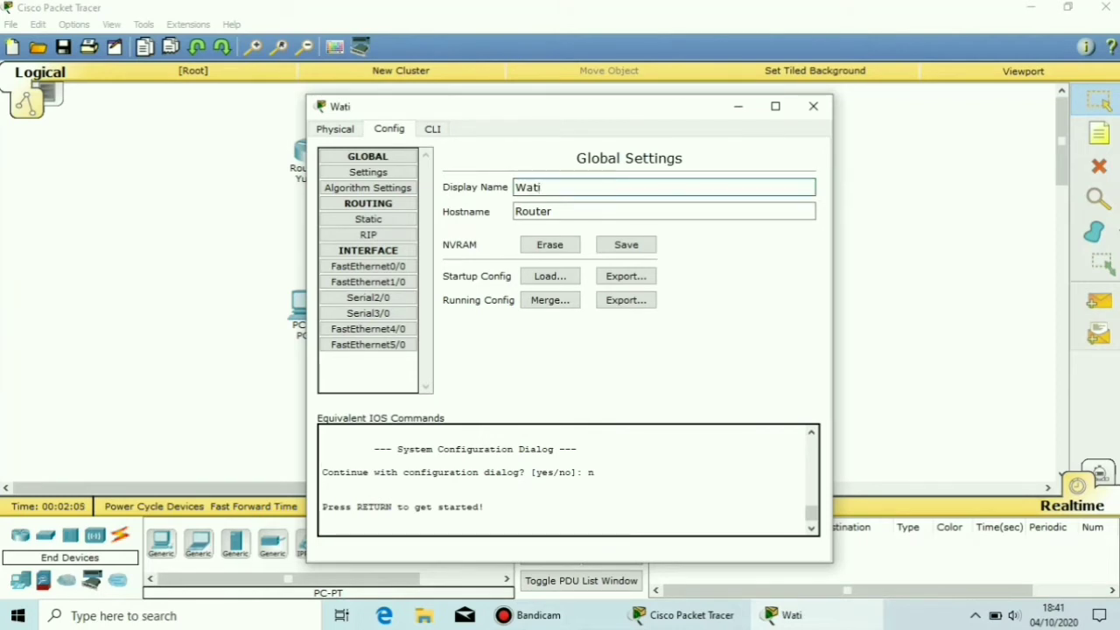
Set the hostname of the router above PC2 to match its display name and save the configuration to NVRAM
{"action": "left_click", "coordinate": [578, 211]}
{"action": "key", "text": "BackSpace"}
{"action": "key", "text": "BackSpace"}
{"action": "key", "text": "BackSpace"}
{"action": "key", "text": "BackSpace"}
{"action": "key", "text": "BackSpace"}
{"action": "key", "text": "BackSpace"}
{"action": "type", "text": "Wati"}
{"action": "key", "text": "Return"}
{"action": "left_click", "coordinate": [626, 244]}
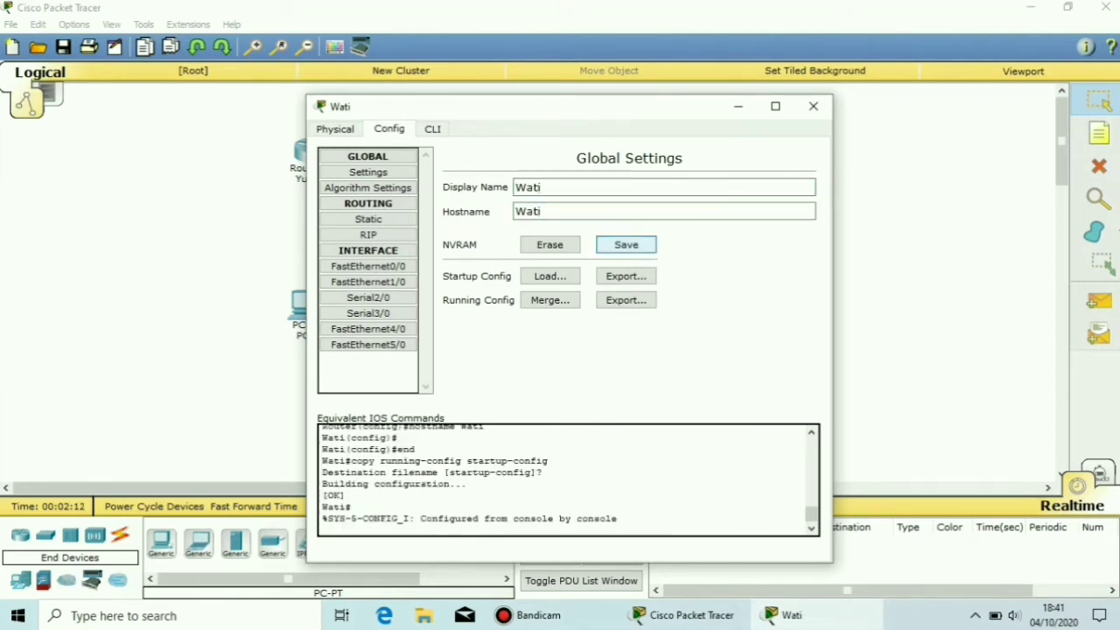
{"action": "left_click", "coordinate": [813, 106]}
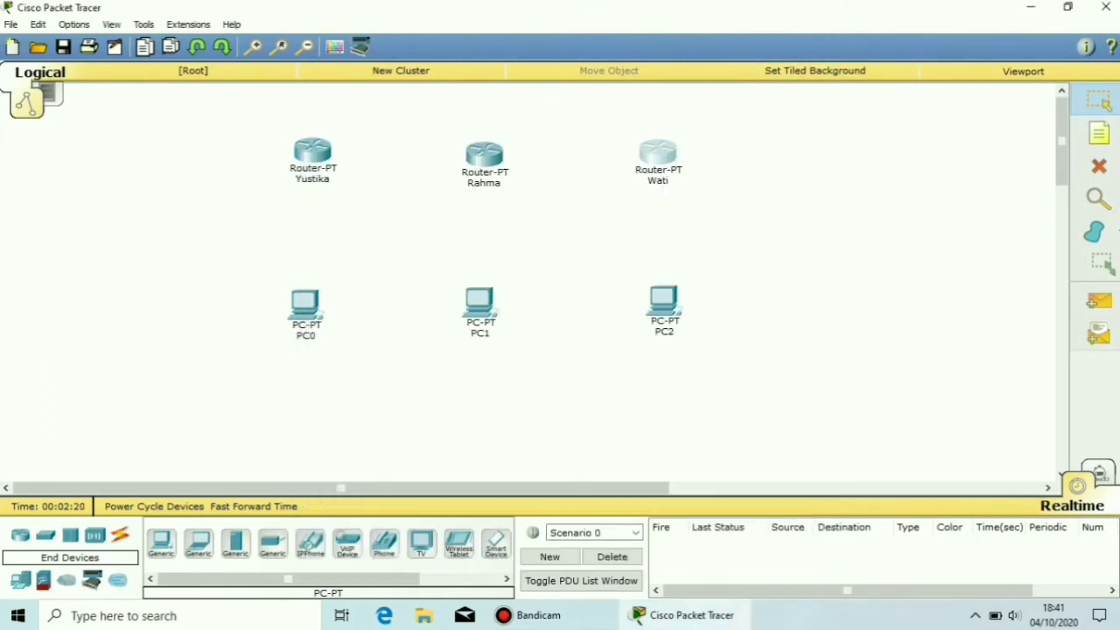
Link the three routers in a chain through the middle one, using the automatically chosen connection type
{"action": "left_click", "coordinate": [120, 535]}
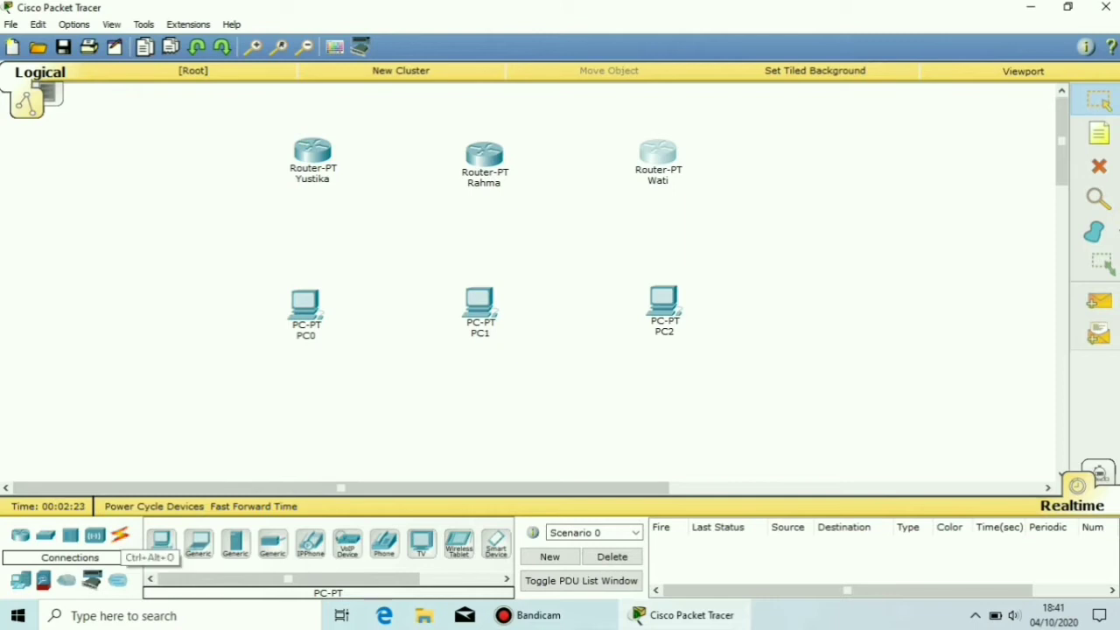
{"action": "left_click", "coordinate": [161, 543]}
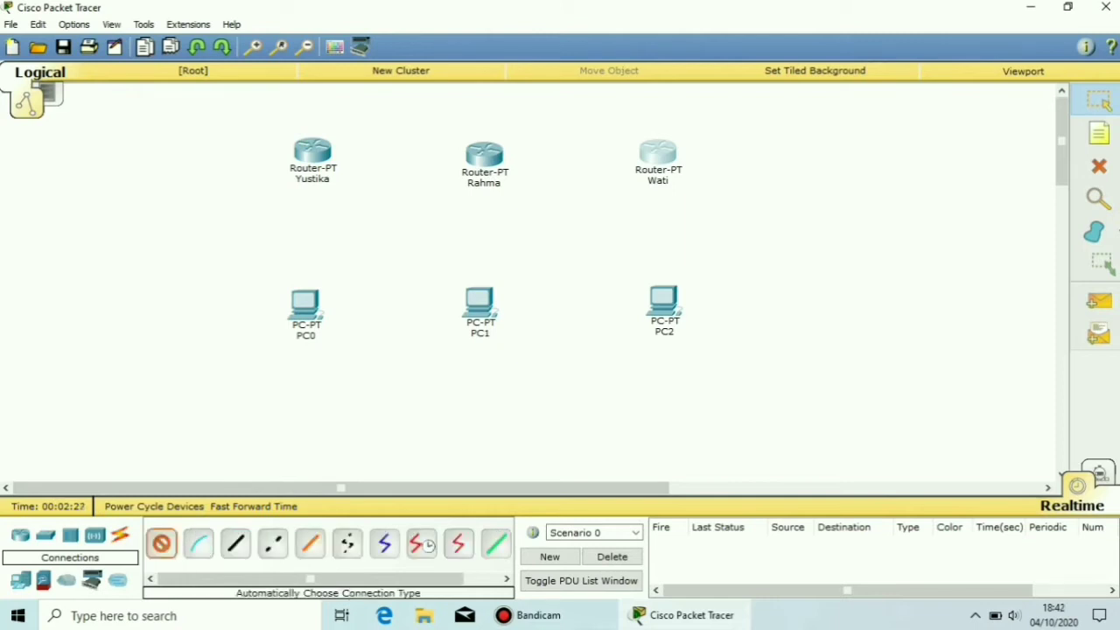
{"action": "left_click", "coordinate": [312, 152]}
{"action": "left_click", "coordinate": [484, 155]}
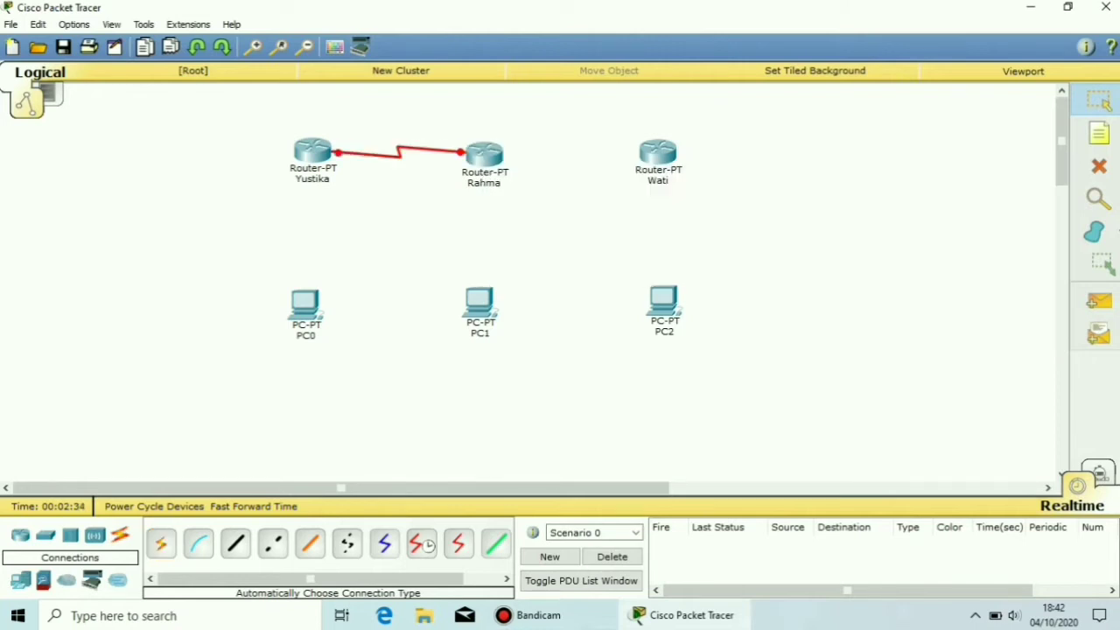
{"action": "left_click", "coordinate": [161, 544]}
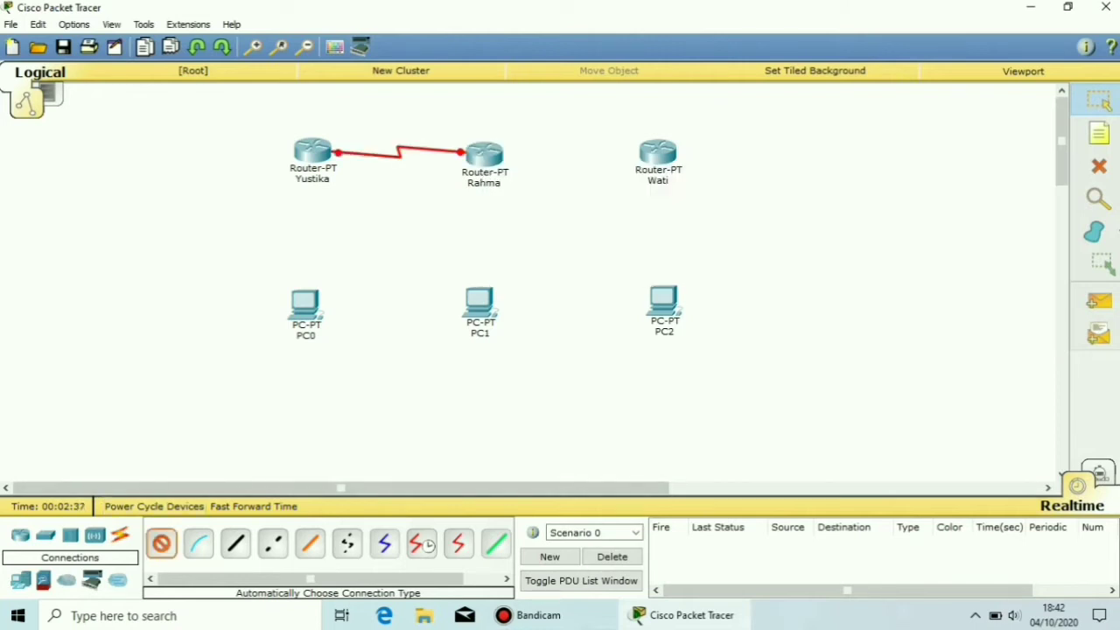
{"action": "left_click", "coordinate": [484, 155]}
{"action": "left_click", "coordinate": [659, 153]}
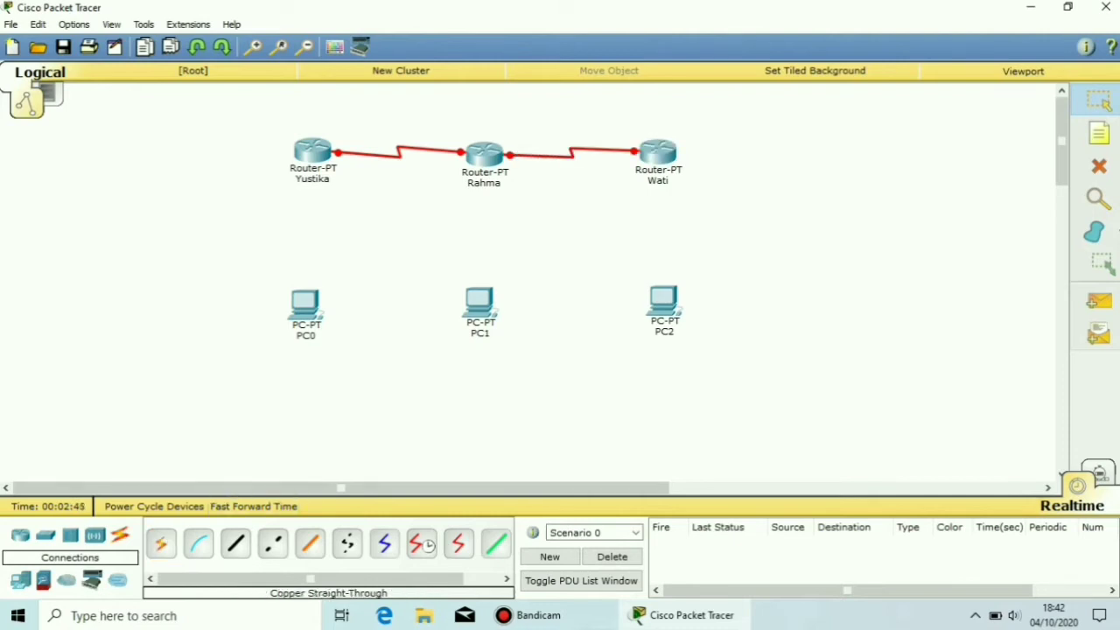
Connect FastEthernet0/0 of the router above PC0 to FastEthernet0 of PC0 with a copper cross-over cable
{"action": "left_click", "coordinate": [272, 544]}
{"action": "left_click", "coordinate": [312, 151]}
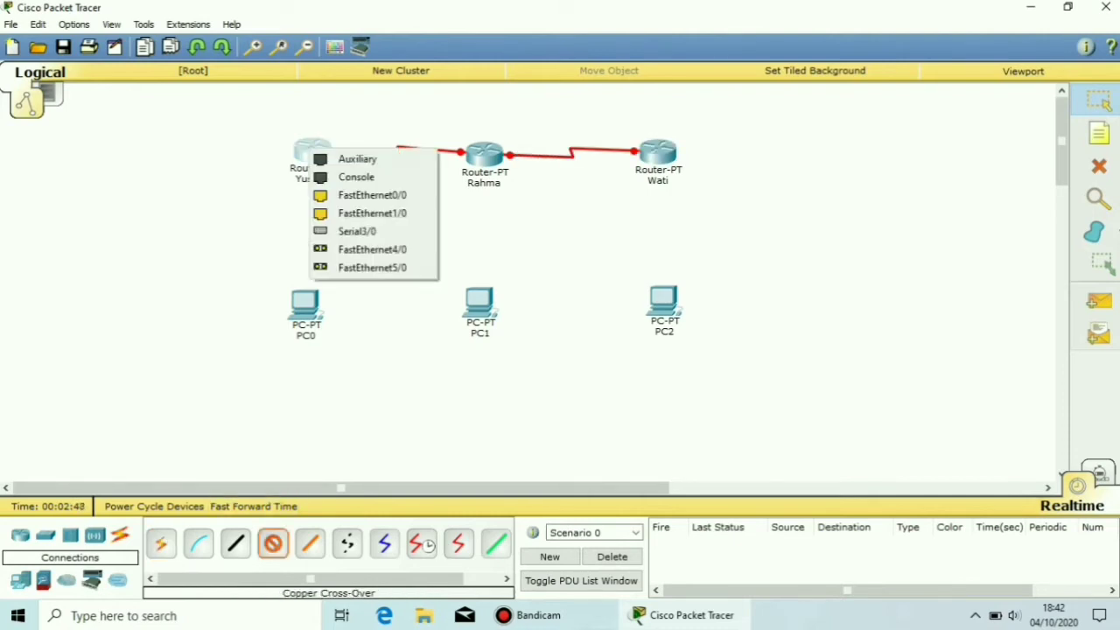
{"action": "left_click", "coordinate": [375, 192]}
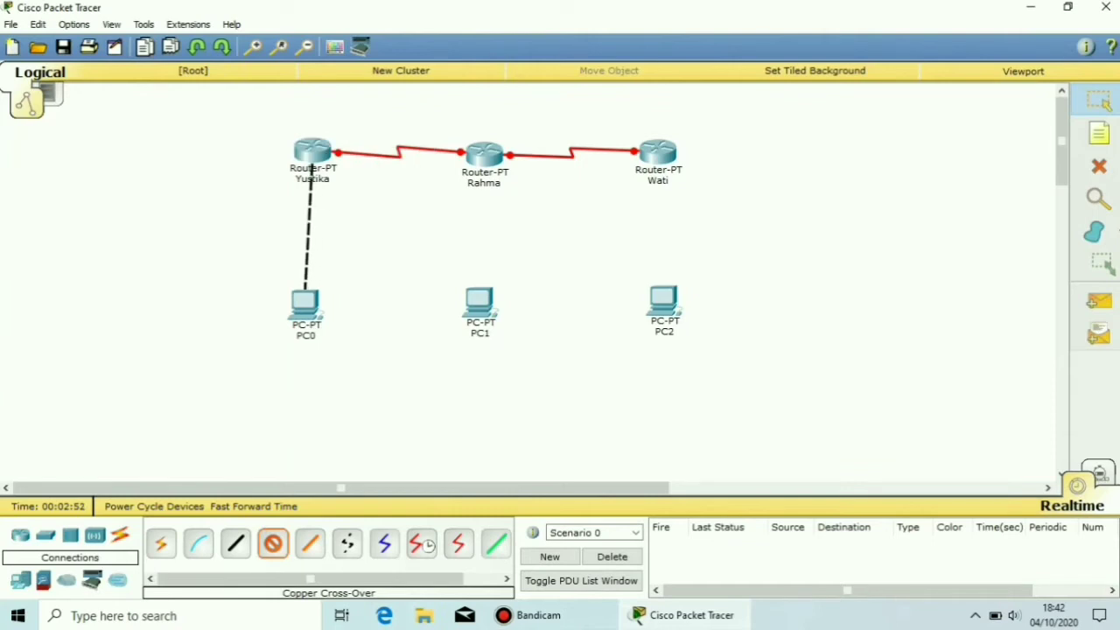
{"action": "left_click", "coordinate": [307, 299]}
{"action": "left_click", "coordinate": [366, 326]}
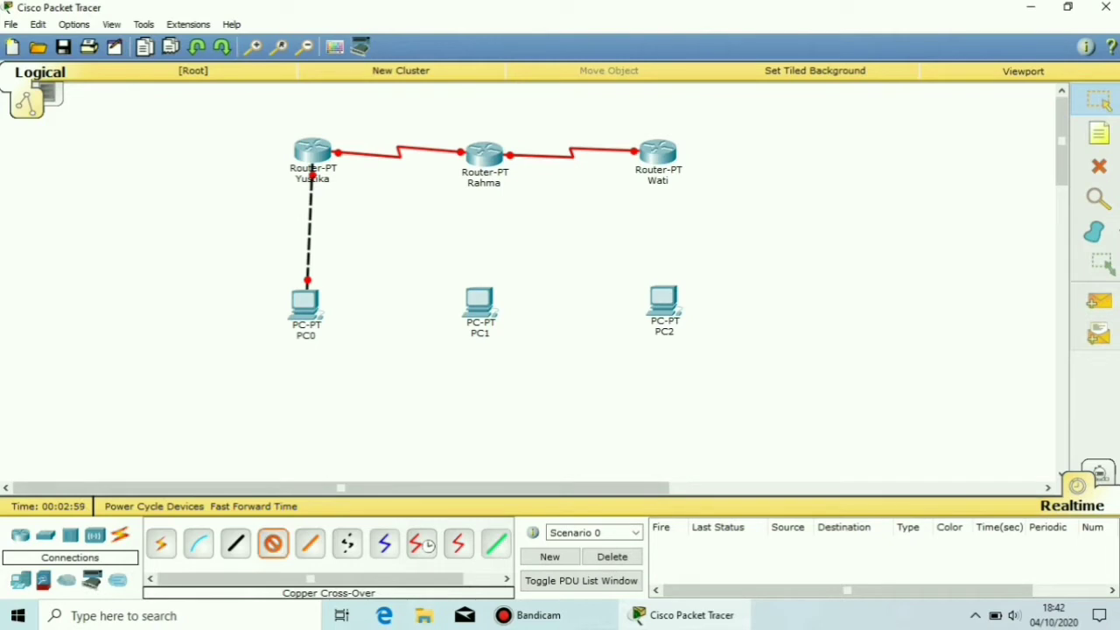
Connect FastEthernet0/0 of the middle router to FastEthernet0 of PC1 with a copper cross-over cable
{"action": "left_click", "coordinate": [487, 153]}
{"action": "left_click", "coordinate": [538, 198]}
{"action": "left_click", "coordinate": [480, 296]}
{"action": "left_click", "coordinate": [537, 319]}
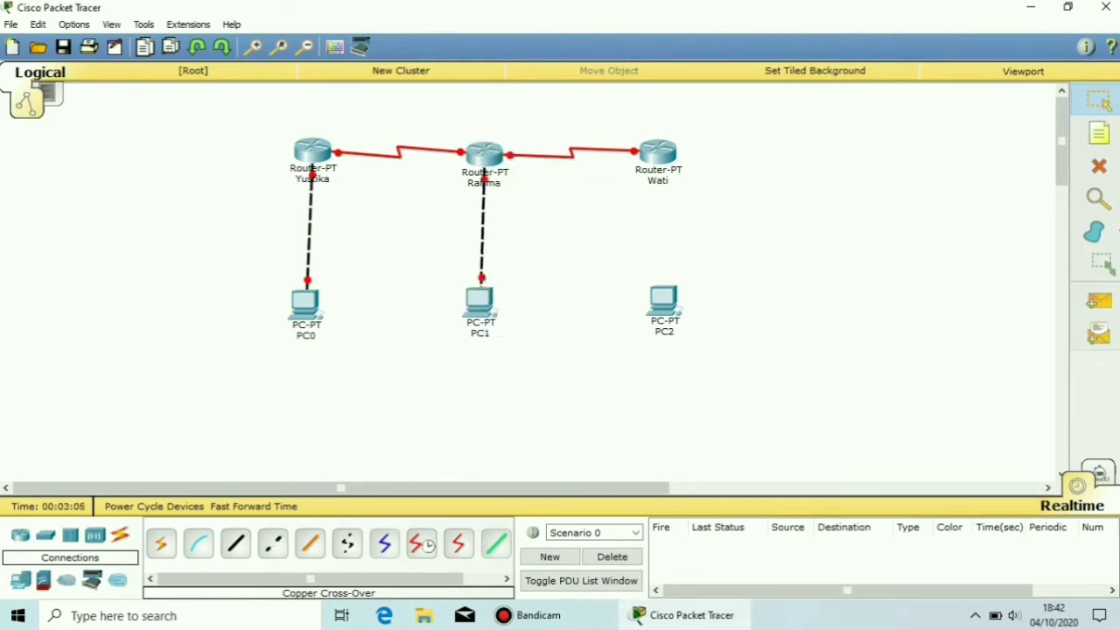
Connect FastEthernet0/0 of the router above PC2 to FastEthernet0 of PC2 with a copper cross-over cable and align PC2 below its router
{"action": "left_click", "coordinate": [272, 545]}
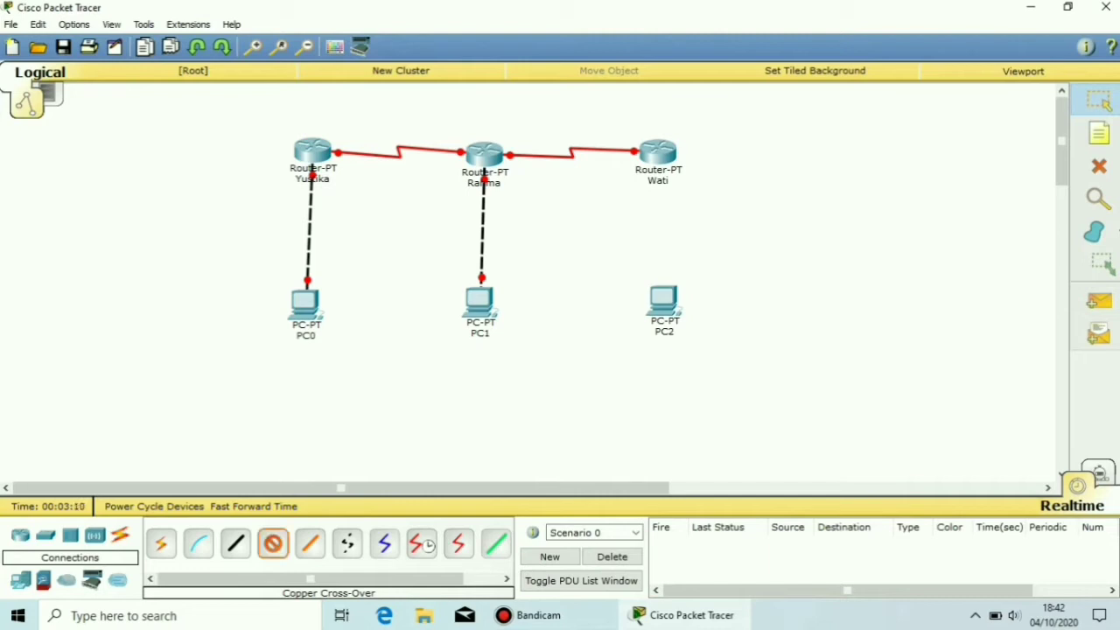
{"action": "left_click", "coordinate": [658, 153]}
{"action": "left_click", "coordinate": [718, 197]}
{"action": "left_click", "coordinate": [663, 296]}
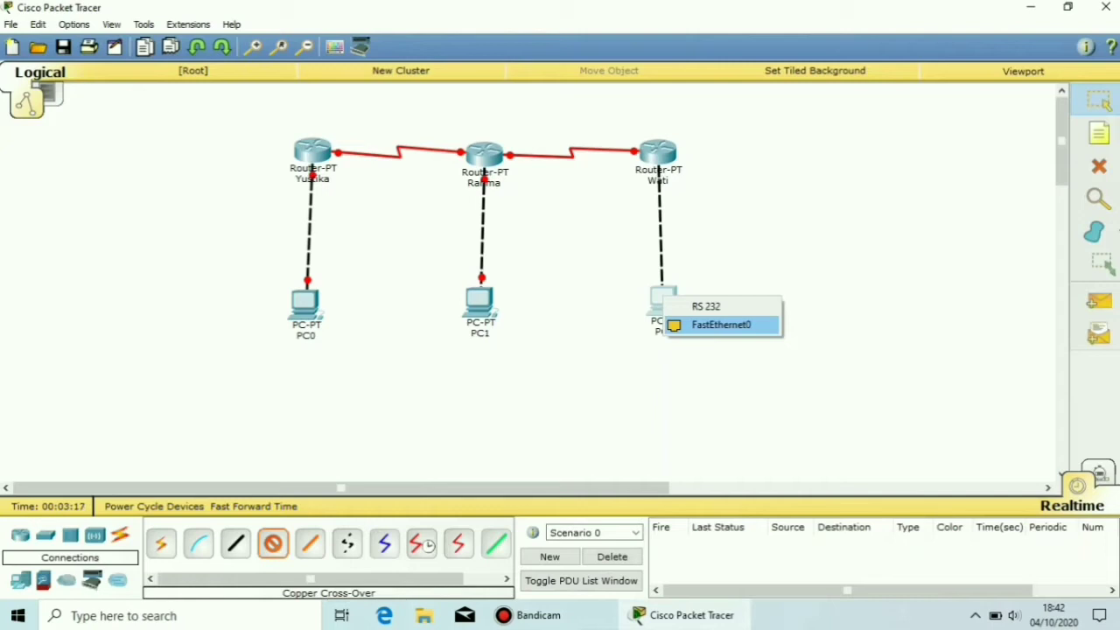
{"action": "left_click", "coordinate": [721, 325]}
{"action": "left_click_drag", "start_coordinate": [663, 301], "coordinate": [657, 299]}
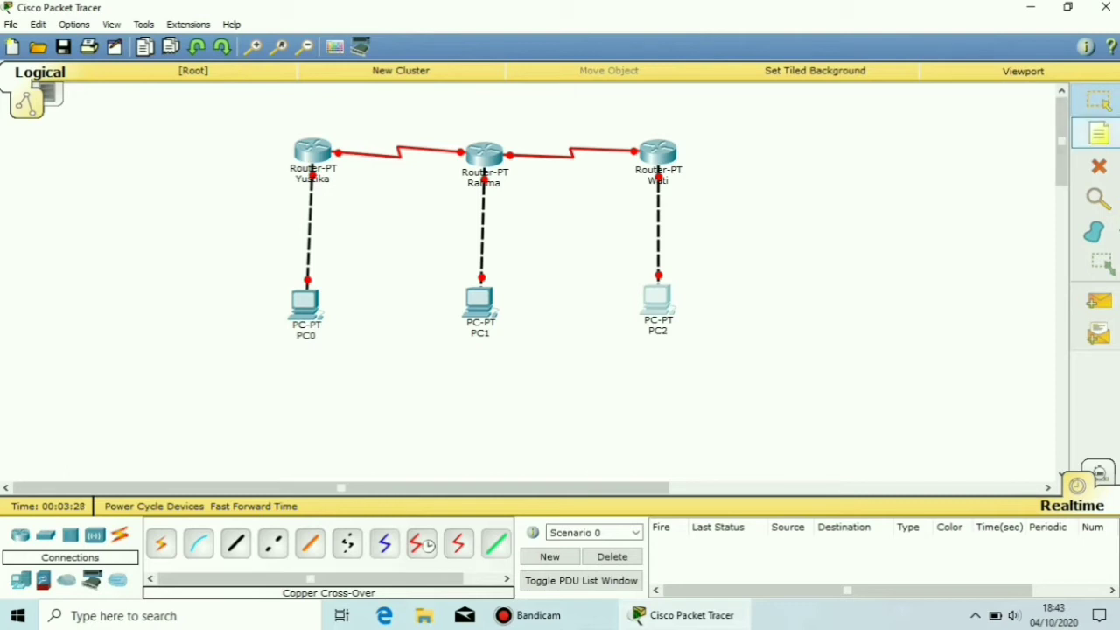
Add the note 10.10.0.1 beside the router above PC0 and the note 10.11.0.1 beside the middle router
{"action": "left_click", "coordinate": [1099, 133]}
{"action": "left_click", "coordinate": [247, 128]}
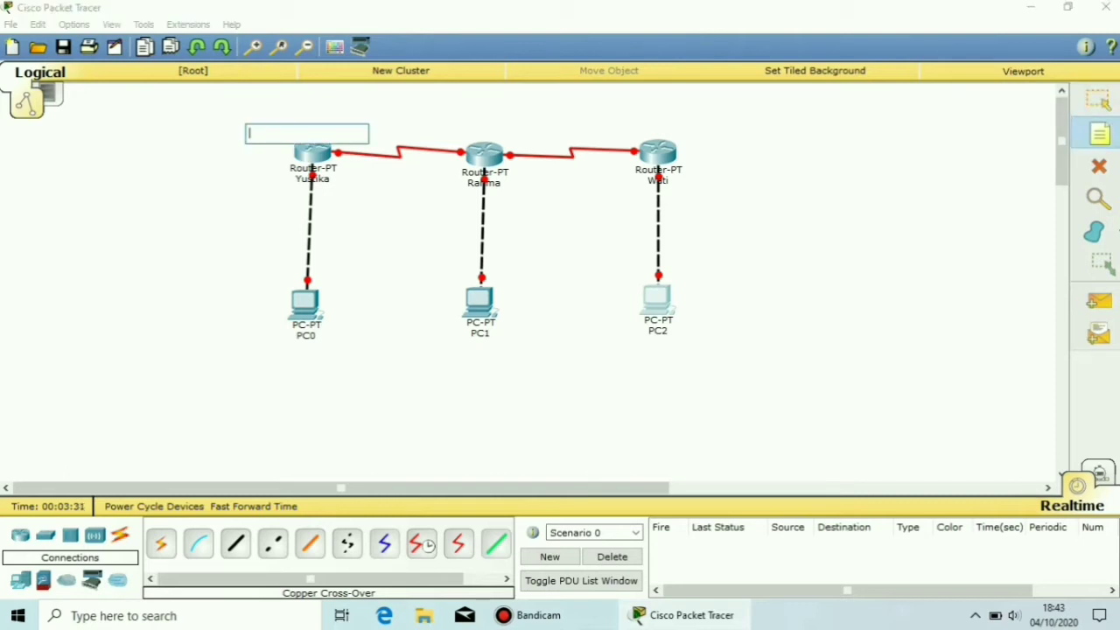
{"action": "type", "text": "10.10."}
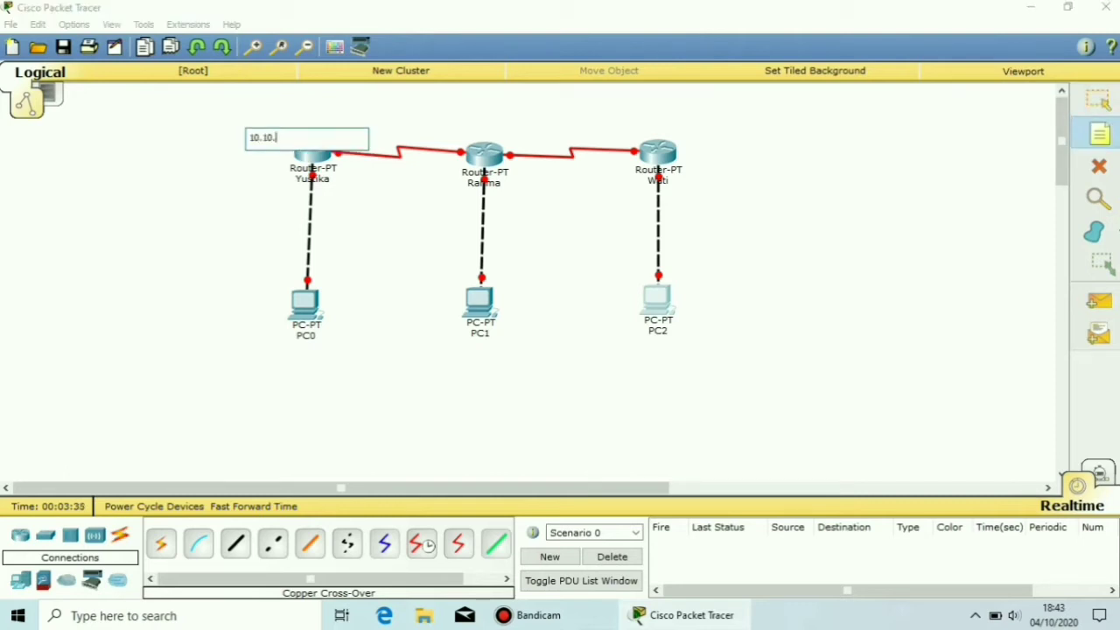
{"action": "type", "text": "0.1"}
{"action": "left_click", "coordinate": [404, 128]}
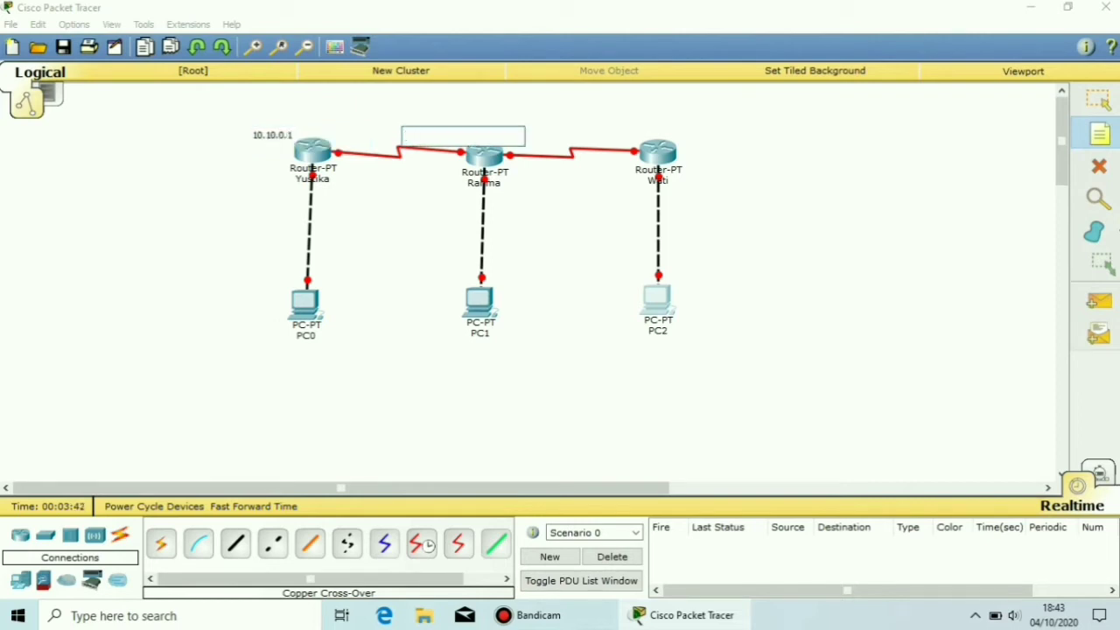
{"action": "type", "text": "10.11.0.1"}
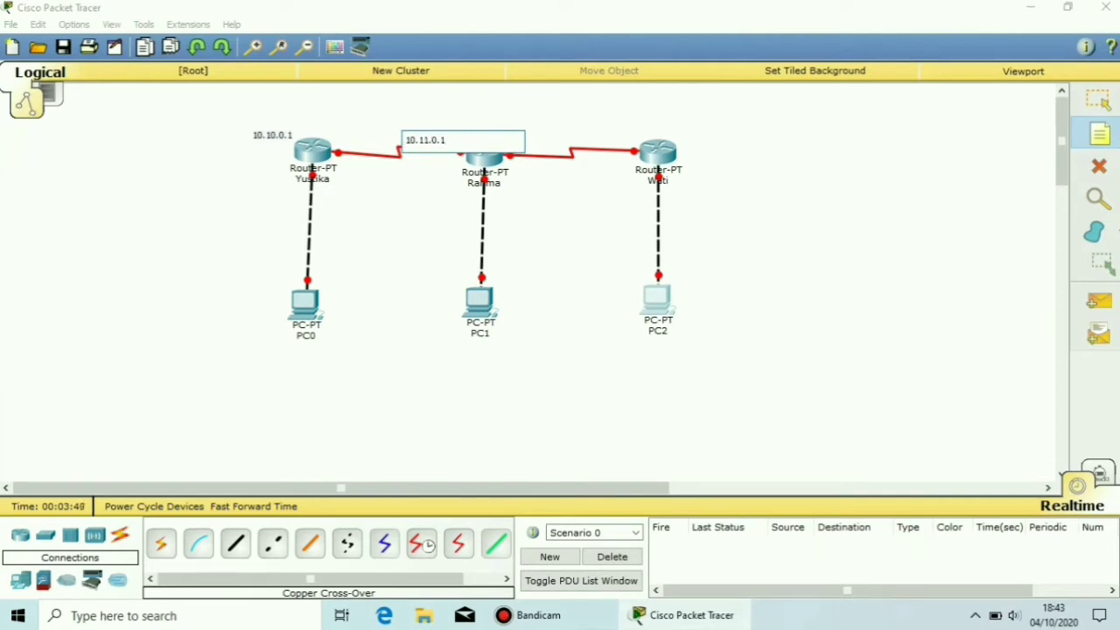
Add the note 20.10.0.1 above the serial link after the middle router and the note 20.20.0.1 beside the router above PC2
{"action": "left_click", "coordinate": [534, 129]}
{"action": "type", "text": "20.10.0.1"}
{"action": "left_click", "coordinate": [680, 140]}
{"action": "type", "text": "20.20."}
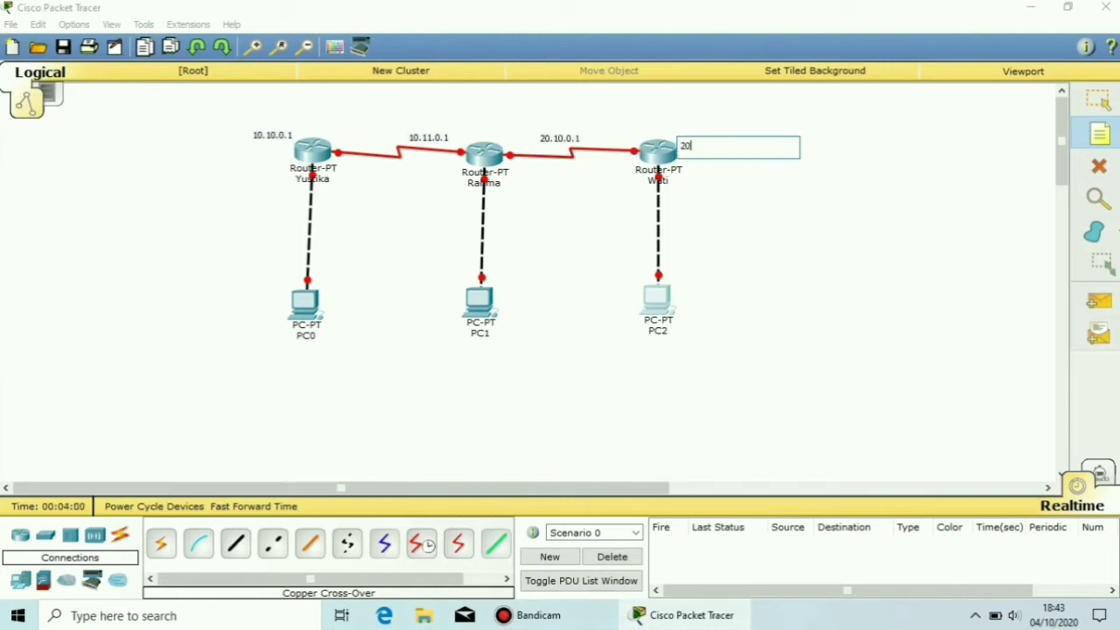
{"action": "type", "text": "0.1"}
Label the router-to-PC links of PC0, PC1 and PC2 with the notes 192.168.0.1, 192.168.1.1 and 192.168.10.1
{"action": "left_click", "coordinate": [234, 215]}
{"action": "type", "text": "192.168.0.1"}
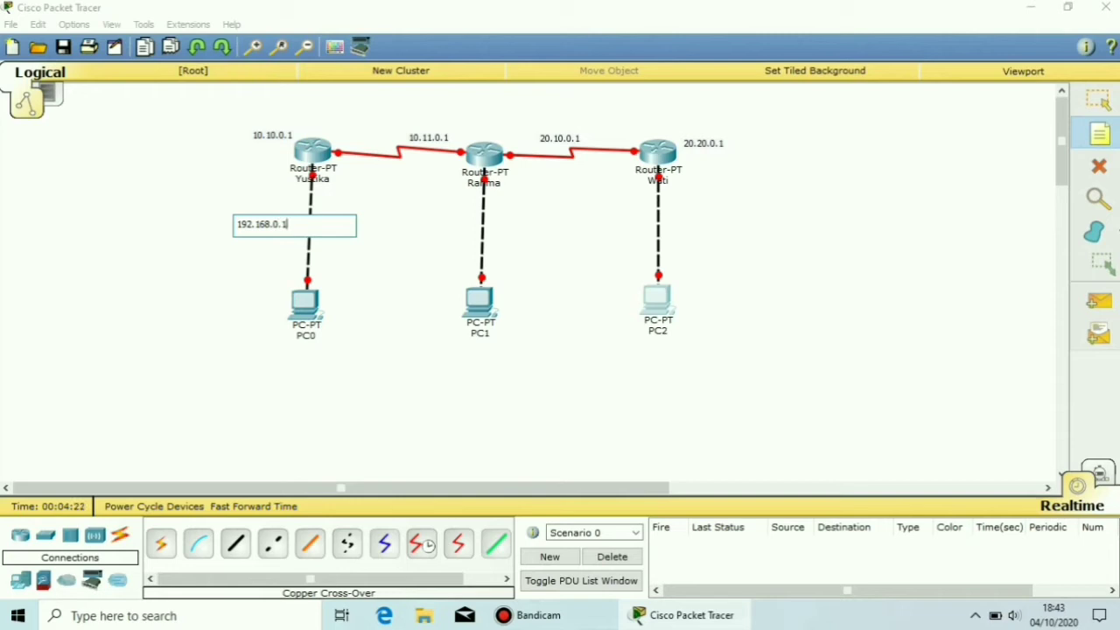
{"action": "left_click", "coordinate": [428, 218]}
{"action": "type", "text": "192.168.1.1"}
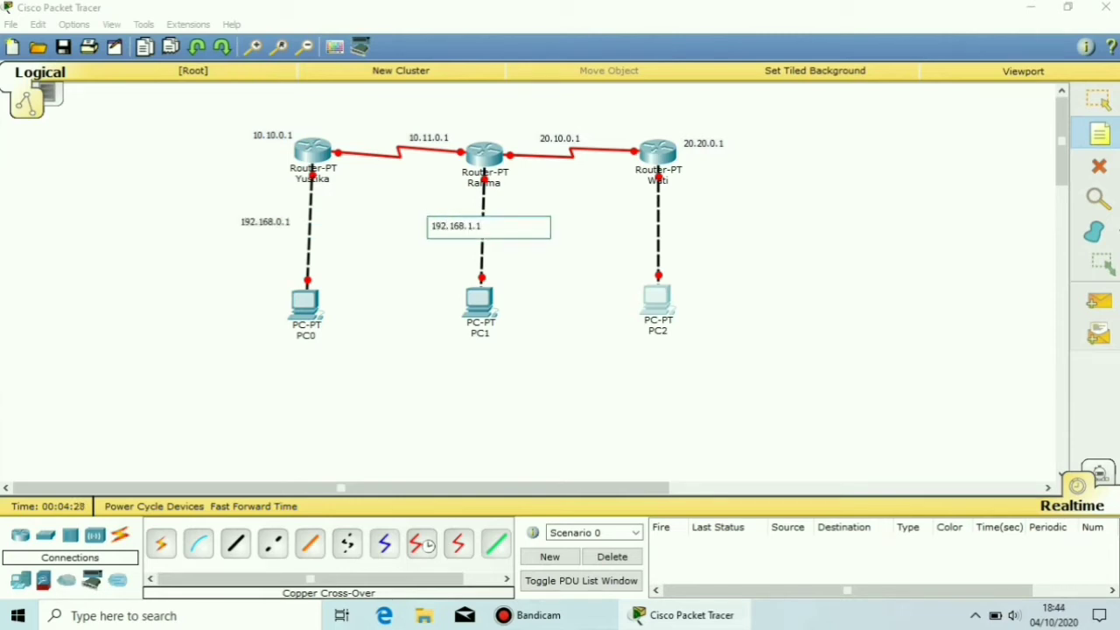
{"action": "left_click", "coordinate": [612, 214]}
{"action": "type", "text": "192"}
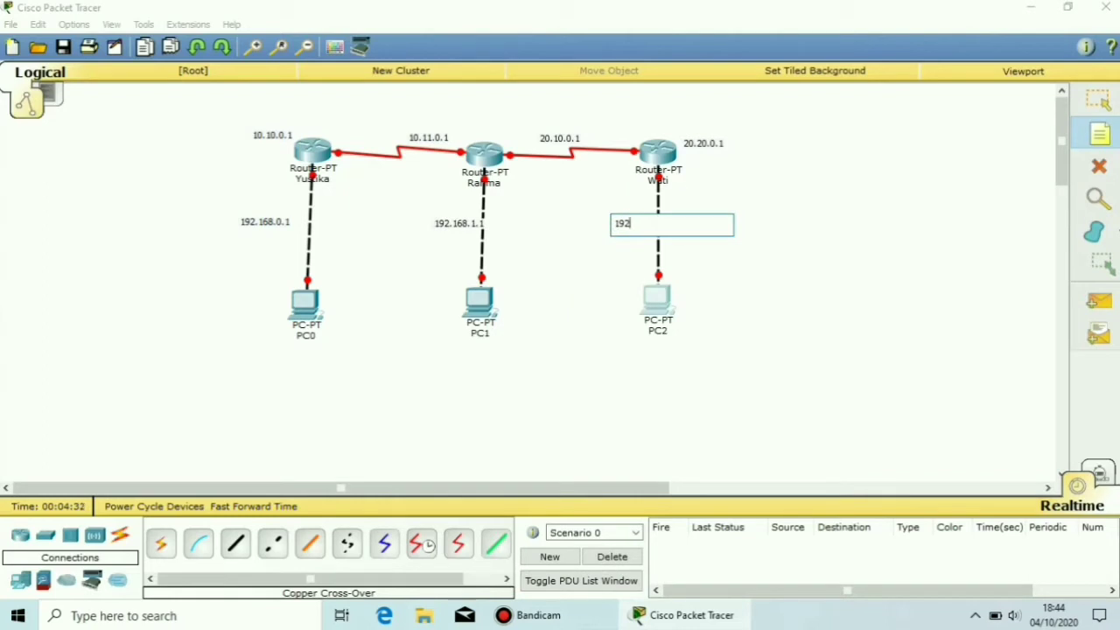
{"action": "type", "text": ",168.10.1"}
Place the notes 192.168.0.2, 192.168.1.2 and 192.168.10.2 below PC0, PC1 and PC2 respectively
{"action": "left_click", "coordinate": [271, 361]}
{"action": "type", "text": "192.168.0"}
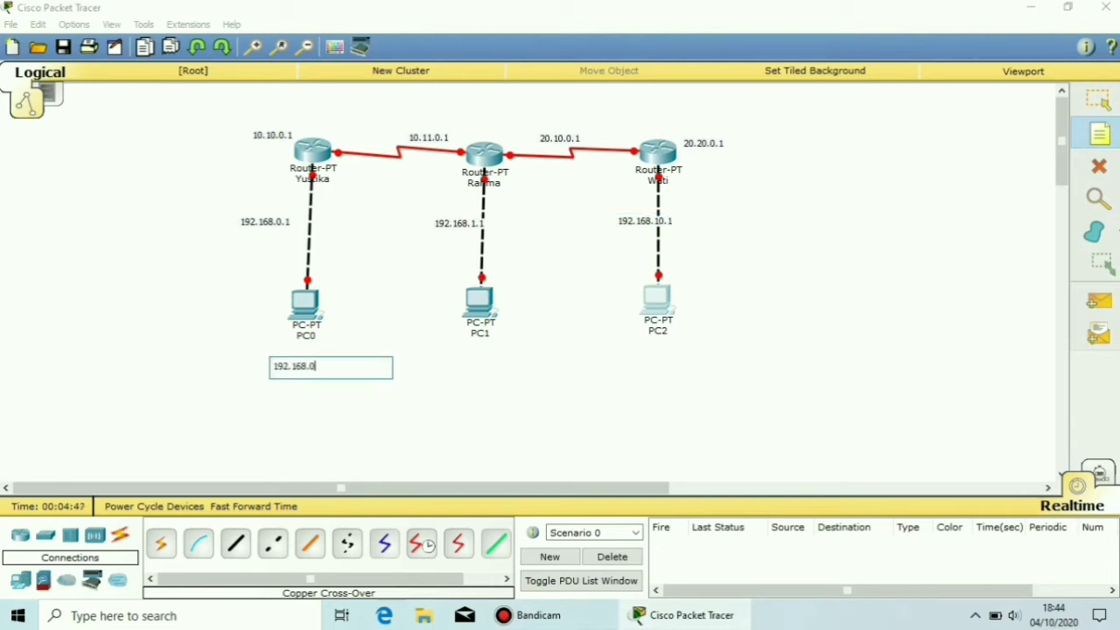
{"action": "type", "text": ".2"}
{"action": "left_click", "coordinate": [436, 366]}
{"action": "type", "text": "192.168.1.2"}
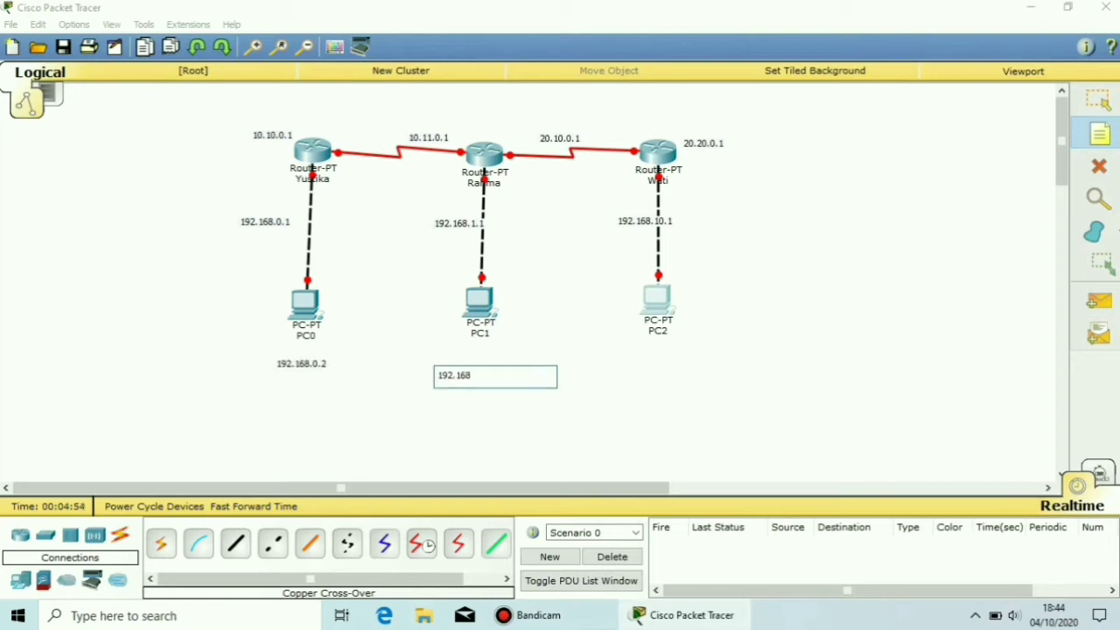
{"action": "left_click", "coordinate": [639, 371]}
{"action": "type", "text": "192.168.10.2"}
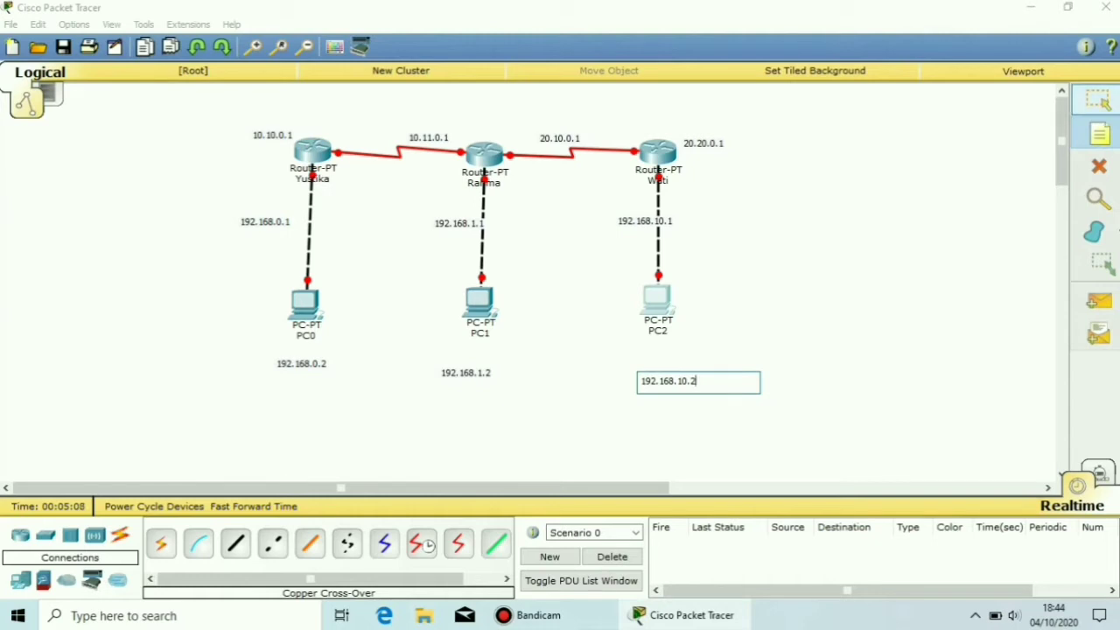
{"action": "key", "text": "Escape"}
Move the notes 10.11.0.1, 20.10.0.1, 20.20.0.1 and the three router-to-PC link notes closer to their router ports
{"action": "left_click_drag", "start_coordinate": [429, 138], "coordinate": [436, 135]}
{"action": "left_click_drag", "start_coordinate": [560, 138], "coordinate": [530, 132]}
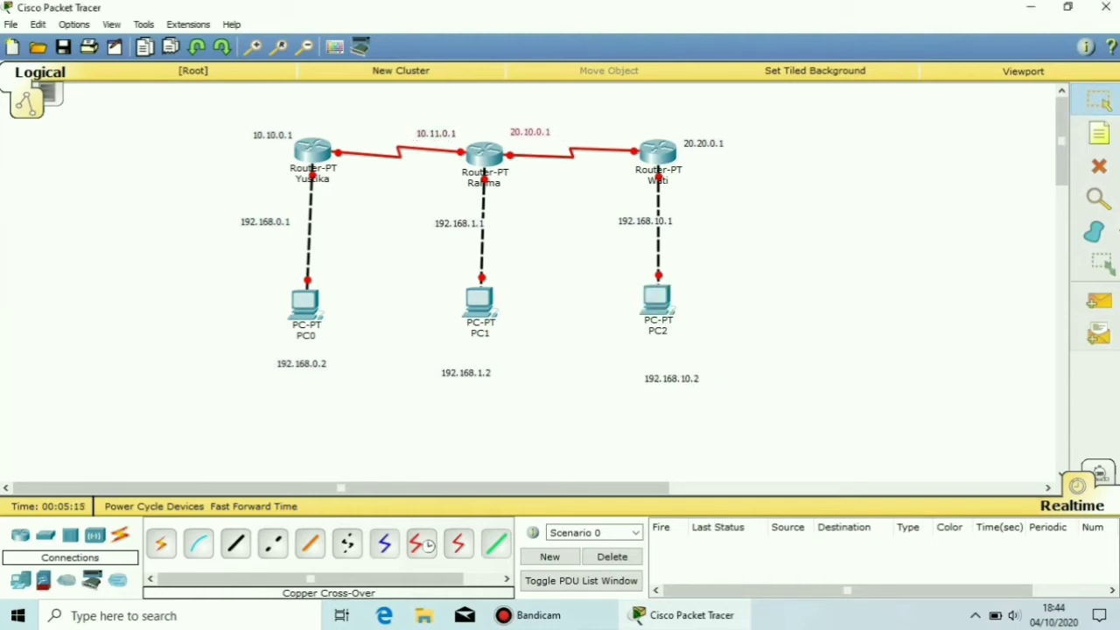
{"action": "left_click_drag", "start_coordinate": [704, 143], "coordinate": [702, 134]}
{"action": "left_click_drag", "start_coordinate": [265, 221], "coordinate": [278, 203]}
{"action": "left_click_drag", "start_coordinate": [459, 223], "coordinate": [450, 202]}
{"action": "left_click_drag", "start_coordinate": [644, 221], "coordinate": [625, 194]}
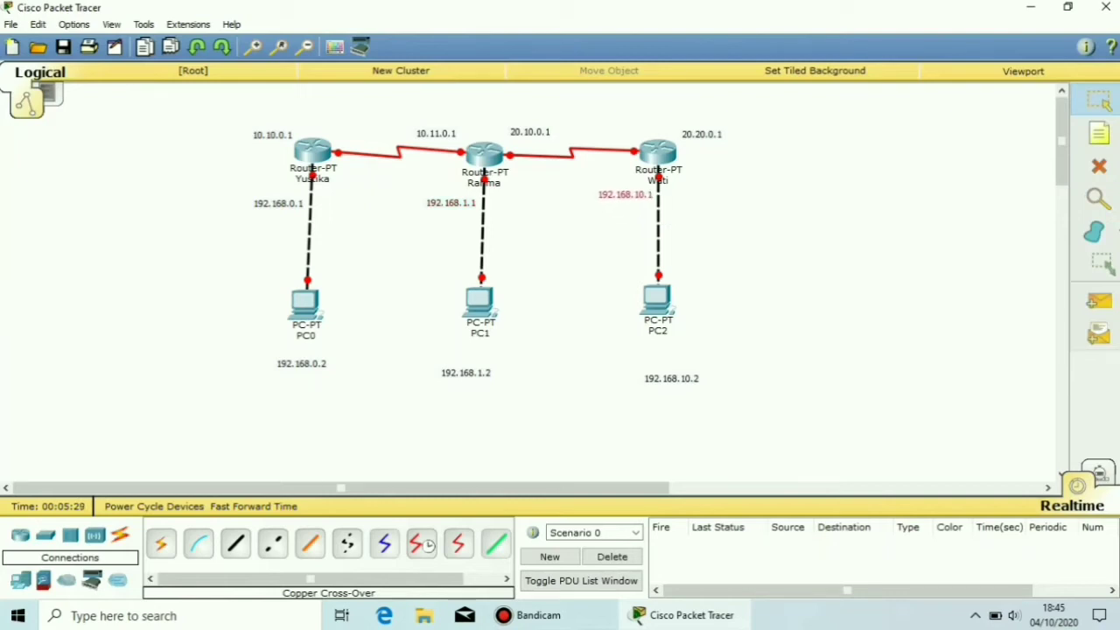
Move the three PC address notes up so each sits directly beneath its PC's name
{"action": "left_click_drag", "start_coordinate": [301, 363], "coordinate": [301, 350]}
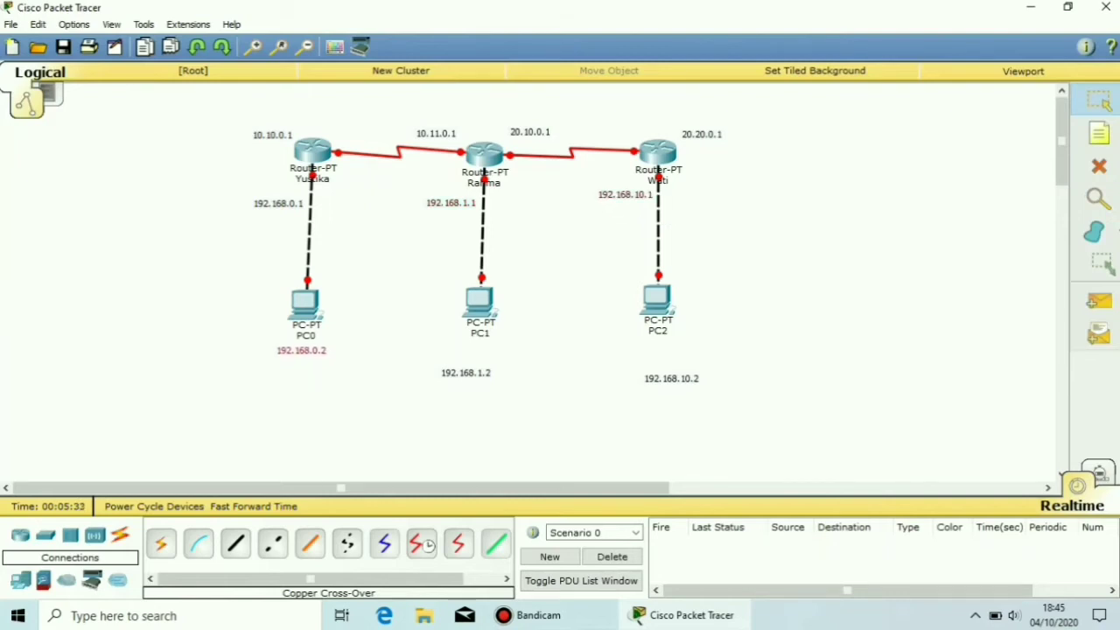
{"action": "left_click_drag", "start_coordinate": [466, 372], "coordinate": [478, 348]}
{"action": "left_click_drag", "start_coordinate": [672, 378], "coordinate": [658, 345]}
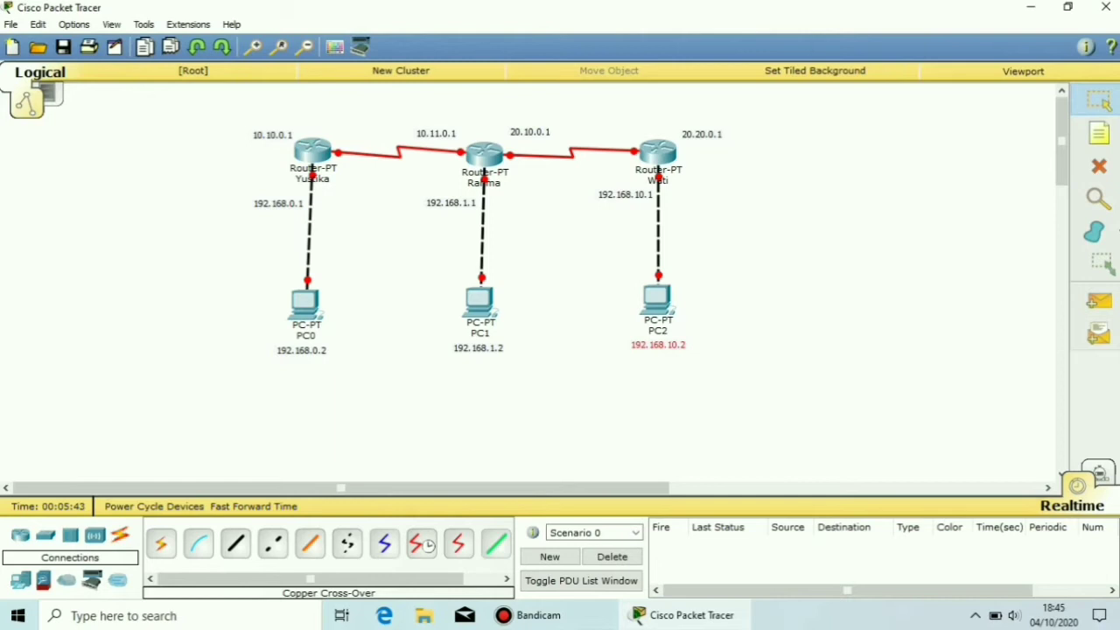
Configure PC0 with static IP 192.168.0.2, subnet mask 255.255.255.0, default gateway 192.168.0.1 and DNS server 0.0.0.0
{"action": "left_click", "coordinate": [304, 304]}
{"action": "left_click", "coordinate": [444, 129]}
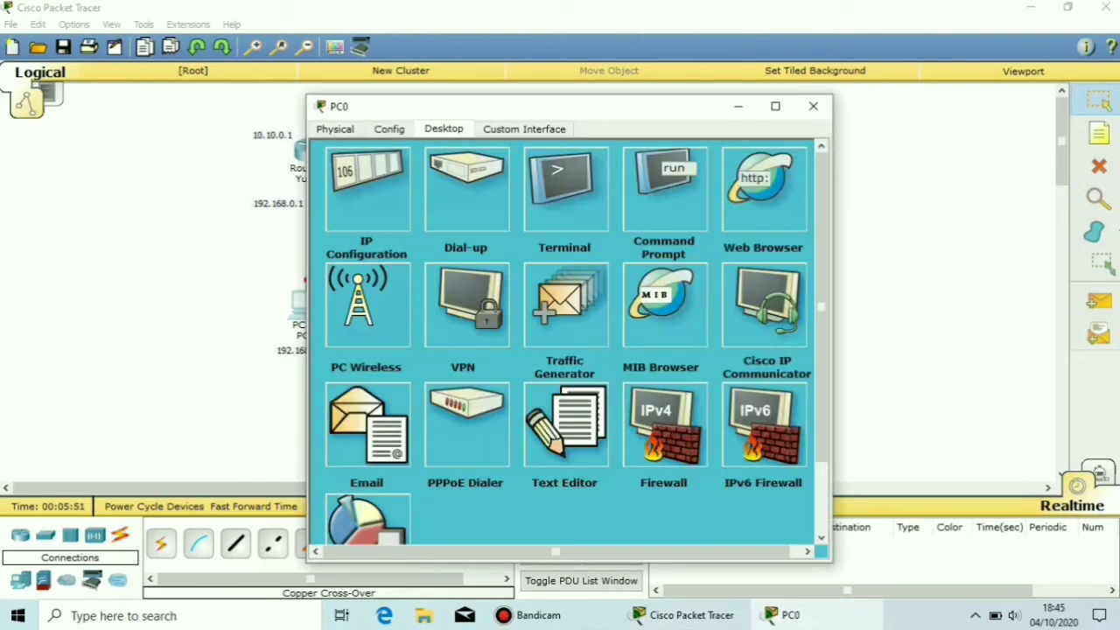
{"action": "left_click", "coordinate": [367, 188]}
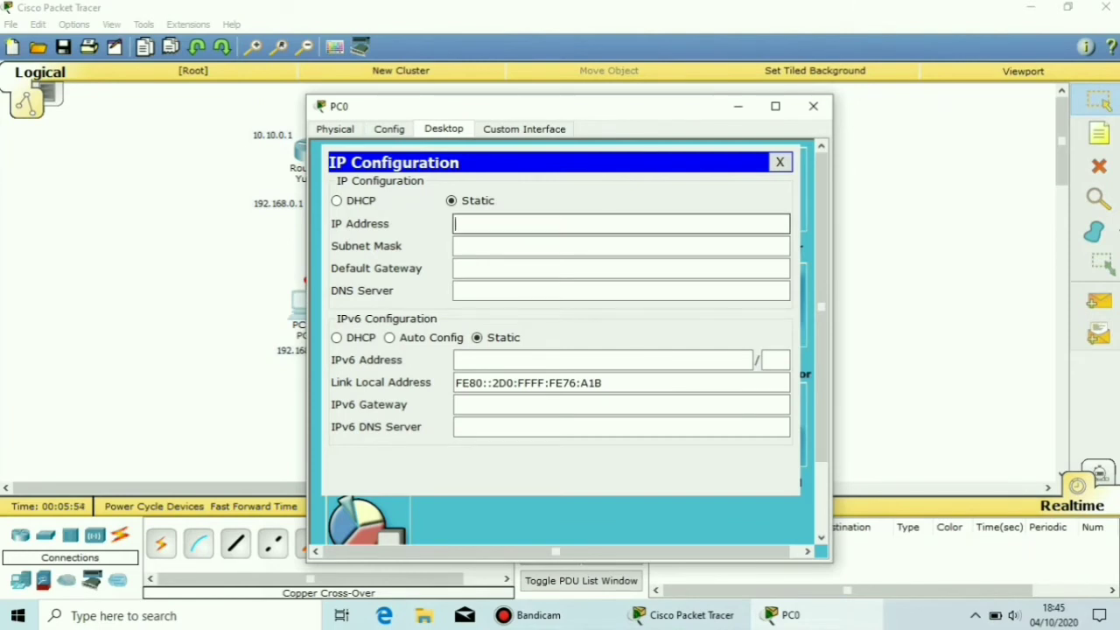
{"action": "type", "text": "192.168.0.2"}
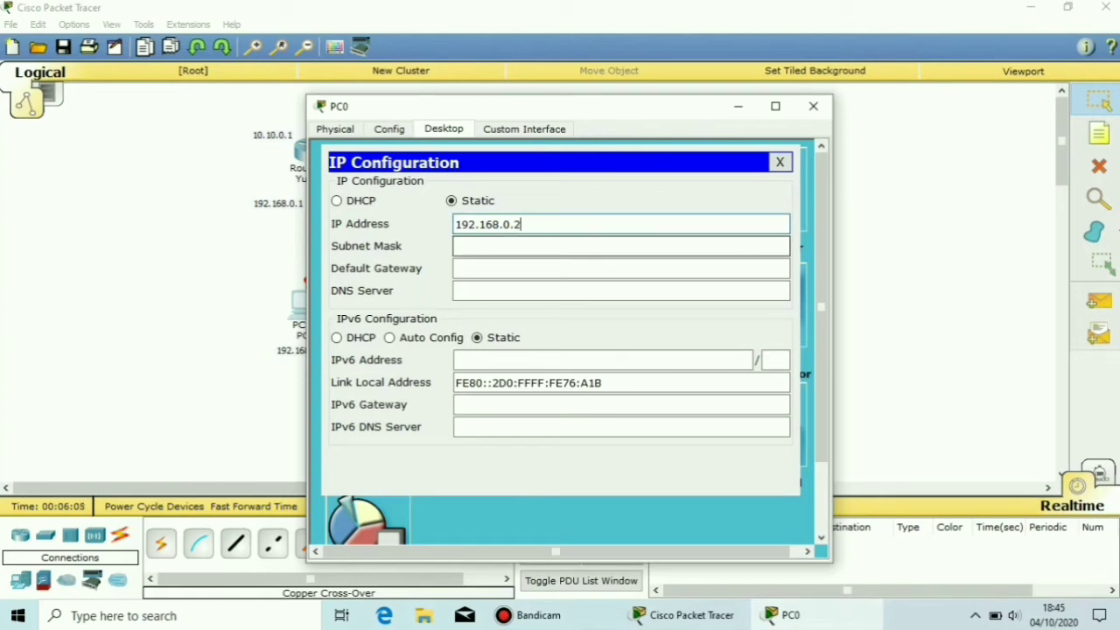
{"action": "key", "text": "Tab"}
{"action": "key", "text": "Tab"}
{"action": "type", "text": "192."}
{"action": "type", "text": ".0.1"}
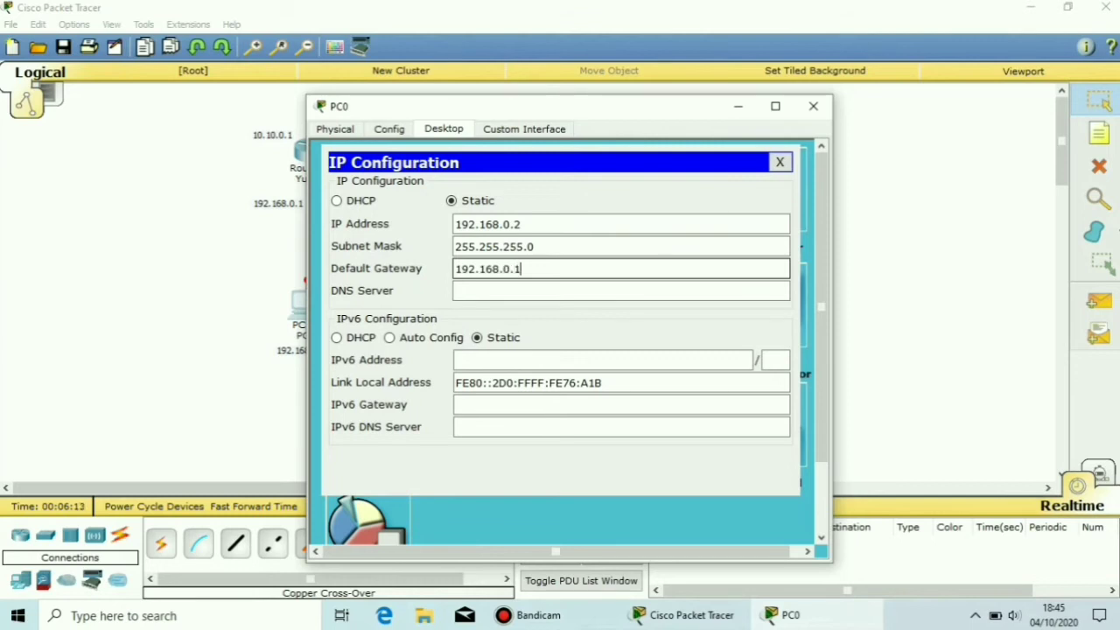
{"action": "key", "text": "Tab"}
{"action": "type", "text": "0.0.0.0"}
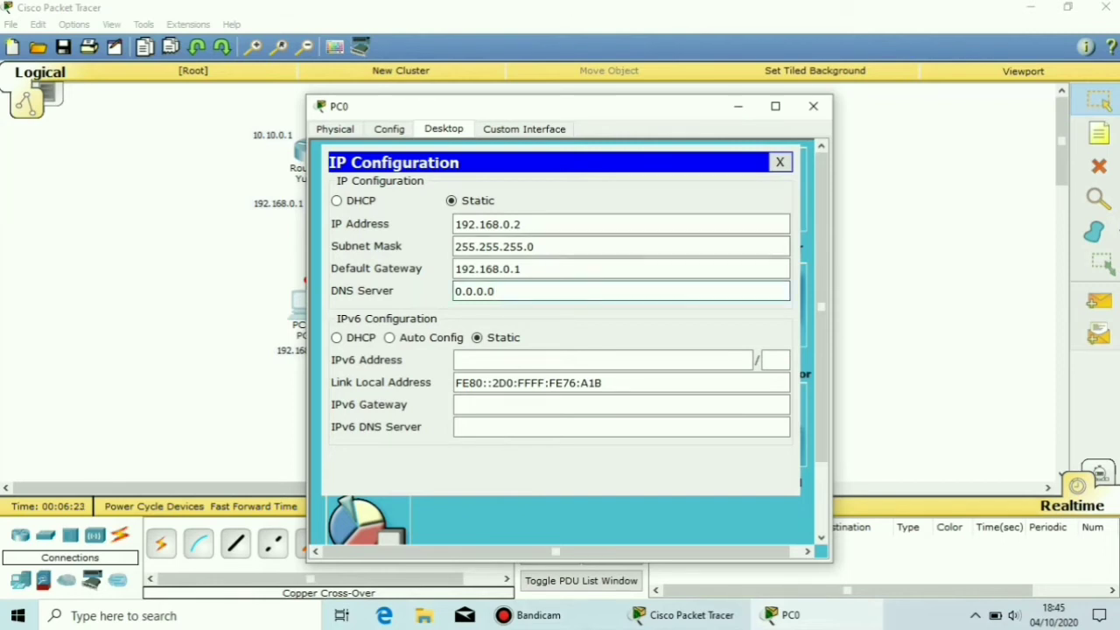
{"action": "left_click", "coordinate": [813, 106]}
Configure PC1 with static IP 192.168.1.2, subnet mask 255.255.255.0, default gateway 192.168.1.1 and DNS server 0.0.0.0
{"action": "left_click", "coordinate": [480, 303]}
{"action": "left_click", "coordinate": [389, 128]}
{"action": "left_click", "coordinate": [444, 128]}
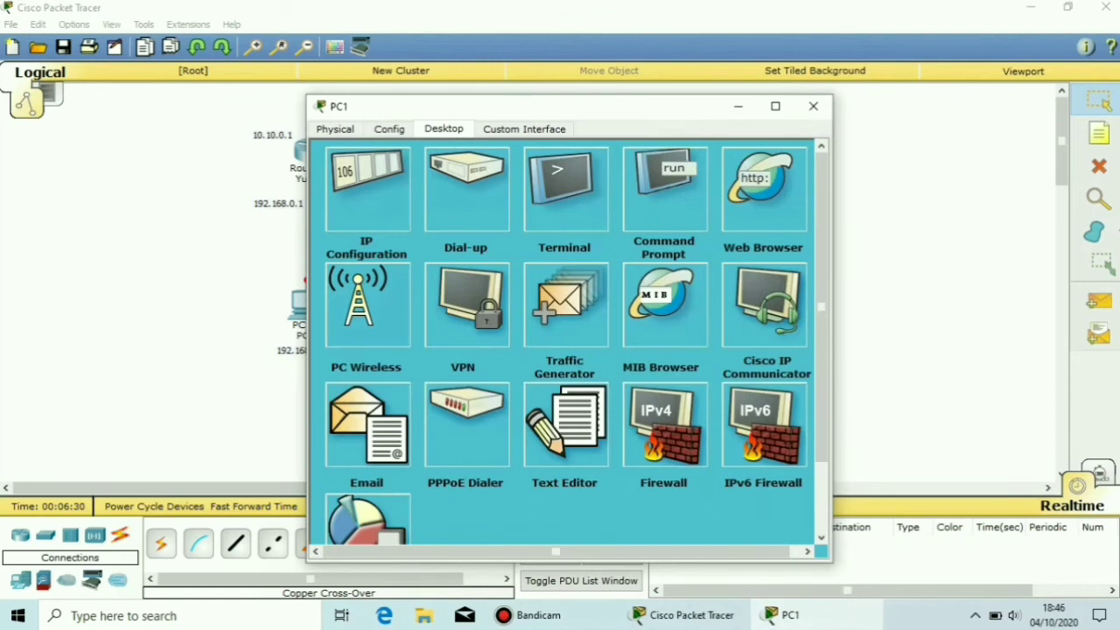
{"action": "left_click", "coordinate": [367, 190]}
{"action": "left_click", "coordinate": [560, 224]}
{"action": "type", "text": "192.168.1.2"}
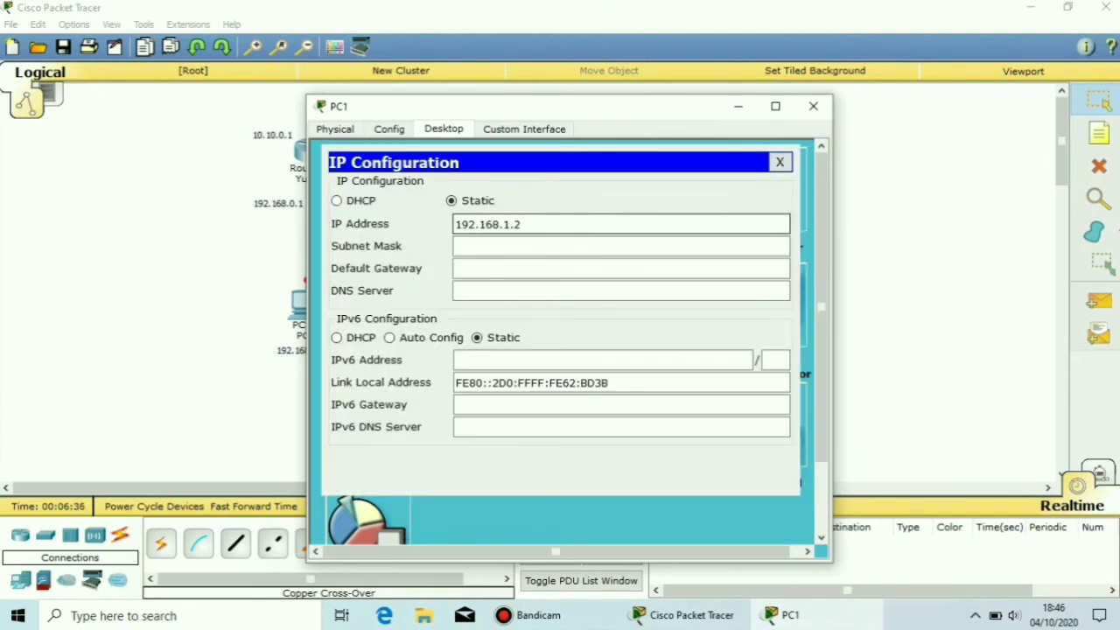
{"action": "key", "text": "Tab"}
{"action": "key", "text": "Tab"}
{"action": "type", "text": "192.168.1.1"}
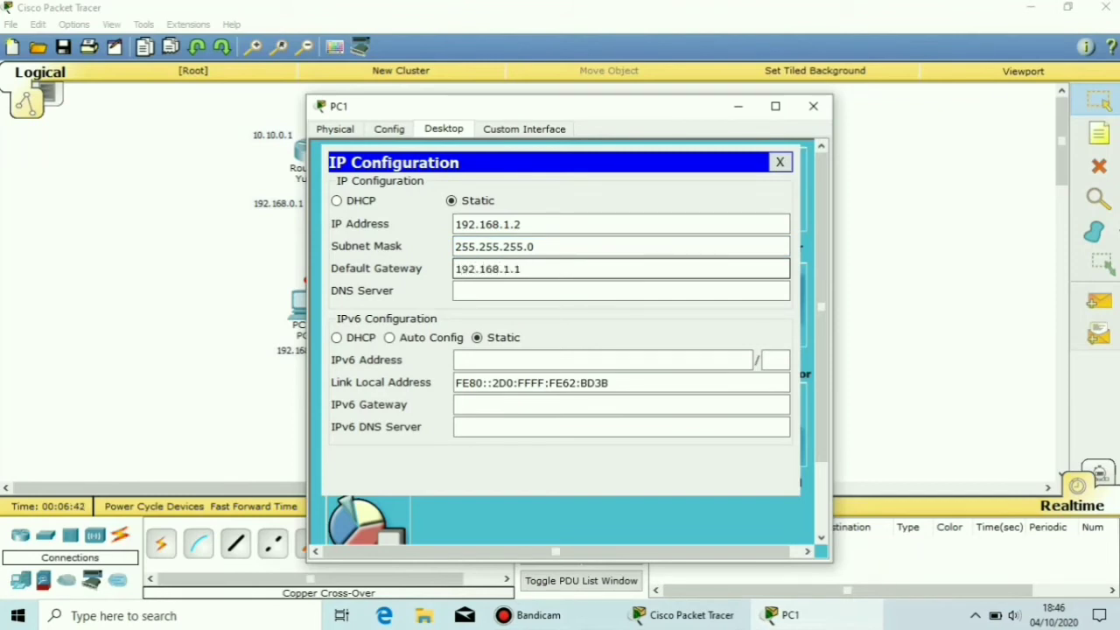
{"action": "key", "text": "Tab"}
{"action": "type", "text": "0."}
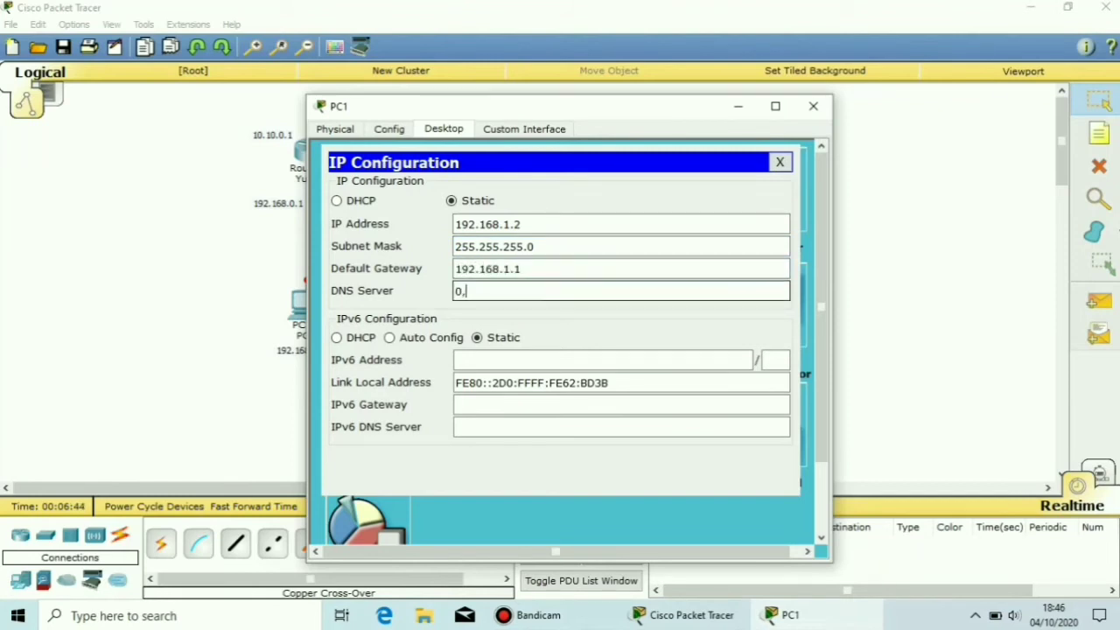
{"action": "type", "text": "0.0.0"}
{"action": "left_click", "coordinate": [814, 106]}
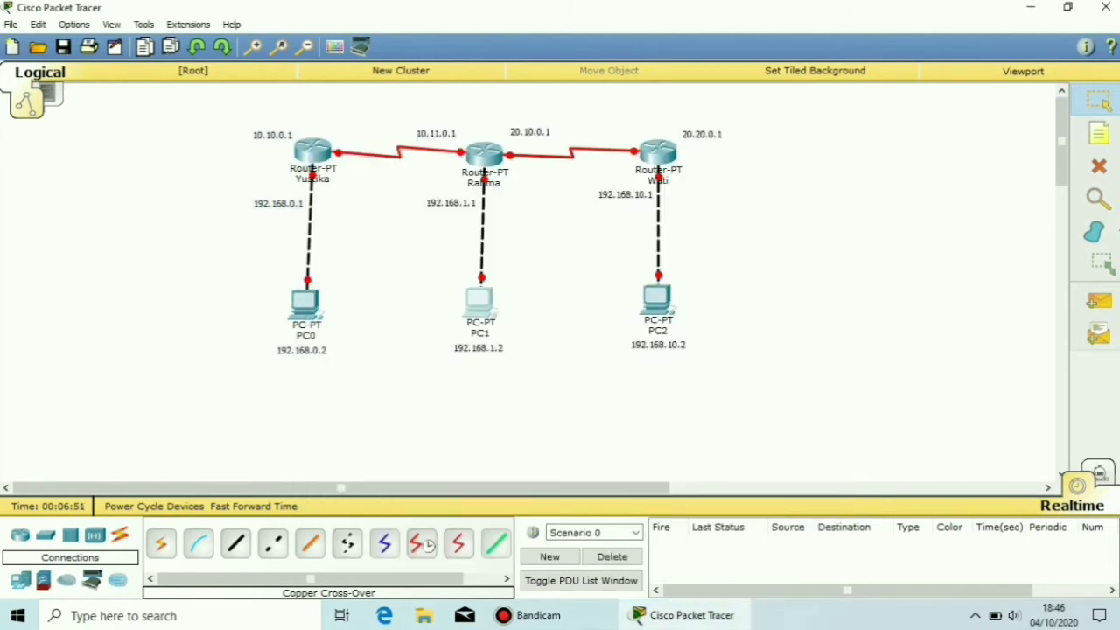
Configure PC2 with static IP 192.168.10.2, subnet mask 255.255.255.0, default gateway 192.168.10.1 and DNS server 0.0.0.0
{"action": "left_click", "coordinate": [656, 299]}
{"action": "left_click", "coordinate": [444, 130]}
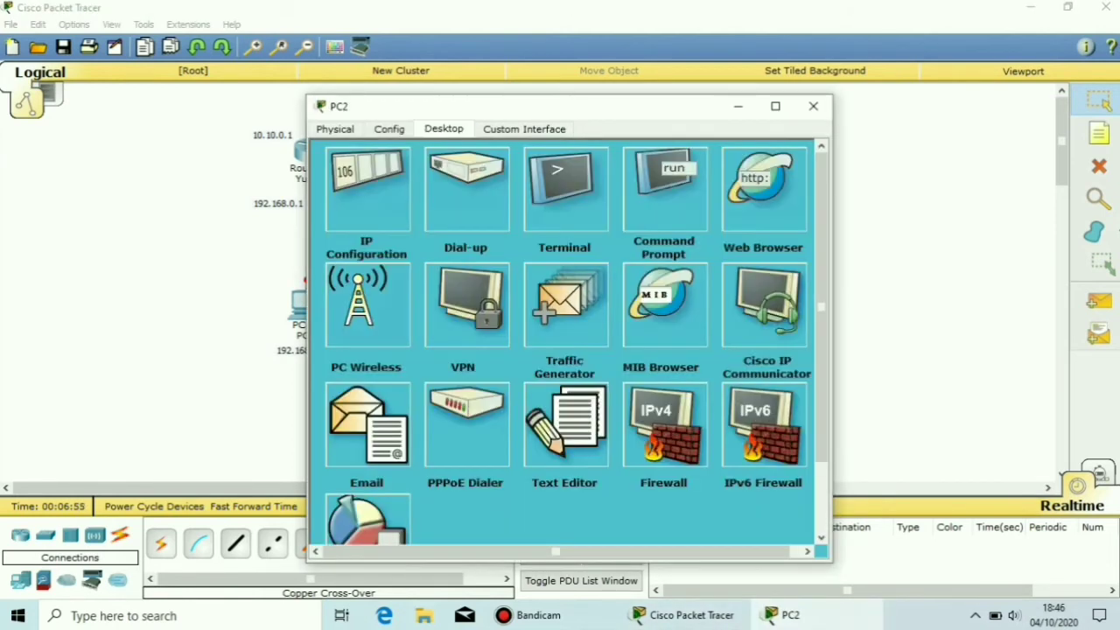
{"action": "left_click", "coordinate": [367, 188]}
{"action": "type", "text": "192.168.10.2"}
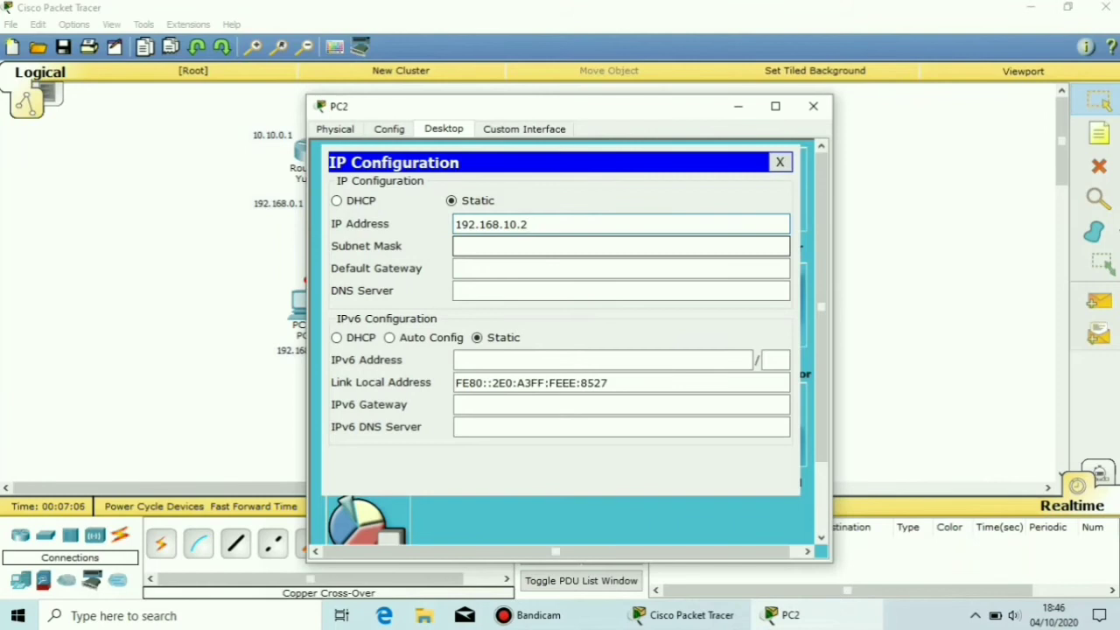
{"action": "left_click", "coordinate": [493, 247]}
{"action": "left_click", "coordinate": [493, 269]}
{"action": "type", "text": "192.168.10.1"}
{"action": "left_click", "coordinate": [493, 290]}
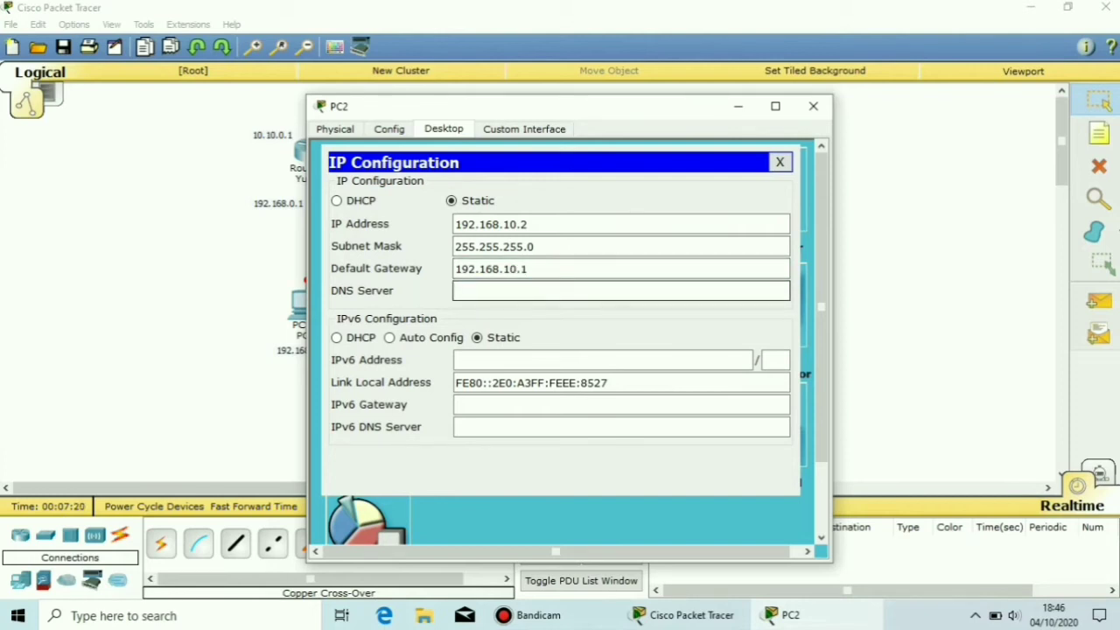
{"action": "type", "text": "0.0.0.0"}
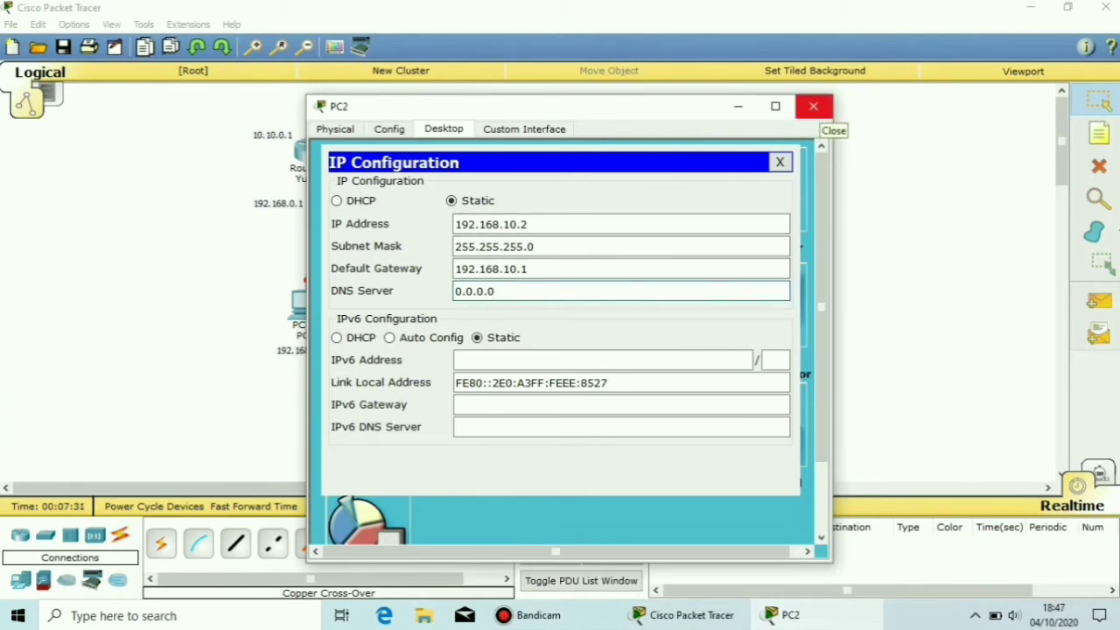
{"action": "left_click", "coordinate": [814, 106]}
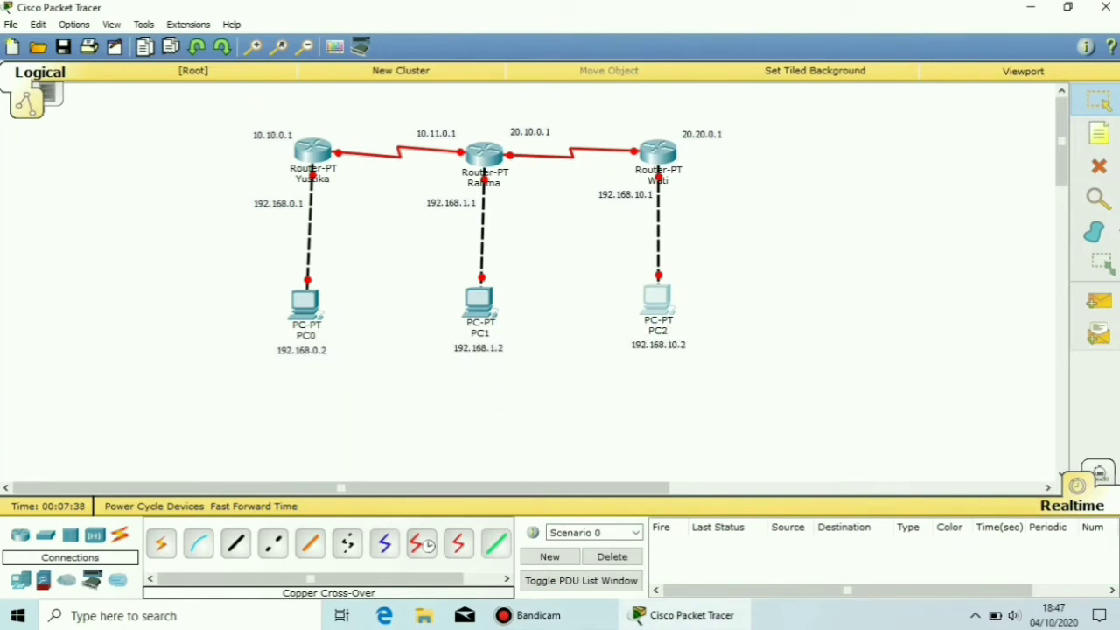
Open the command line of the router above PC0 and enter global configuration mode with ena and conf t
{"action": "mouse_move", "coordinate": [486, 305]}
{"action": "mouse_move", "coordinate": [656, 302]}
{"action": "left_click", "coordinate": [313, 153]}
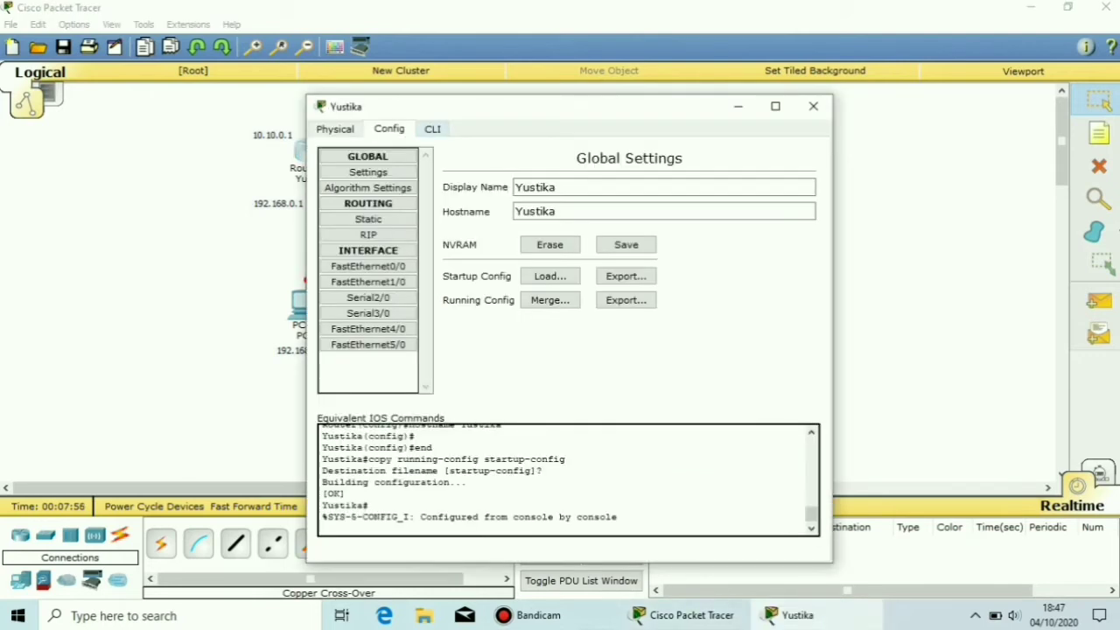
{"action": "left_click", "coordinate": [433, 129]}
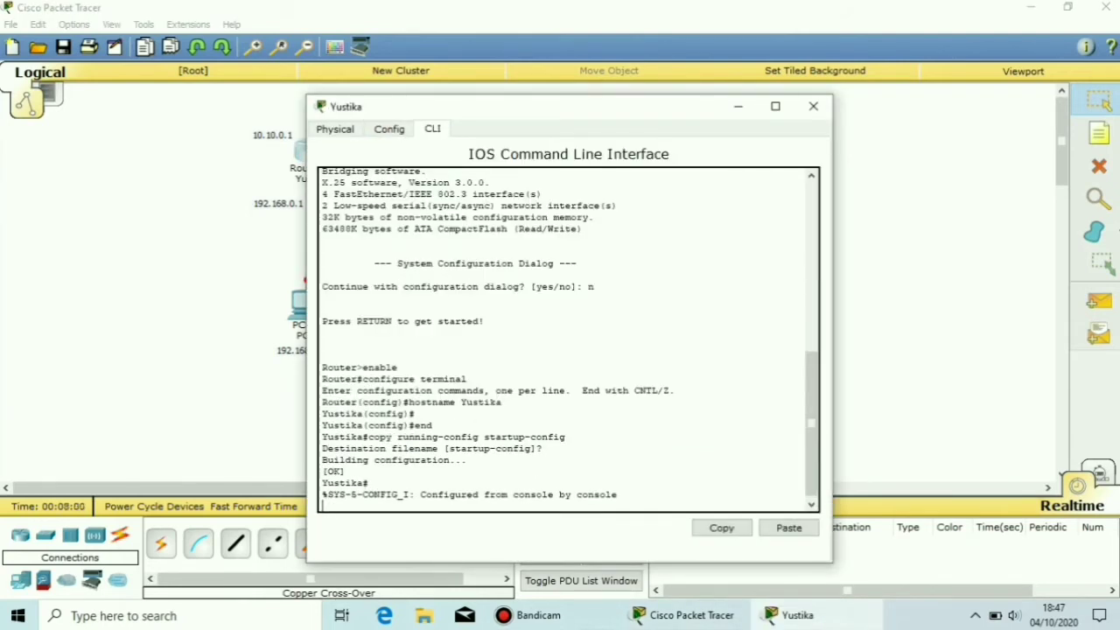
{"action": "key", "text": "Return"}
{"action": "type", "text": "ena"}
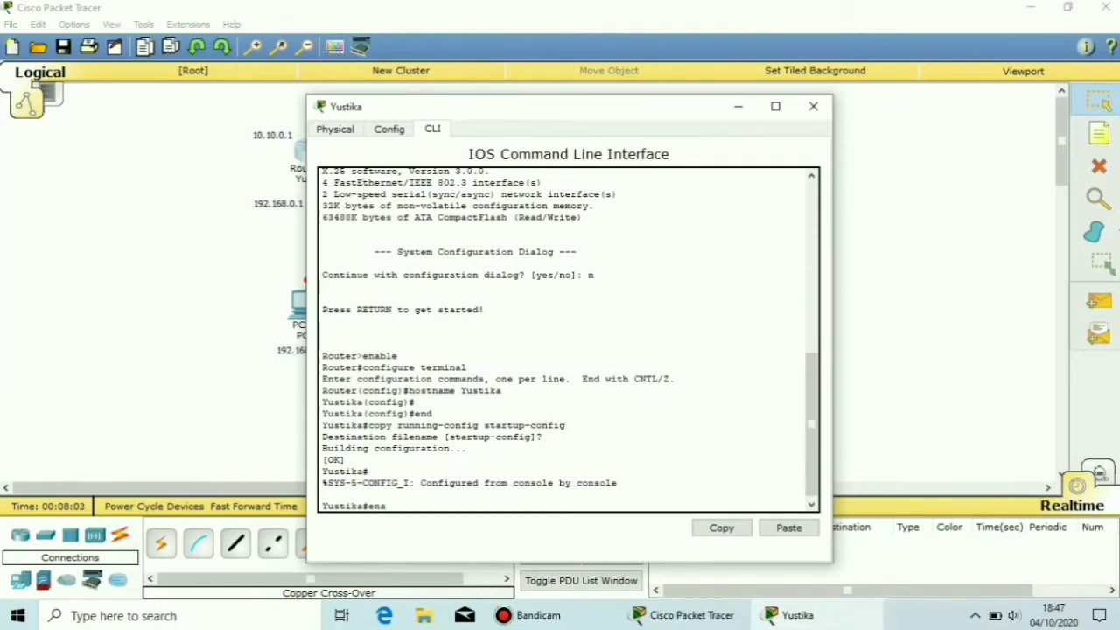
{"action": "key", "text": "Return"}
{"action": "type", "text": "conf t"}
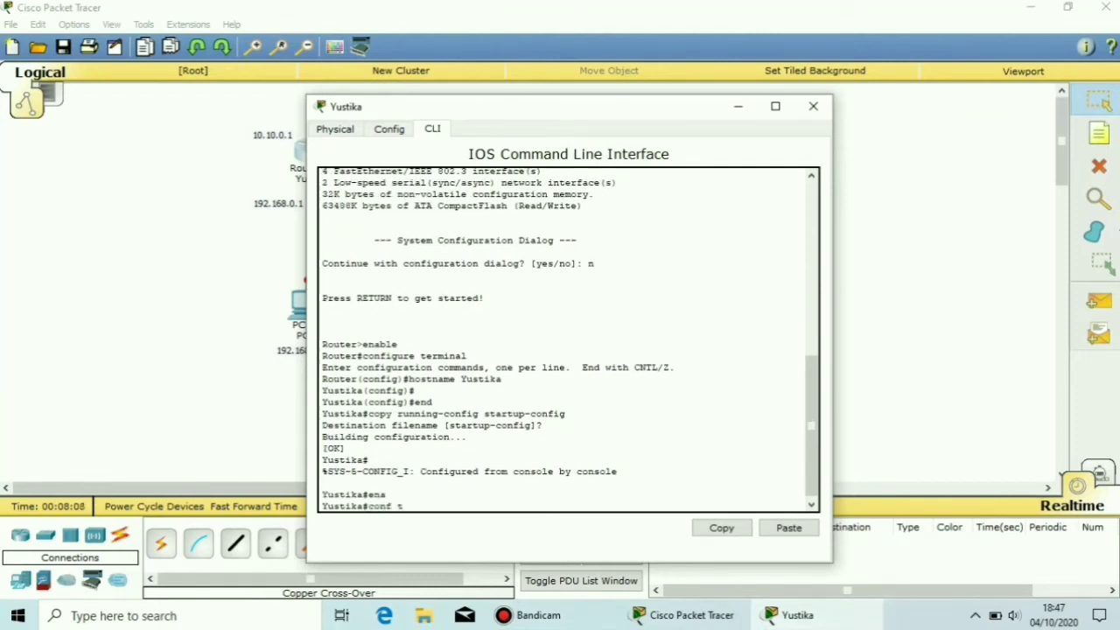
{"action": "key", "text": "Return"}
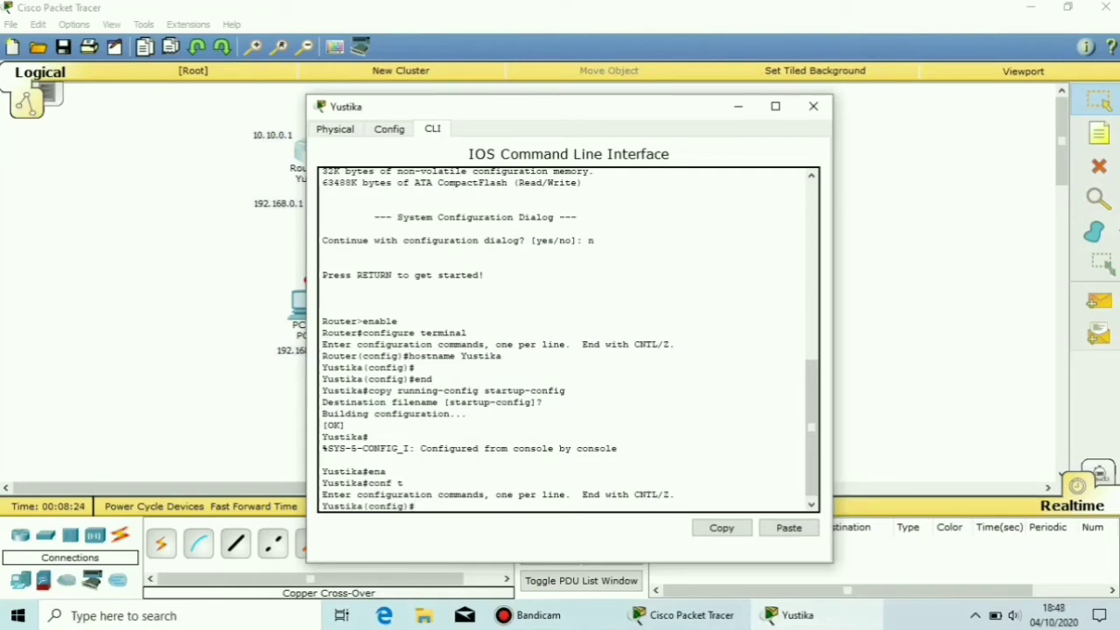
Assign IP address 10.10.0.1 with mask 255.0.0.0 to interface se2/0 and leave the interface configuration
{"action": "type", "text": "int se2/0"}
{"action": "key", "text": "Return"}
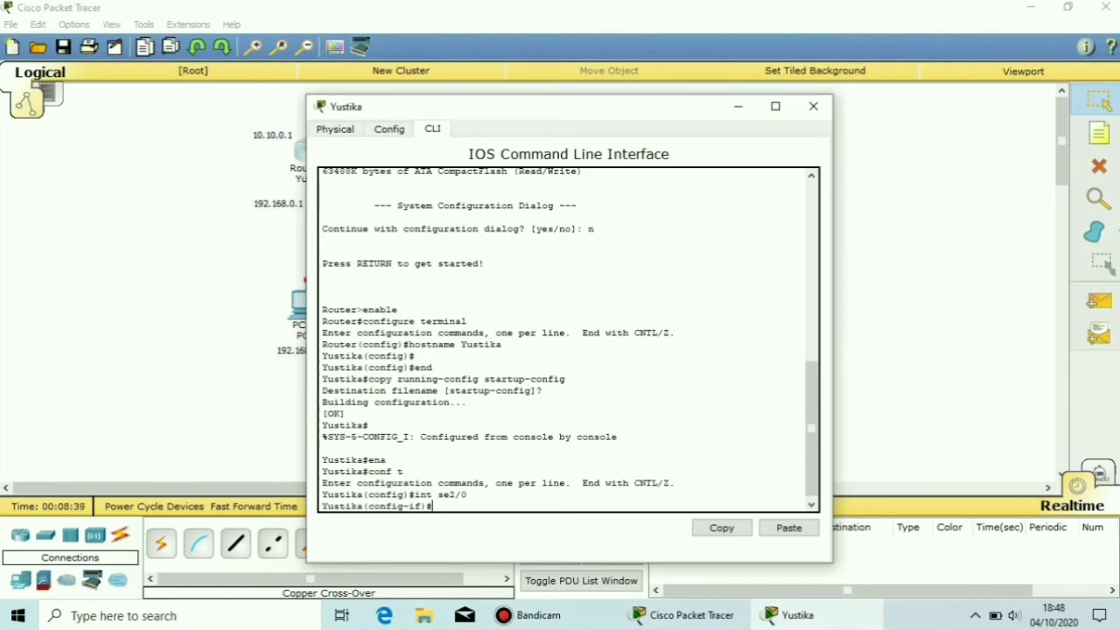
{"action": "type", "text": "ip add 10.10.0.1 255.0.0.0"}
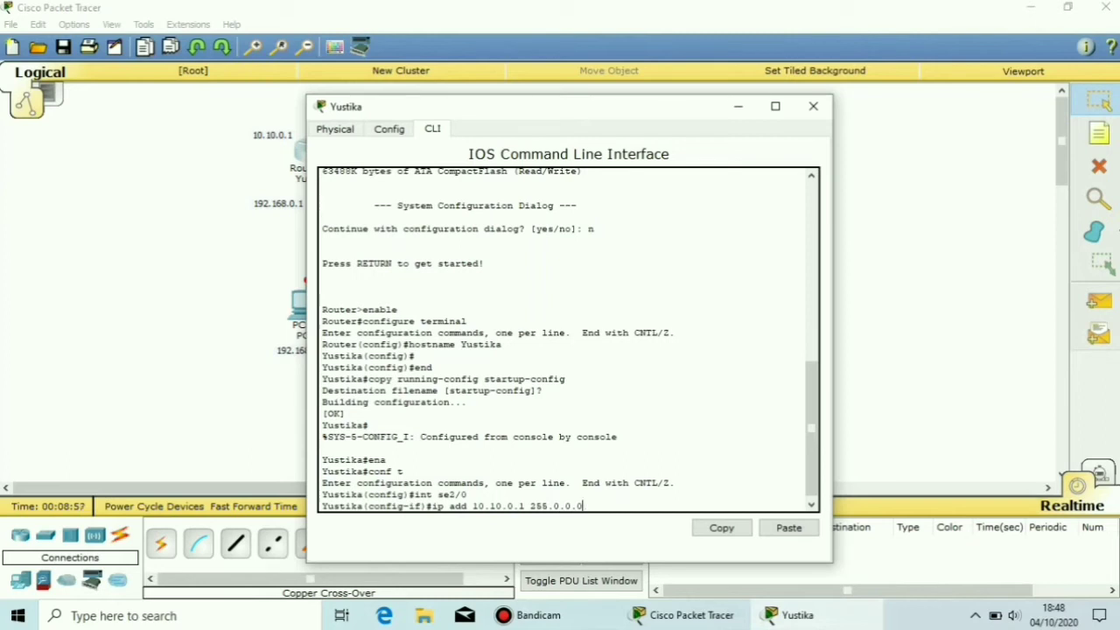
{"action": "key", "text": "Return"}
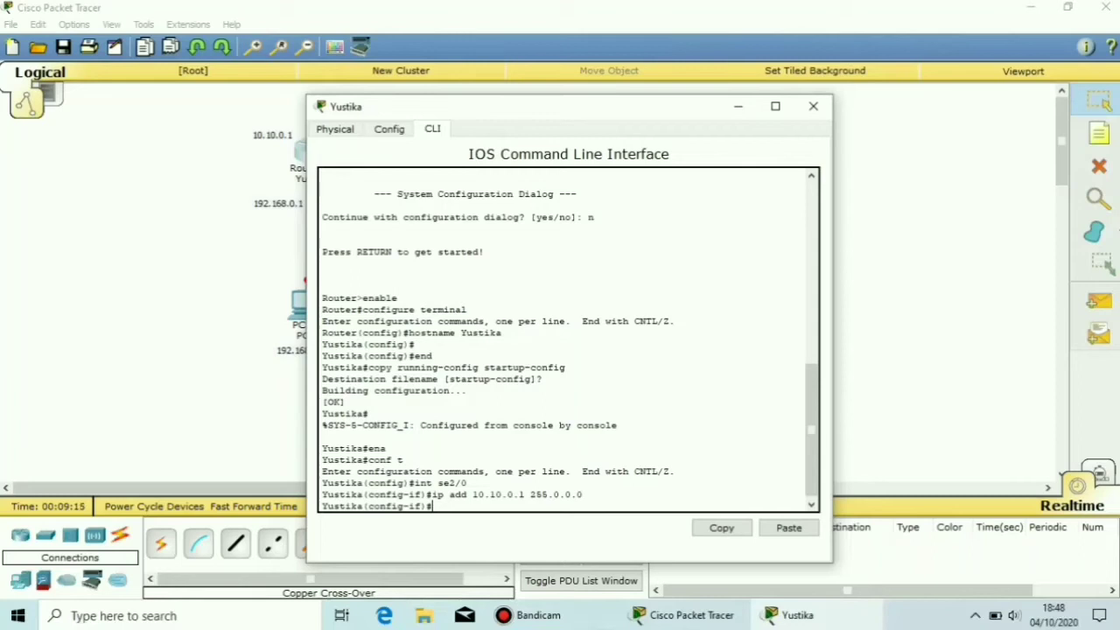
{"action": "type", "text": "ex"}
{"action": "key", "text": "Return"}
Assign IP address 192.168.0.1 with mask 255.255.255.0 to interface fa0/0, enable it with no sh, and leave the interface configuration
{"action": "type", "text": "in"}
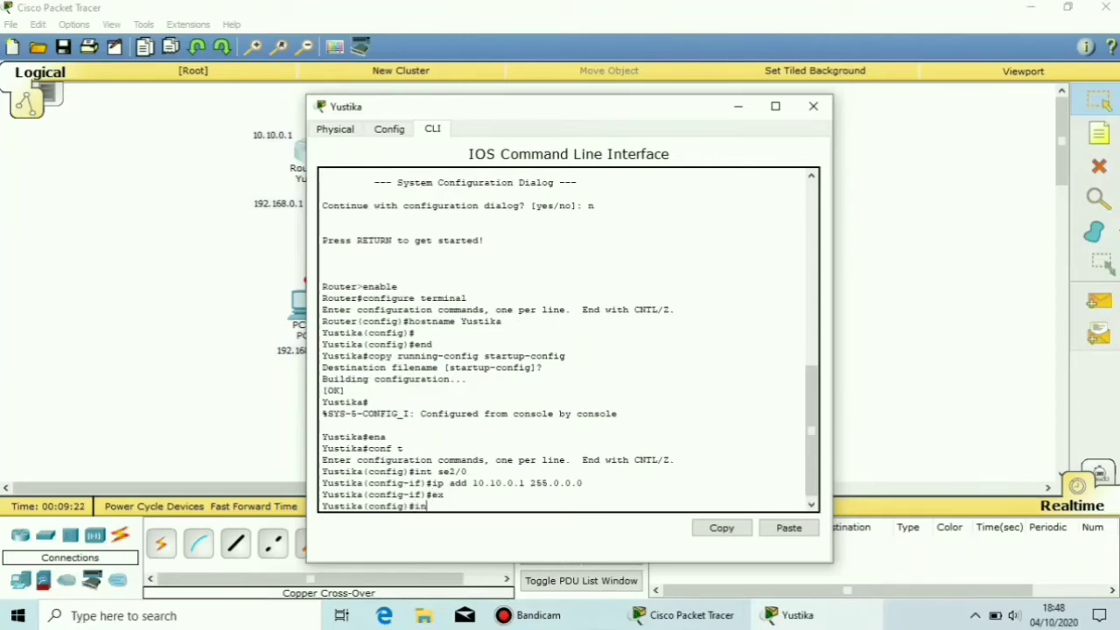
{"action": "type", "text": "t fa0/0"}
{"action": "key", "text": "Return"}
{"action": "type", "text": "ip add"}
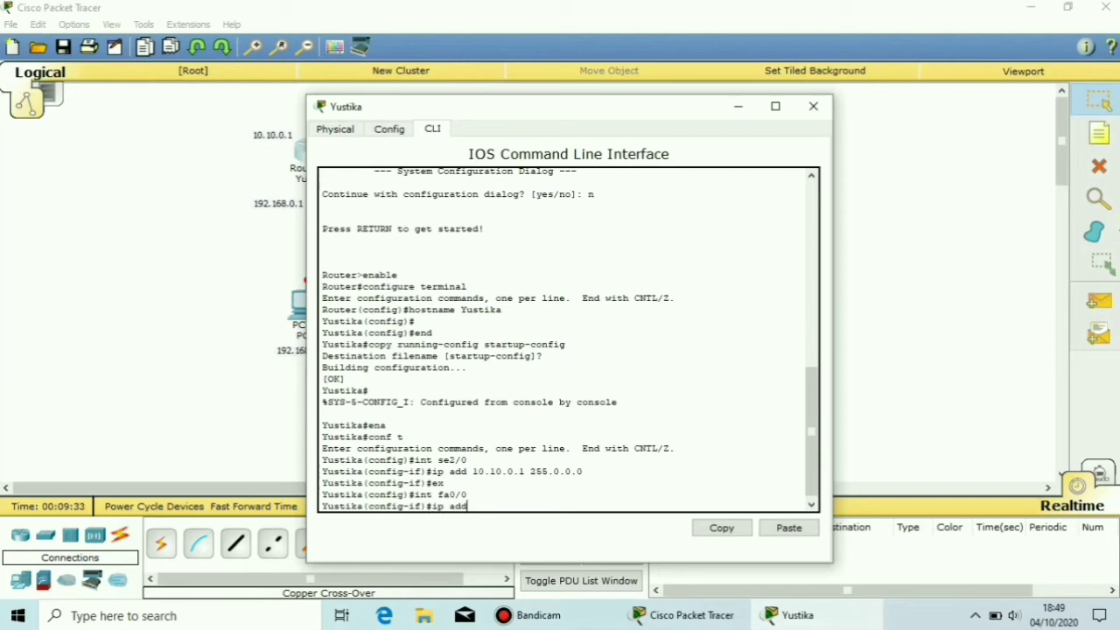
{"action": "type", "text": " 192.168.0.1 255.255.255.0"}
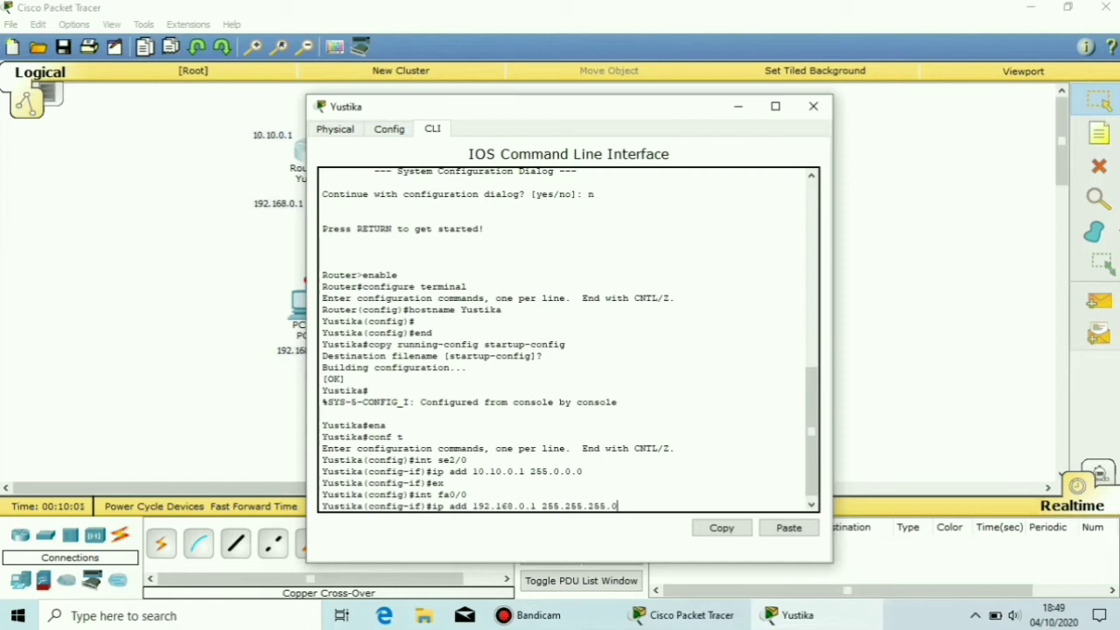
{"action": "key", "text": "Return"}
{"action": "type", "text": "no sh"}
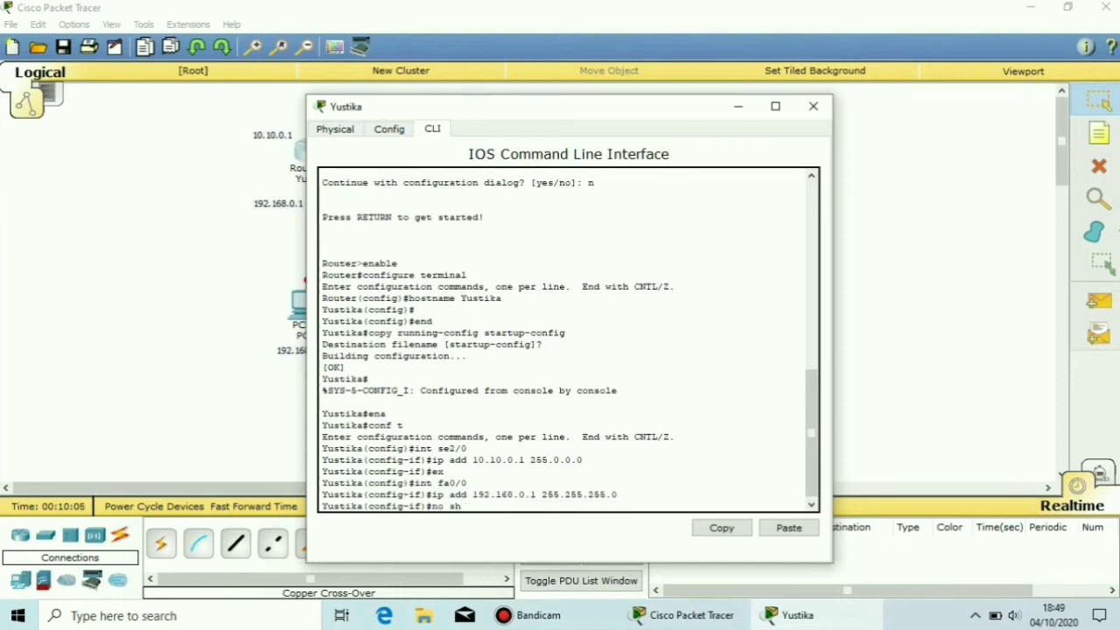
{"action": "key", "text": "Return"}
{"action": "type", "text": "ex"}
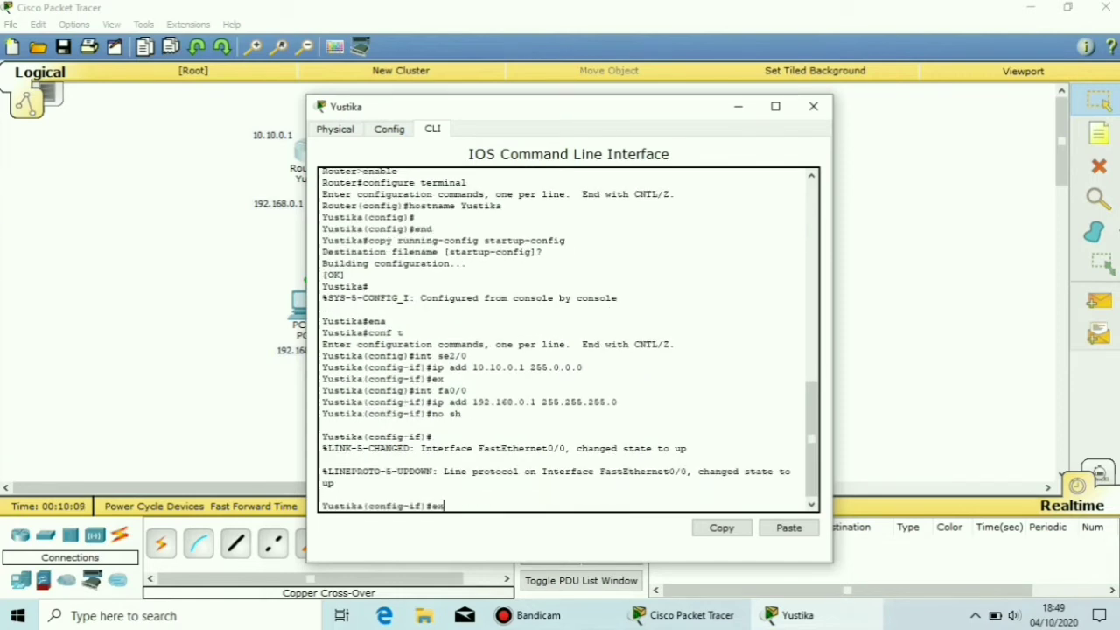
{"action": "key", "text": "Return"}
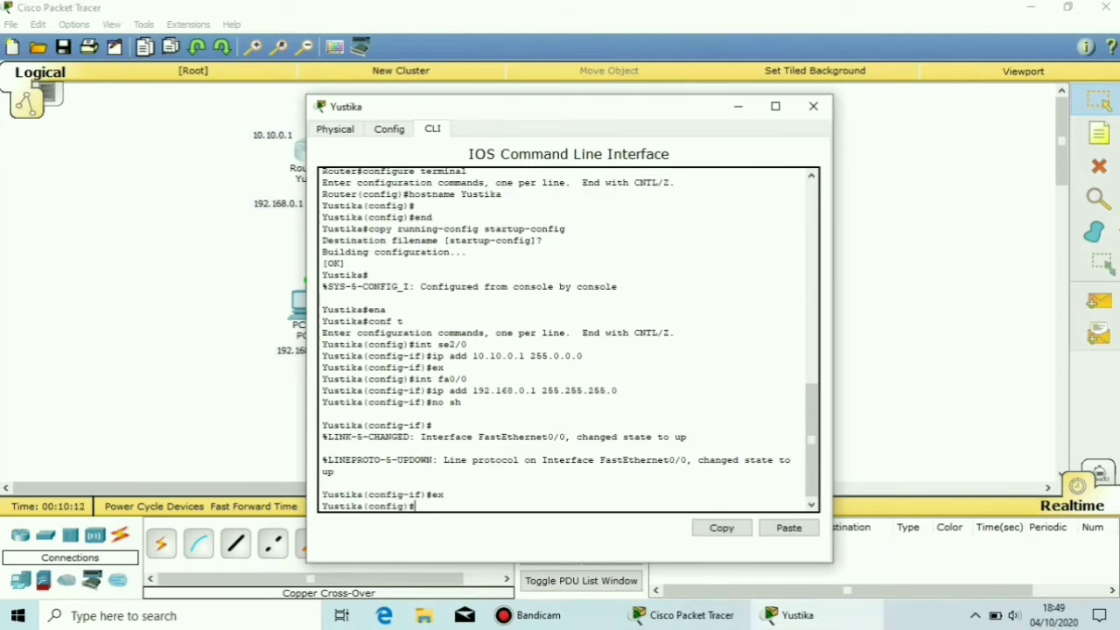
Enable interface se2/0 of the router above PC0 with no sh and leave the interface configuration
{"action": "type", "text": "int se2/0"}
{"action": "key", "text": "Return"}
{"action": "type", "text": "no sh"}
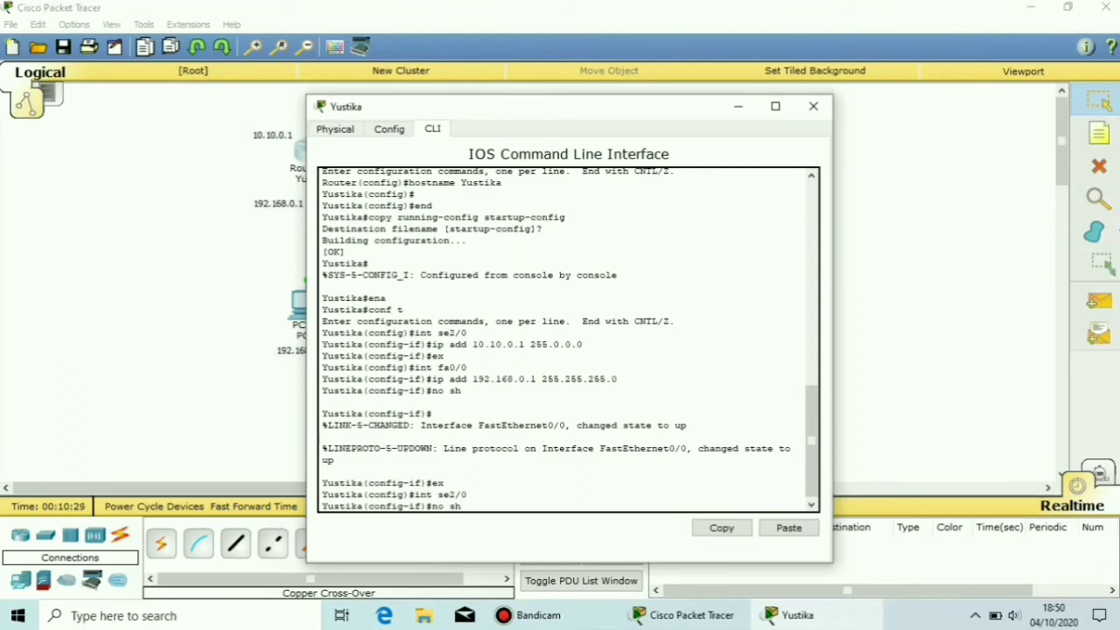
{"action": "key", "text": "Return"}
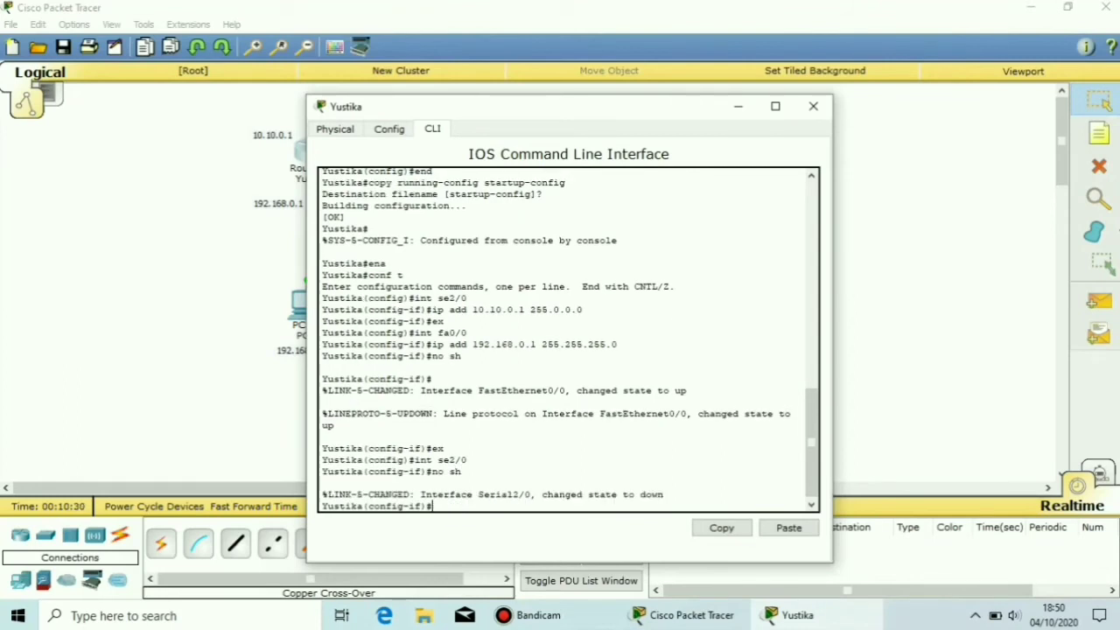
{"action": "type", "text": "ex"}
{"action": "key", "text": "Return"}
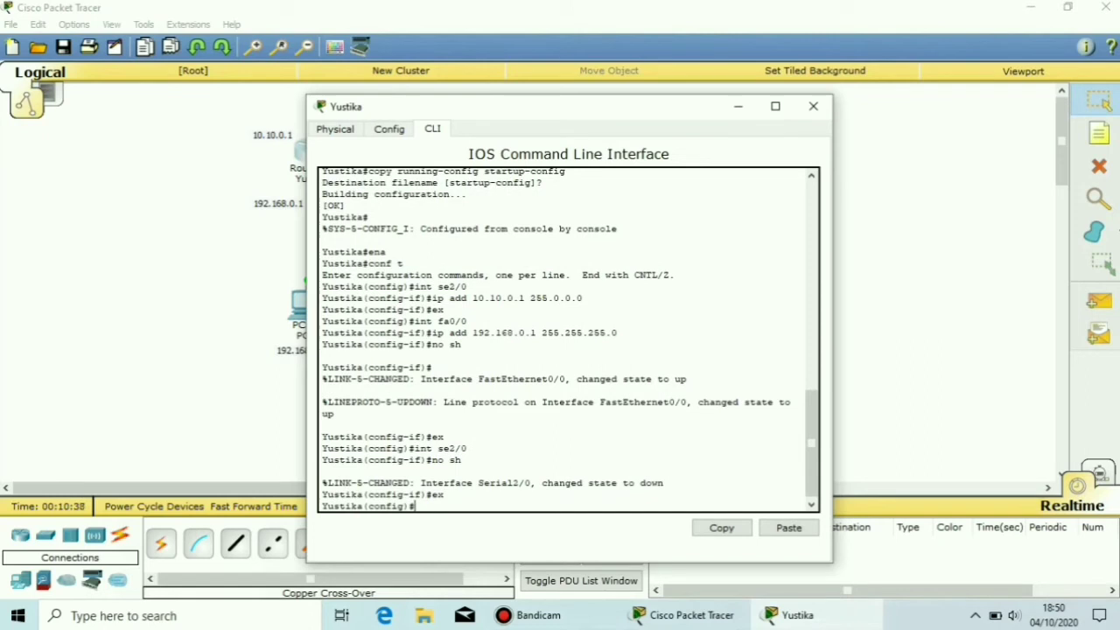
End global configuration mode on the router above PC0 and close its window
{"action": "type", "text": "i"}
{"action": "key", "text": "BackSpace"}
{"action": "key", "text": "ctrl+z"}
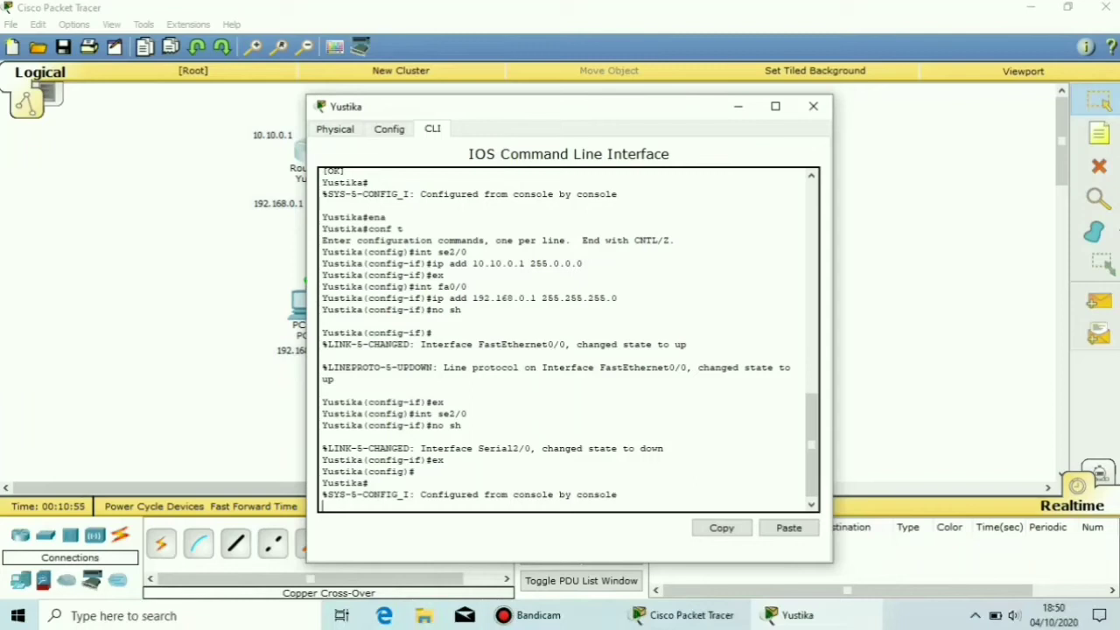
{"action": "key", "text": "Return"}
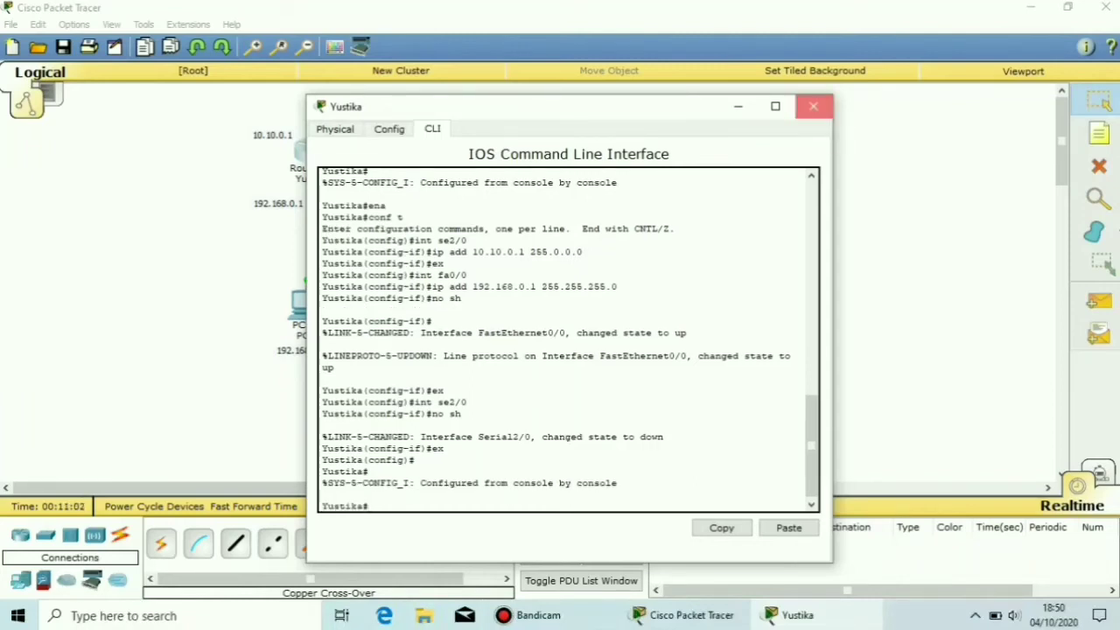
{"action": "left_click", "coordinate": [813, 106]}
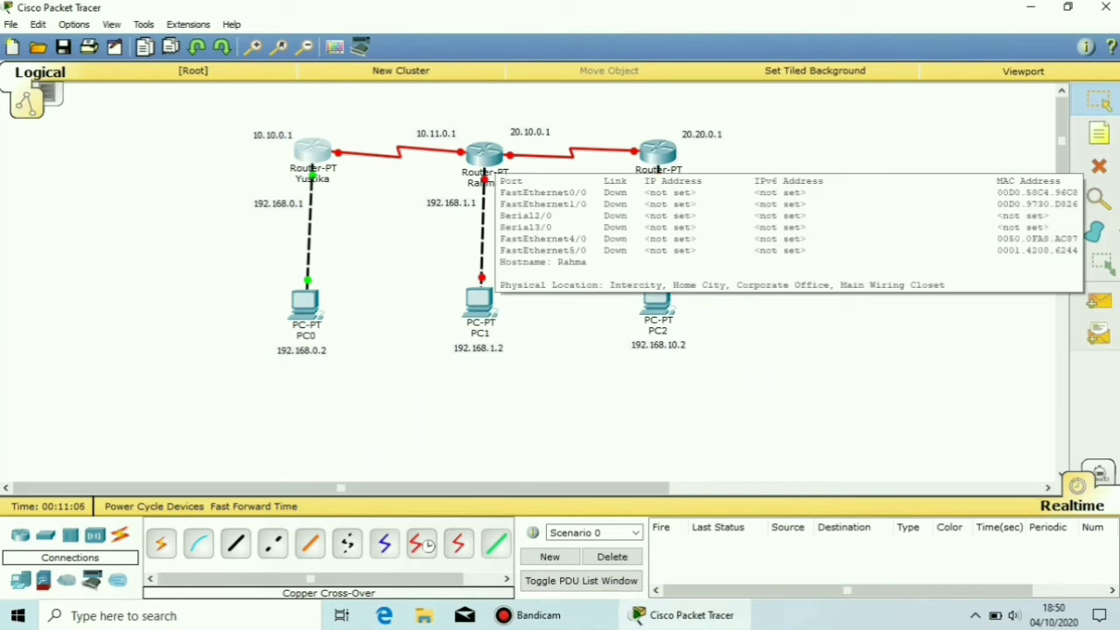
Open the command line of the router above PC1 and enter global configuration mode with ena and conf t
{"action": "left_click", "coordinate": [484, 155]}
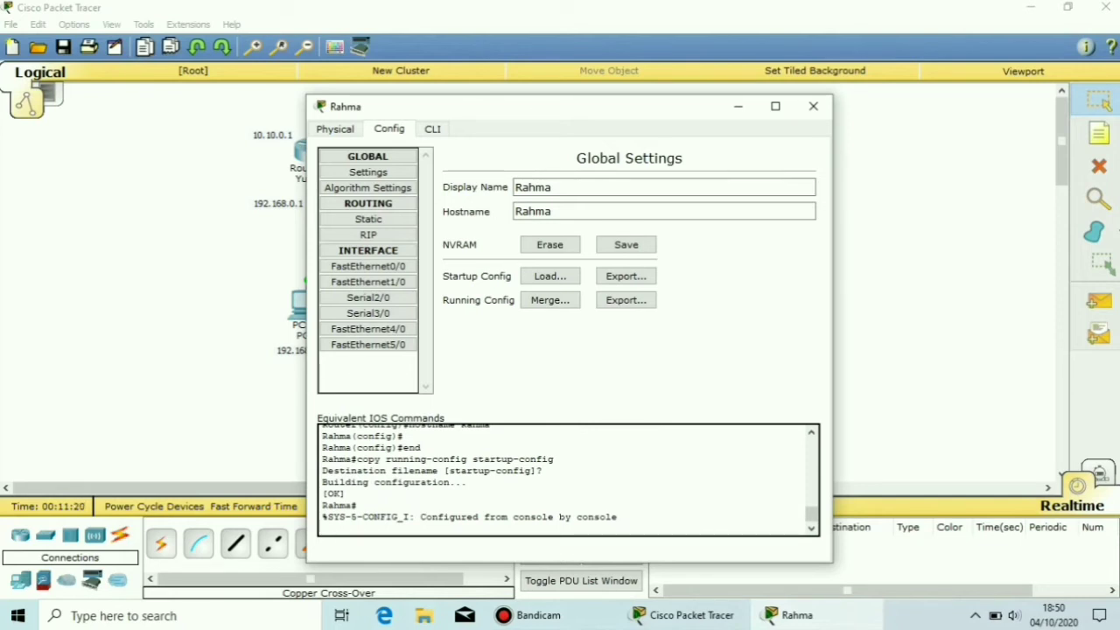
{"action": "left_click", "coordinate": [433, 128]}
{"action": "key", "text": "Return"}
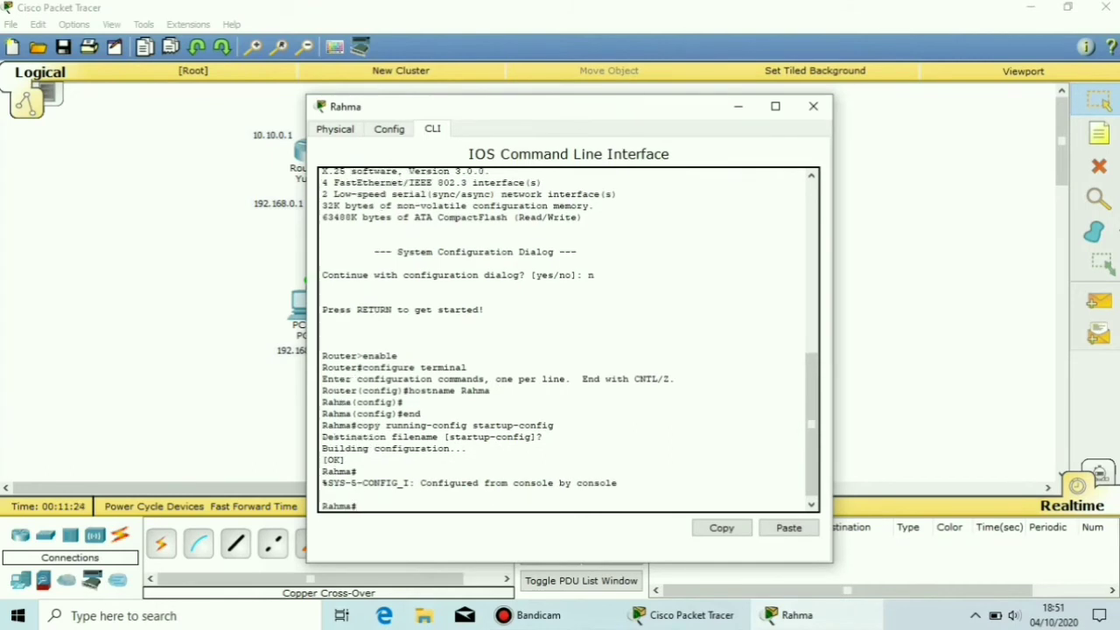
{"action": "type", "text": "ena"}
{"action": "key", "text": "Return"}
{"action": "type", "text": "con"}
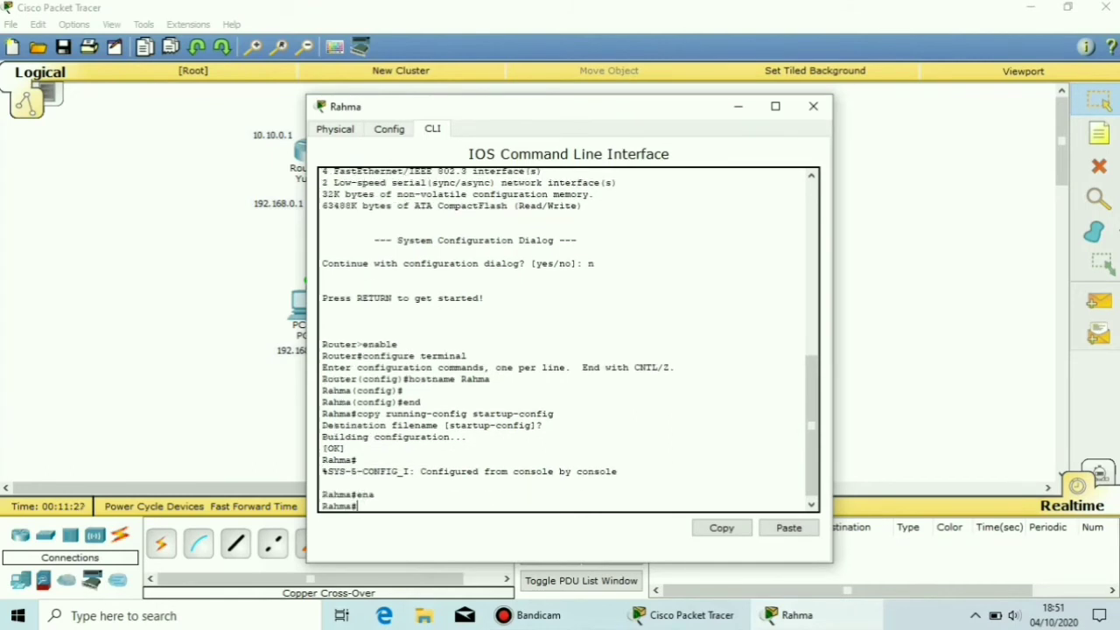
{"action": "type", "text": "f t"}
{"action": "key", "text": "Return"}
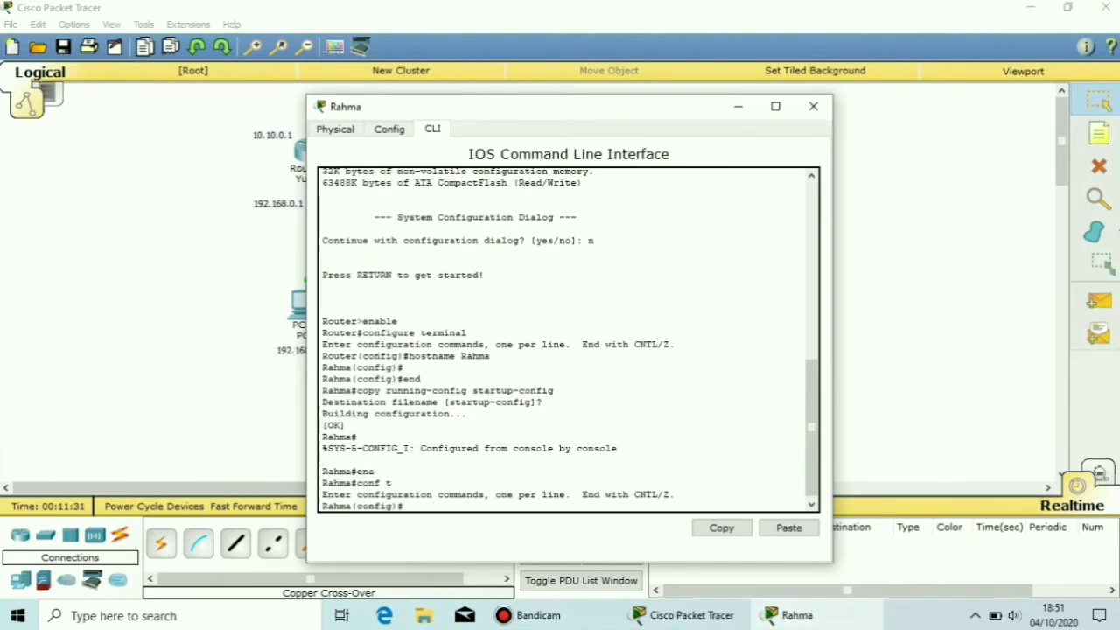
Assign IP address 10.11.0.1 with mask 255.0.0.0 to interface se2/0, enable it with no sh, and leave the interface configuration
{"action": "type", "text": "int se2/0"}
{"action": "key", "text": "Return"}
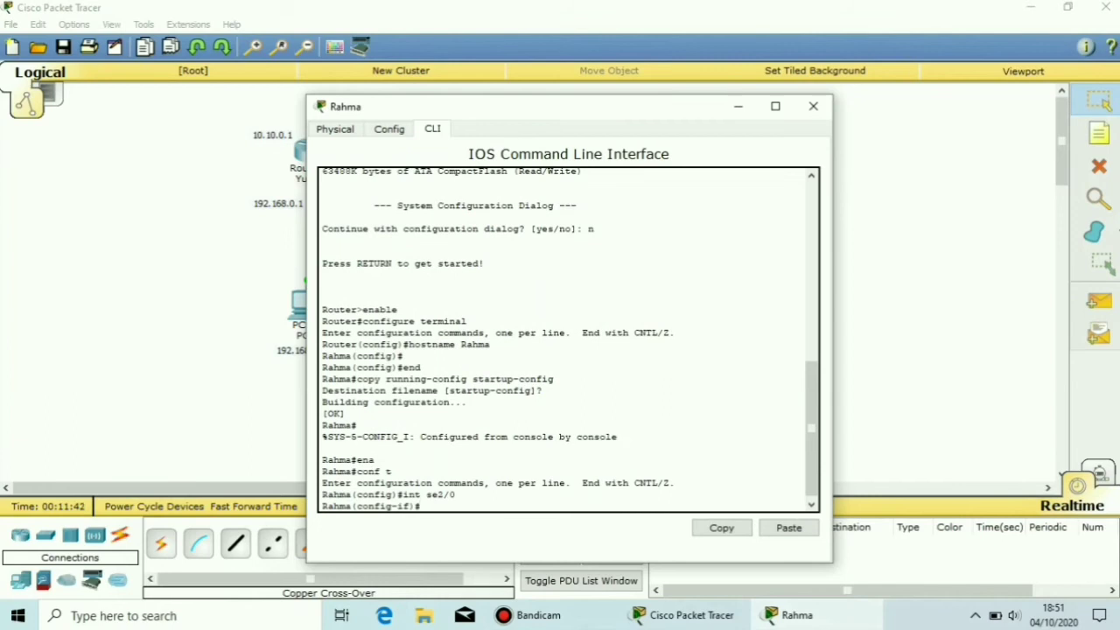
{"action": "type", "text": "ip add 10.11.0.1 "}
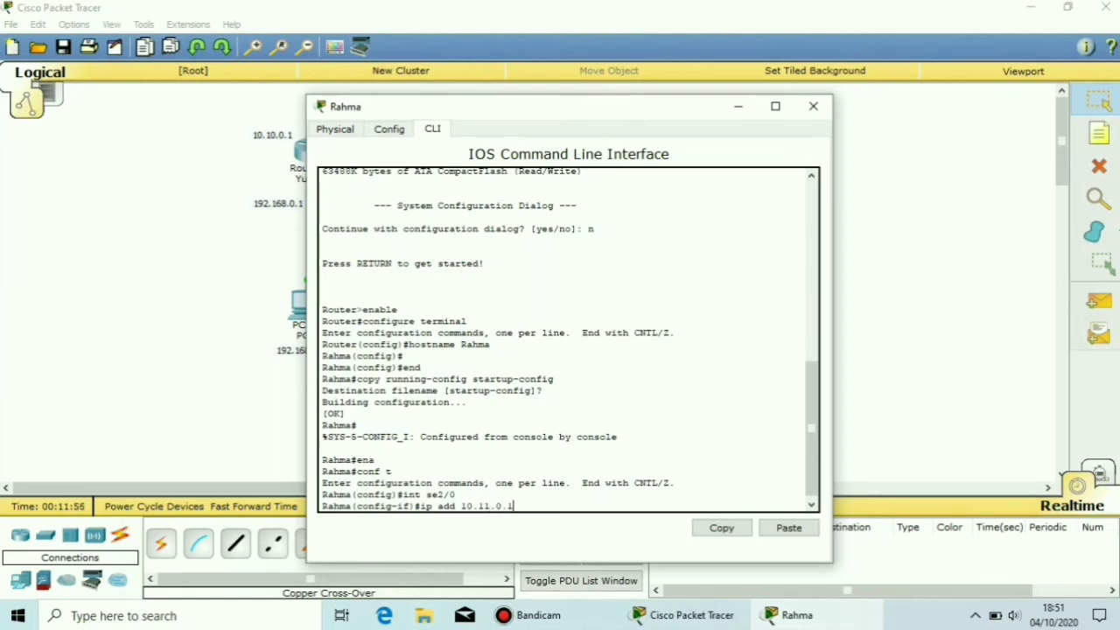
{"action": "type", "text": "255.0.0.0"}
{"action": "key", "text": "Return"}
{"action": "type", "text": "no sh"}
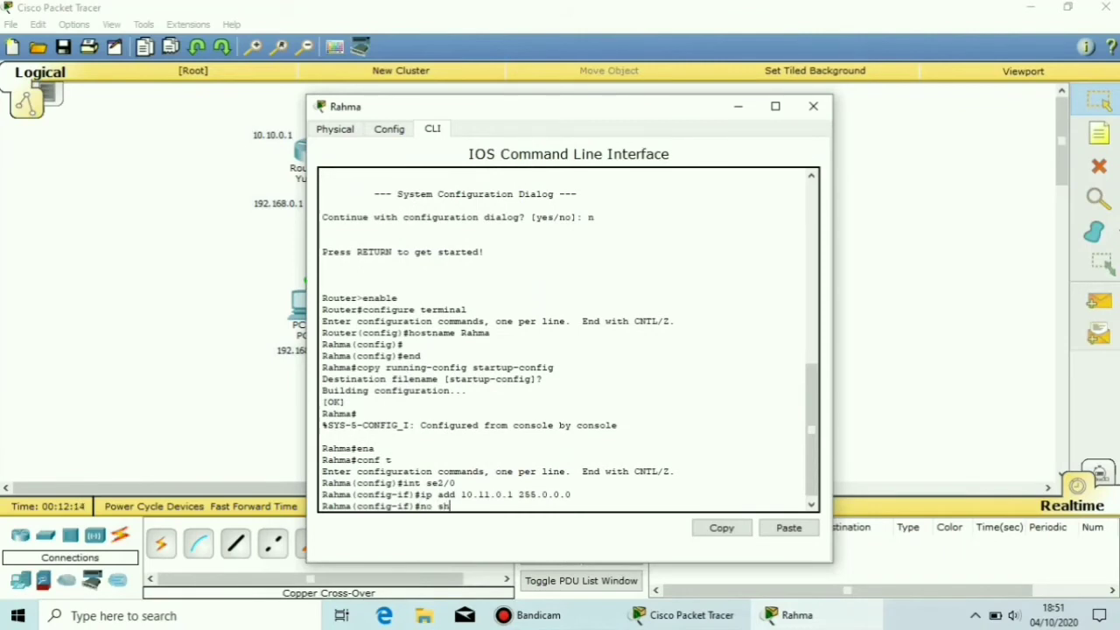
{"action": "key", "text": "Return"}
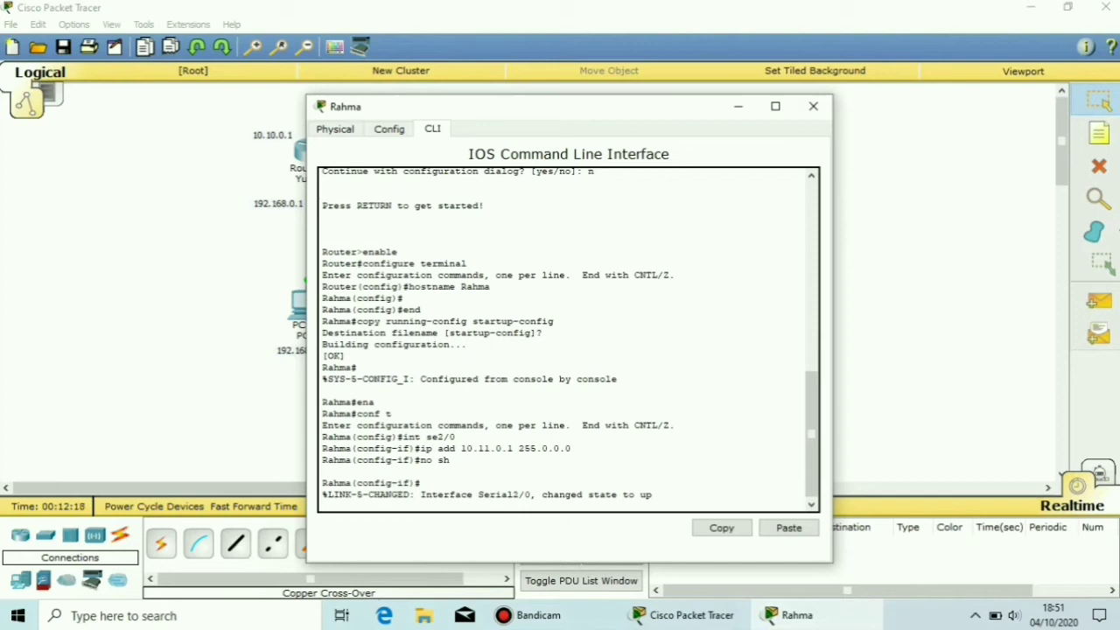
{"action": "key", "text": "Return"}
{"action": "type", "text": "ex"}
{"action": "key", "text": "Return"}
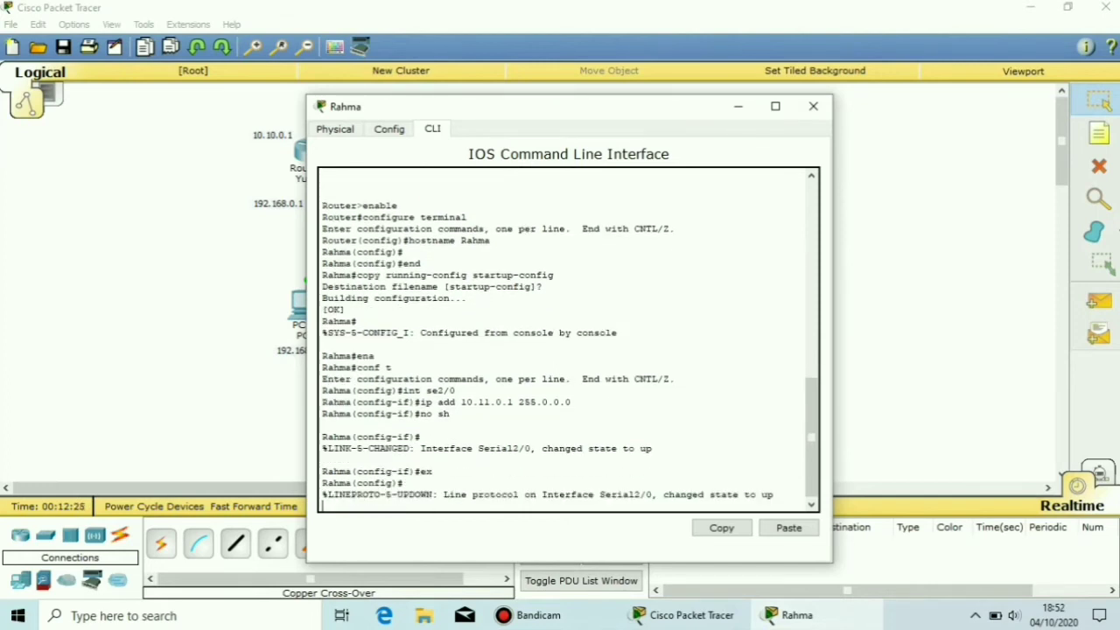
{"action": "key", "text": "Return"}
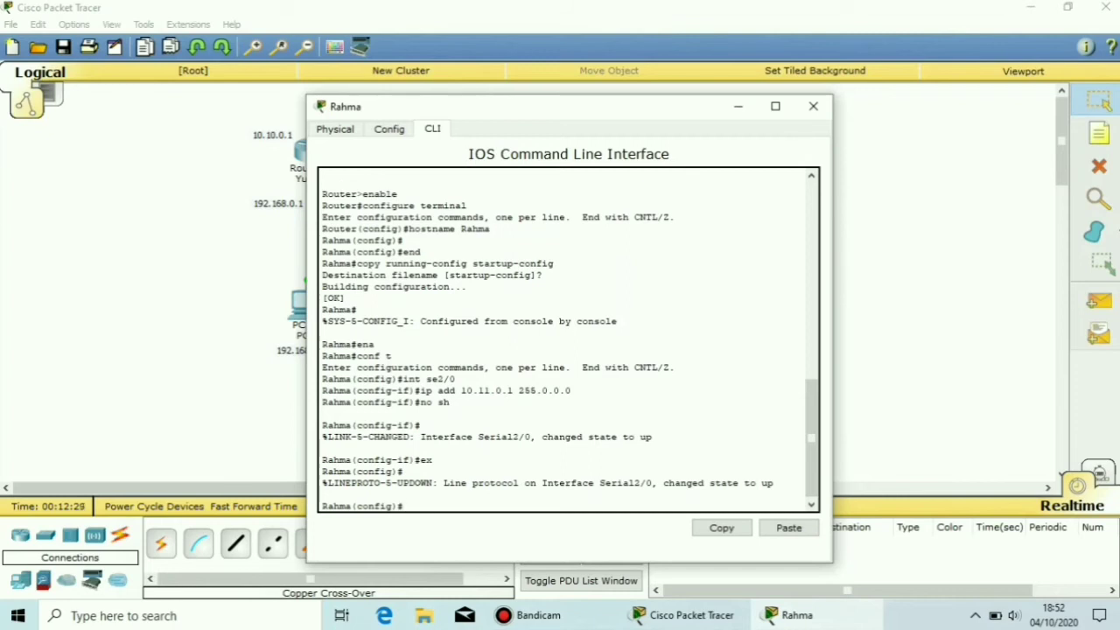
Assign IP address 20.10.0.1 with mask 255.0.0.0 to interface se3/0, enable it with no sh, and leave the interface configuration
{"action": "type", "text": "int se3/0"}
{"action": "key", "text": "Return"}
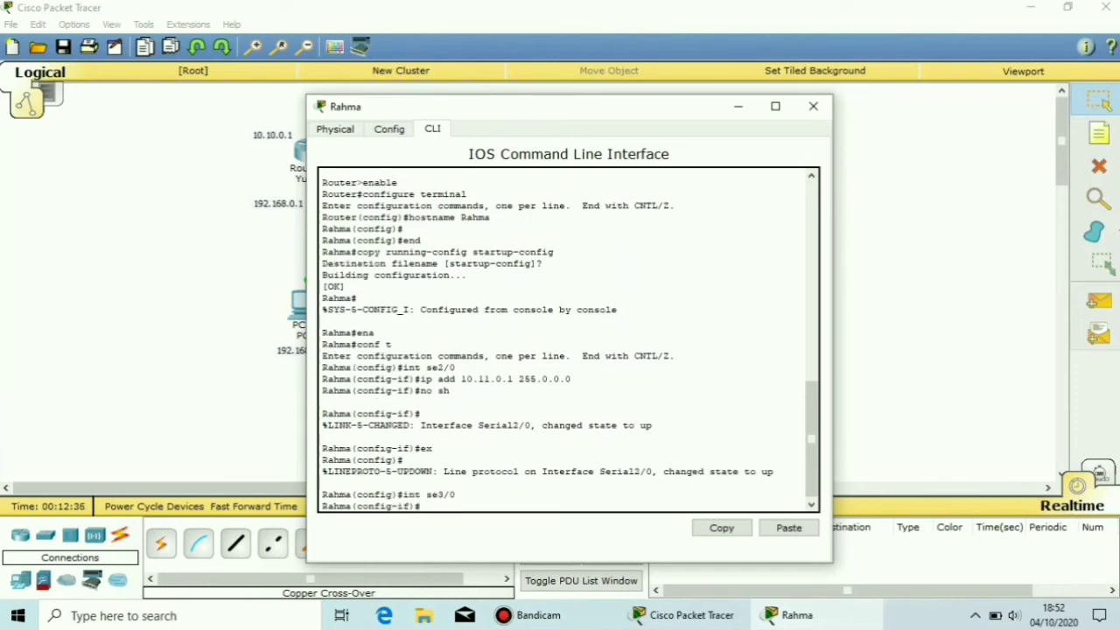
{"action": "type", "text": "ip add 20.10.0.1 255.0.0.0"}
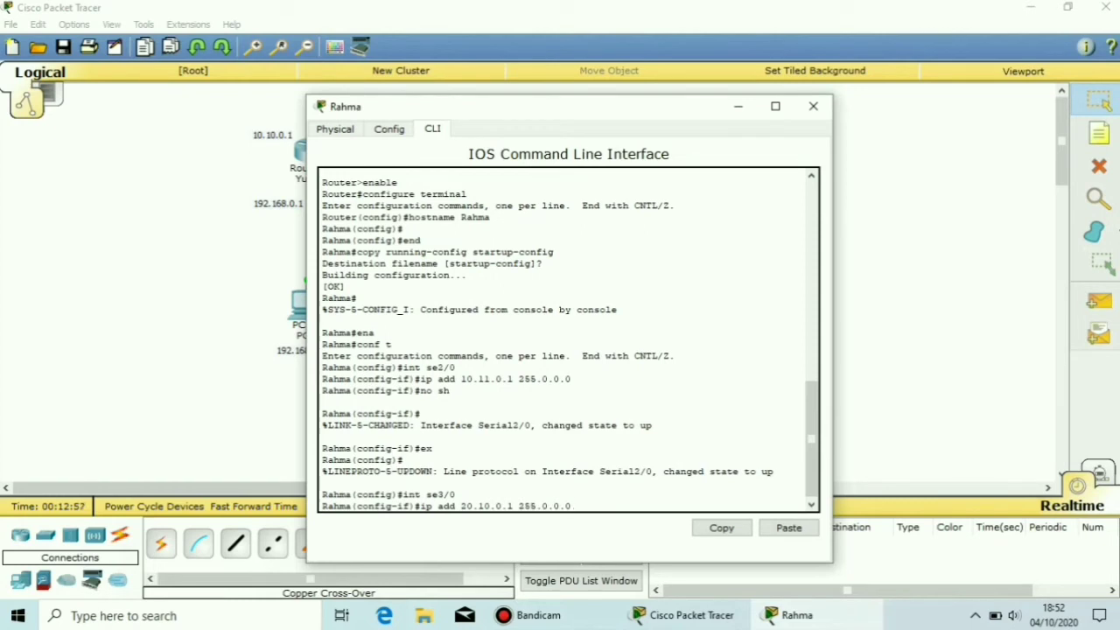
{"action": "key", "text": "Return"}
{"action": "type", "text": "no sh"}
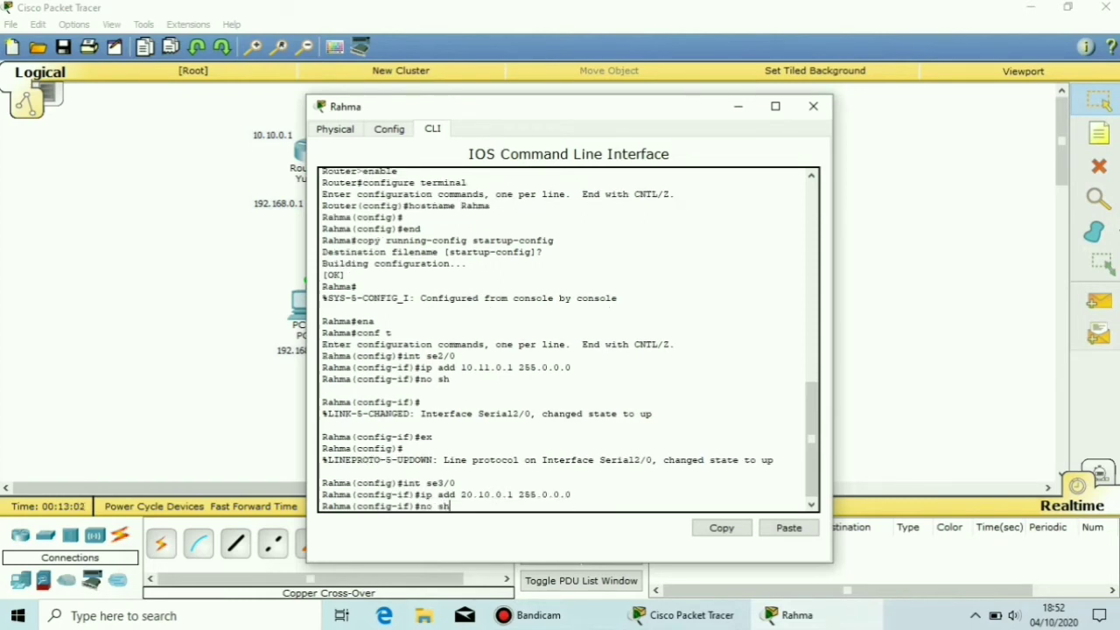
{"action": "key", "text": "Return"}
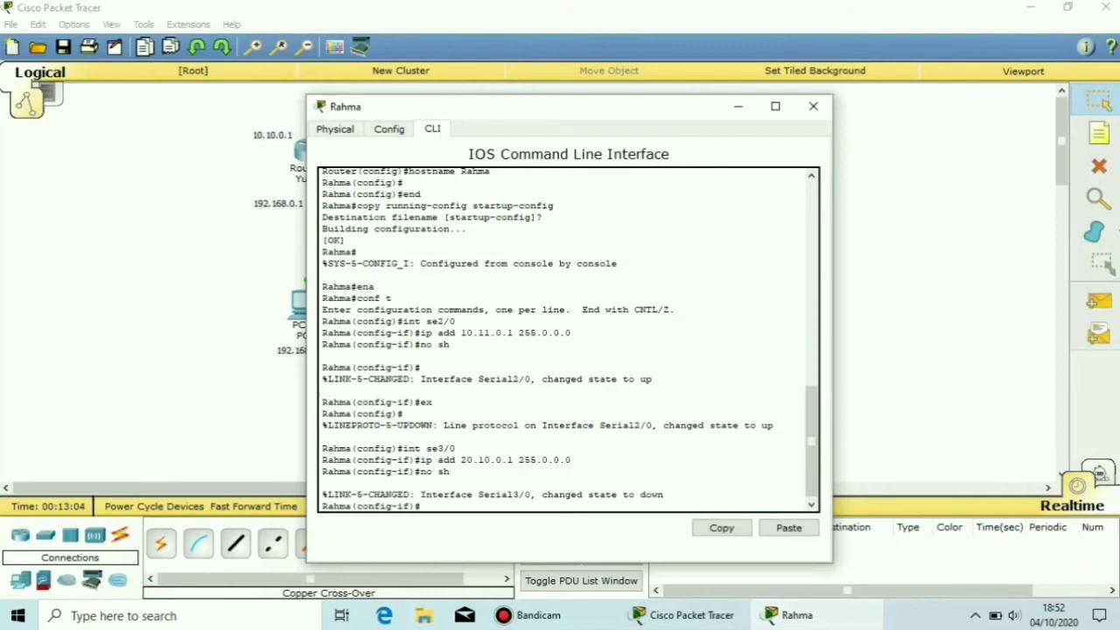
{"action": "type", "text": "ex"}
{"action": "key", "text": "Return"}
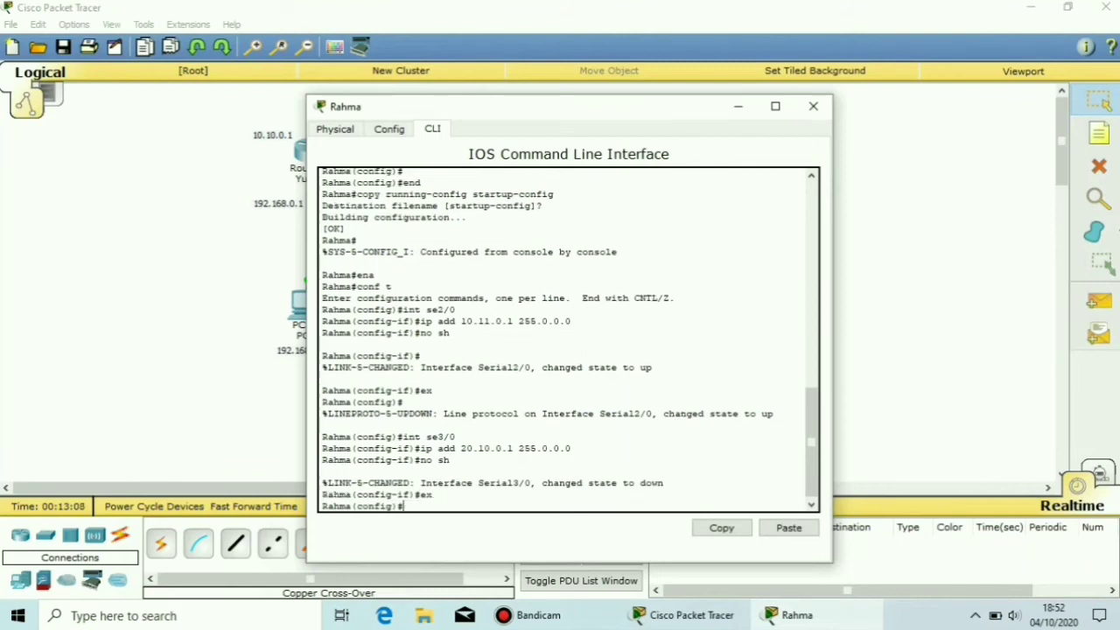
Assign IP address 192.168.1.1 with mask 255.255.255.0 to interface fa0/0, enable it with no sh, and close the router window
{"action": "type", "text": "int fa0/0"}
{"action": "key", "text": "Return"}
{"action": "type", "text": "ip"}
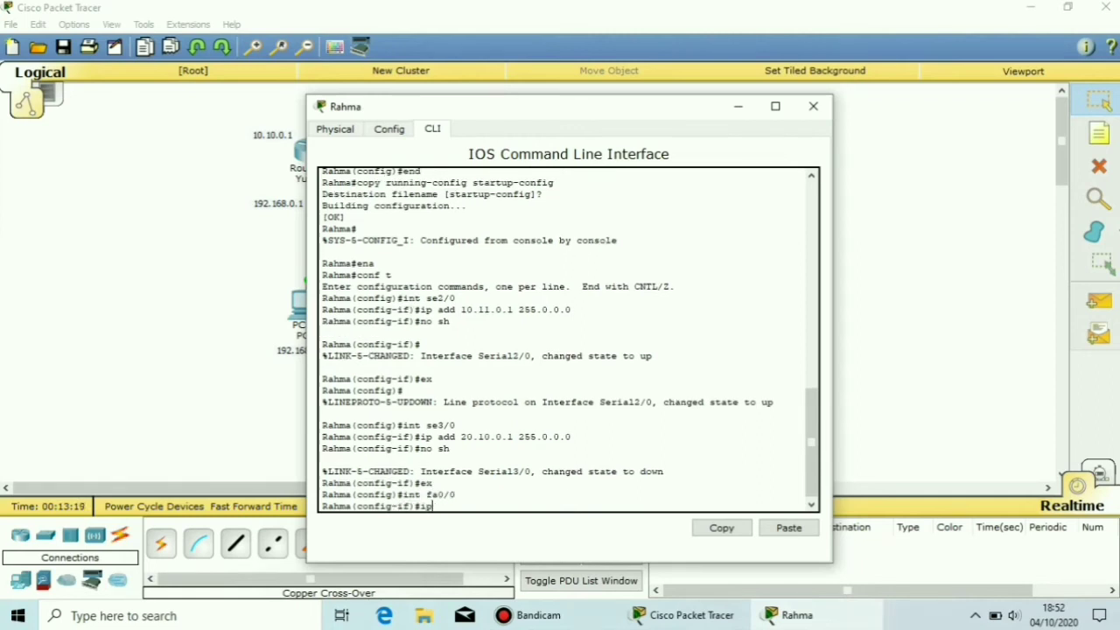
{"action": "type", "text": " add 192.168.1.1 255.255.255.0"}
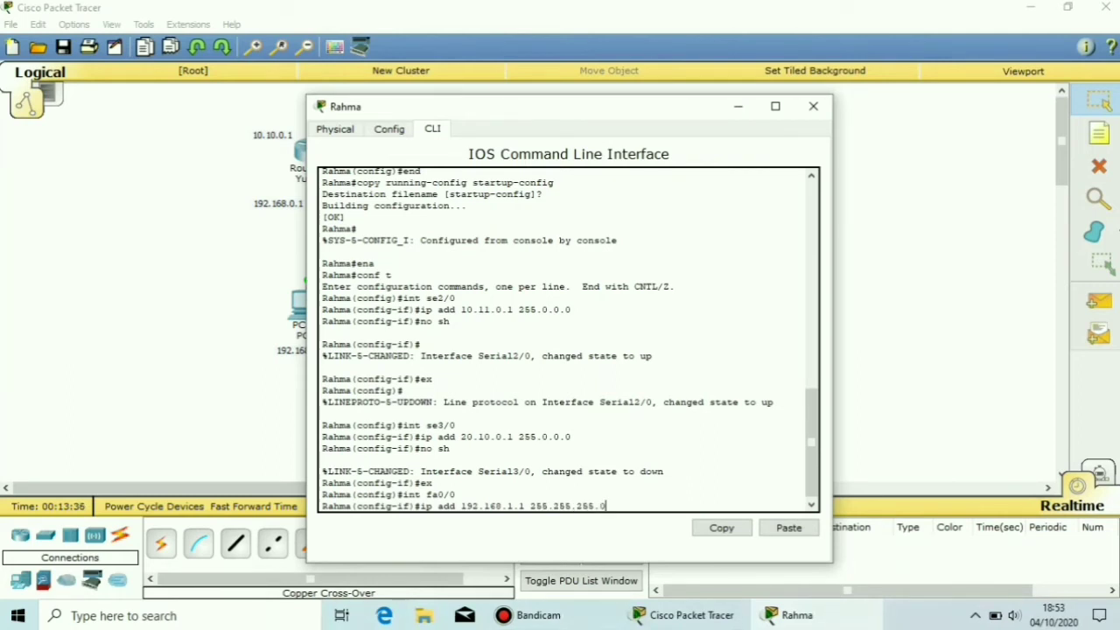
{"action": "key", "text": "Return"}
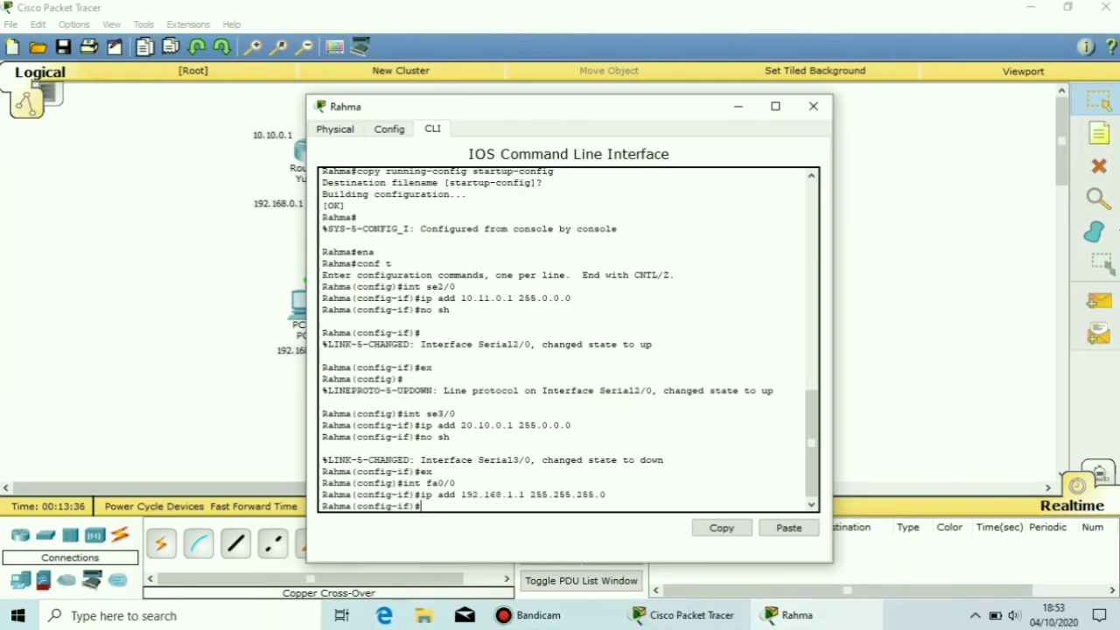
{"action": "type", "text": "no sh"}
{"action": "key", "text": "Return"}
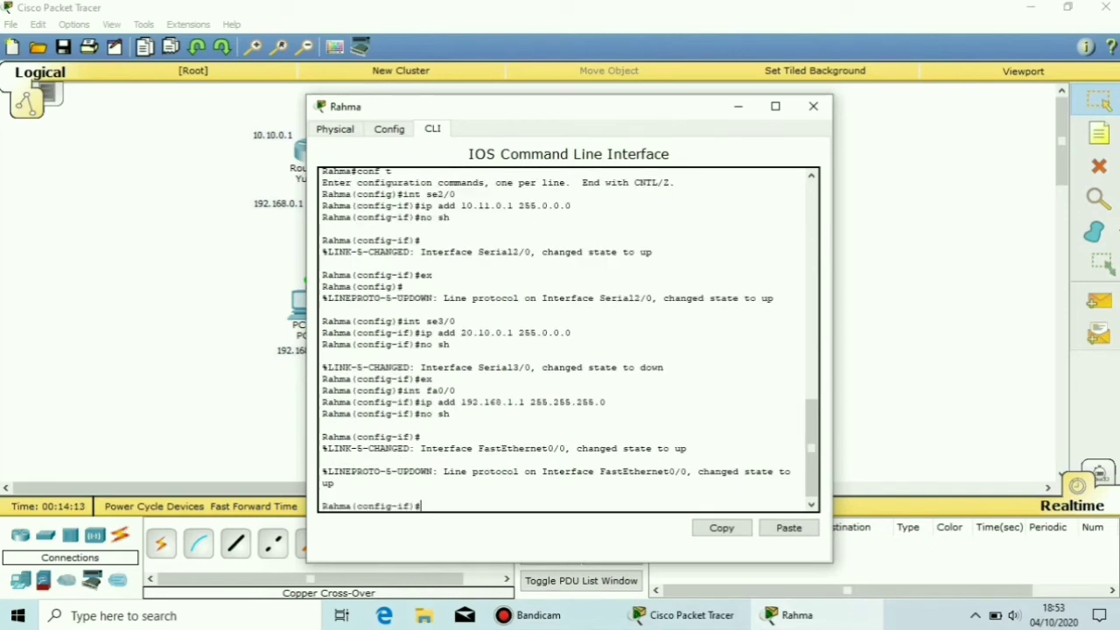
{"action": "left_click", "coordinate": [813, 106]}
Open the command line of the router above PC2 and enter global configuration mode with ena and conf t
{"action": "mouse_move", "coordinate": [484, 170]}
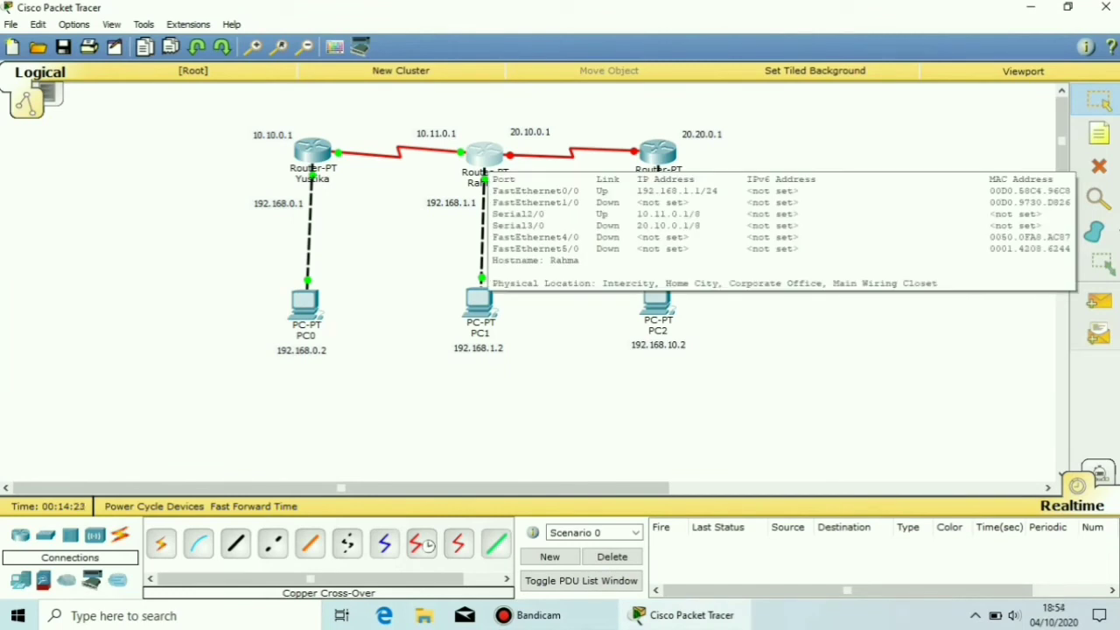
{"action": "left_click", "coordinate": [658, 154]}
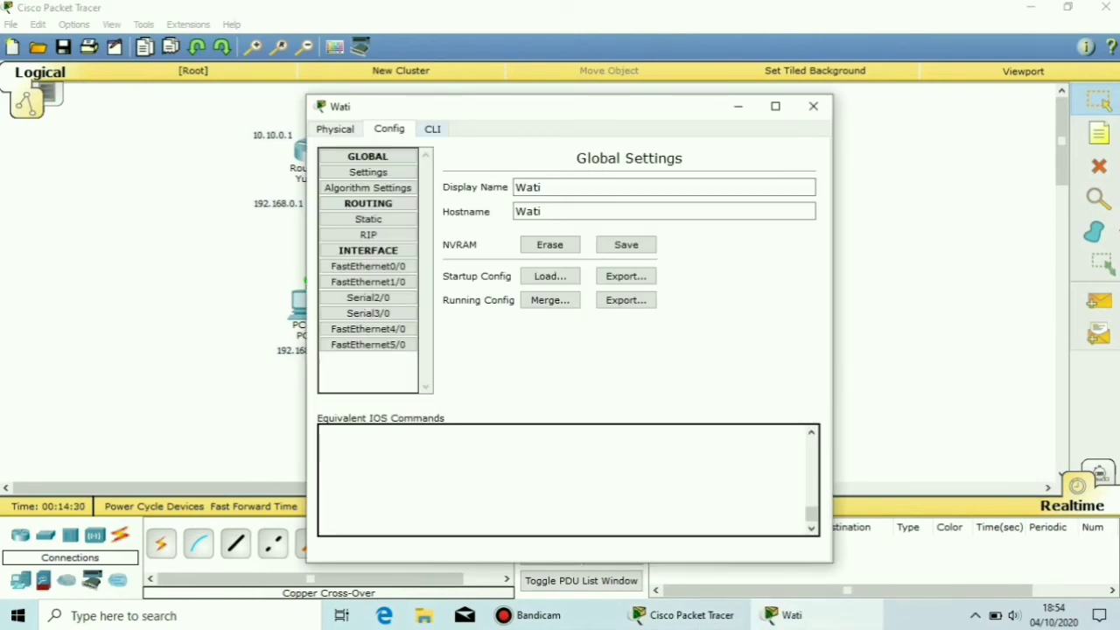
{"action": "left_click", "coordinate": [432, 129]}
{"action": "key", "text": "Return"}
{"action": "type", "text": "ena"}
{"action": "key", "text": "Return"}
{"action": "type", "text": "c"}
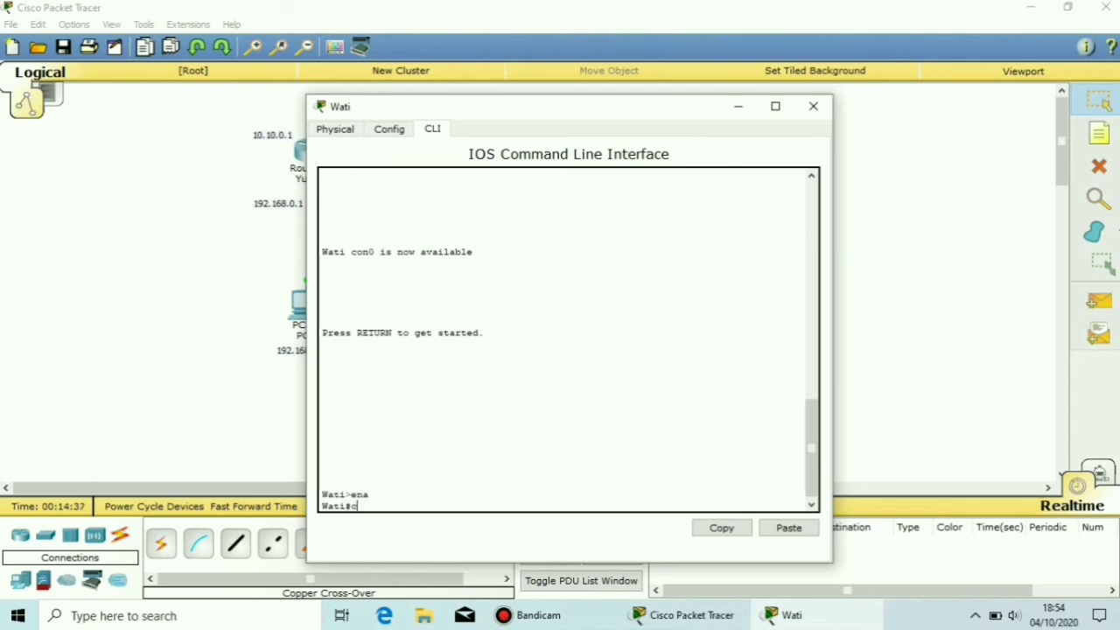
{"action": "type", "text": "onf t"}
{"action": "key", "text": "Return"}
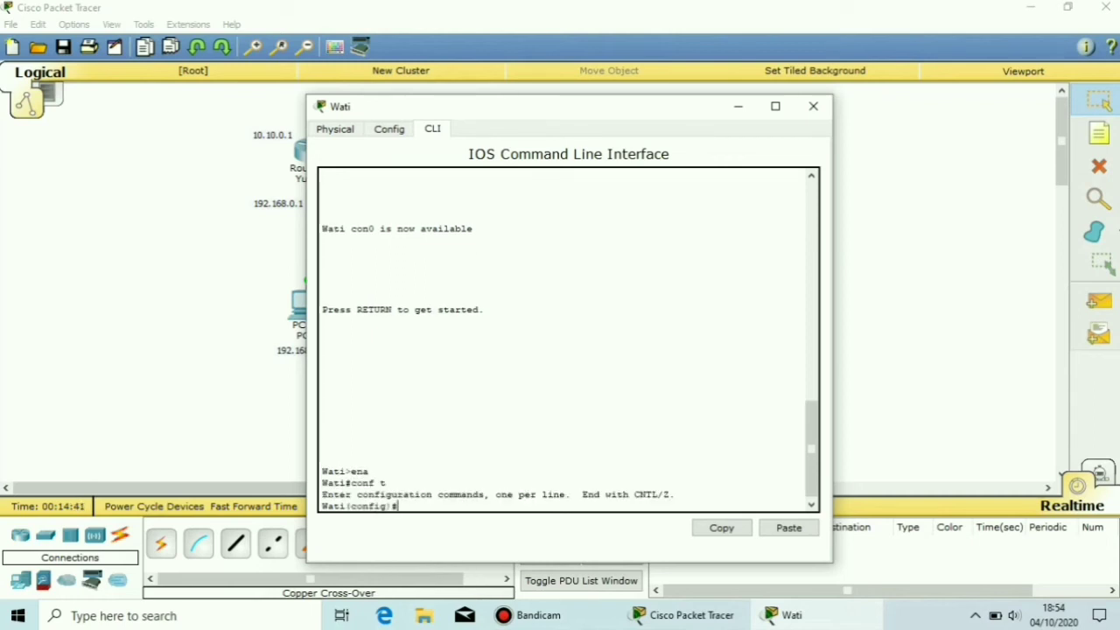
Assign IP address 20.20.0.1 with mask 255.0.0.0 to interface se2/0, enable it with no sh, and leave the interface configuration
{"action": "type", "text": "int se2/0"}
{"action": "key", "text": "Return"}
{"action": "type", "text": "ip add 20."}
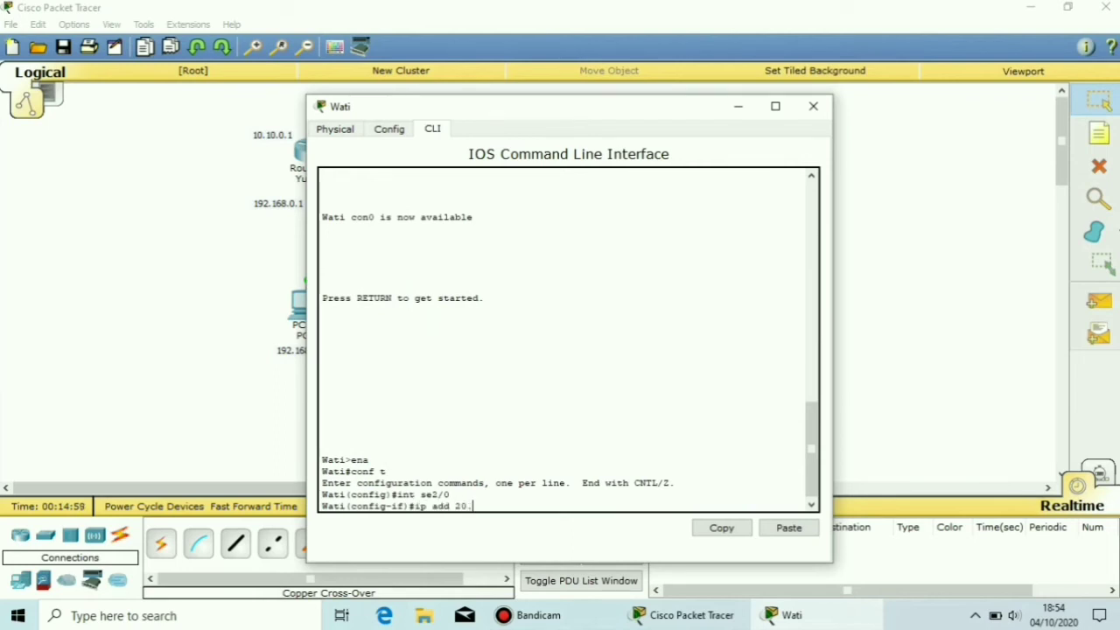
{"action": "type", "text": "20.0.1 255.0.0.0"}
{"action": "key", "text": "Return"}
{"action": "type", "text": "n"}
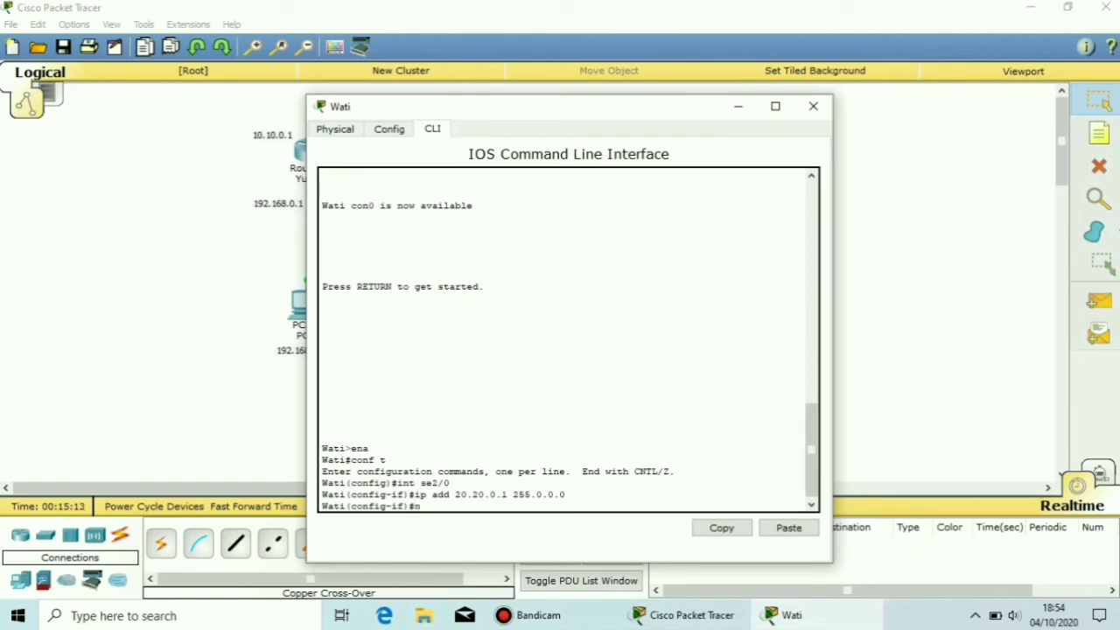
{"action": "type", "text": "o sh"}
{"action": "key", "text": "Return"}
{"action": "key", "text": "Return"}
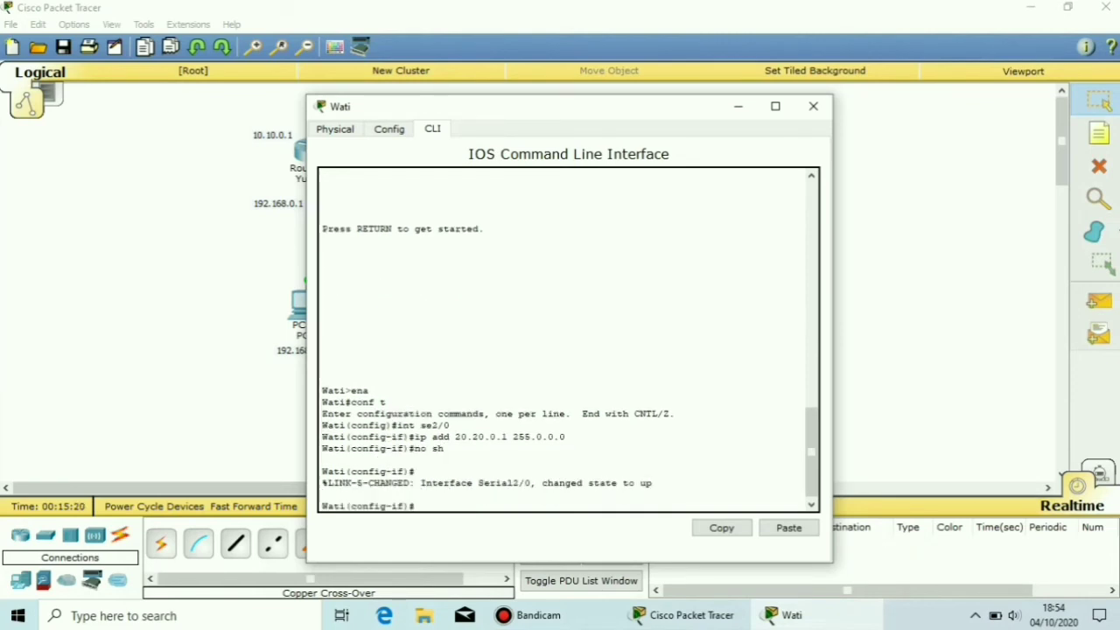
{"action": "type", "text": "ex"}
{"action": "key", "text": "Return"}
Assign IP address 192.168.10.1 with mask 255.255.255.0 to interface fa0/0, enable it with no sh, and close the router window
{"action": "type", "text": "int"}
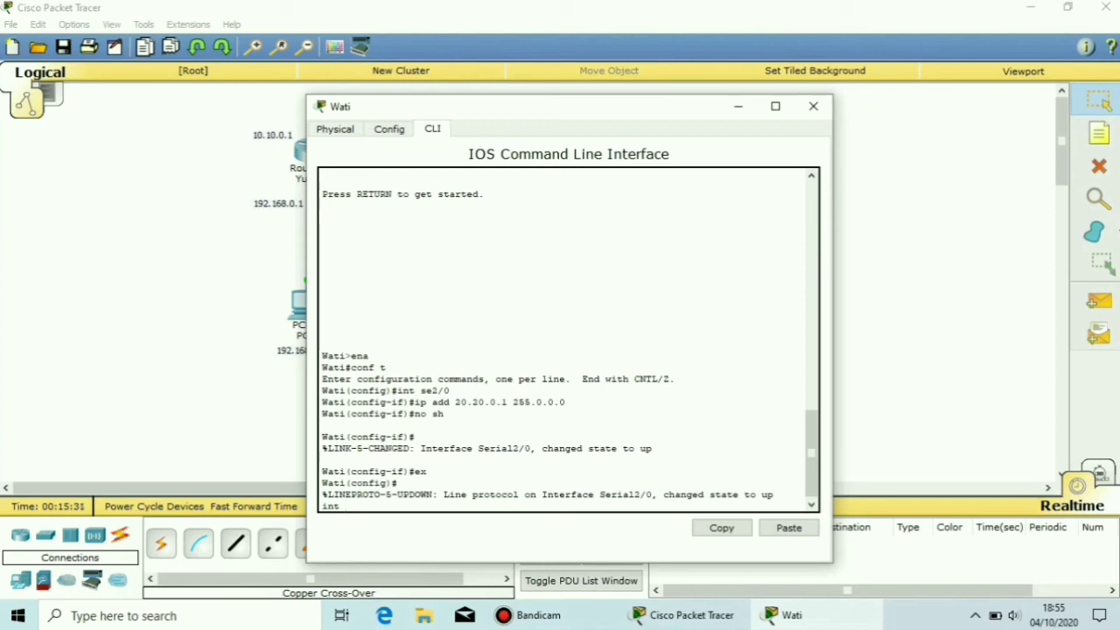
{"action": "key", "text": "BackSpace"}
{"action": "key", "text": "BackSpace"}
{"action": "key", "text": "Return"}
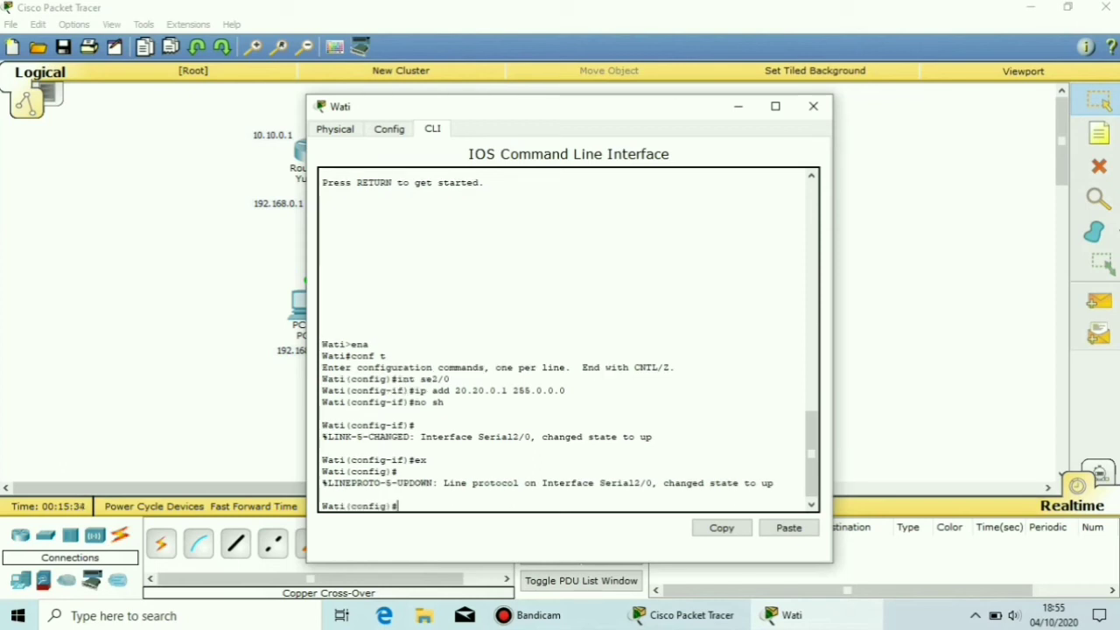
{"action": "type", "text": "int fa0/0"}
{"action": "key", "text": "Return"}
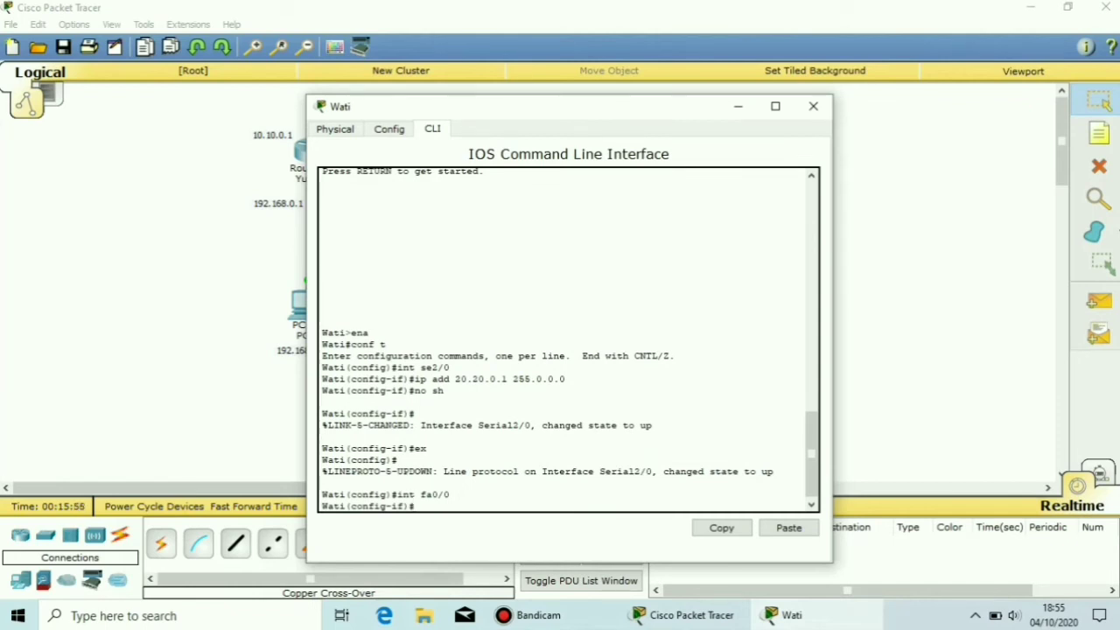
{"action": "type", "text": "ip add 192.16"}
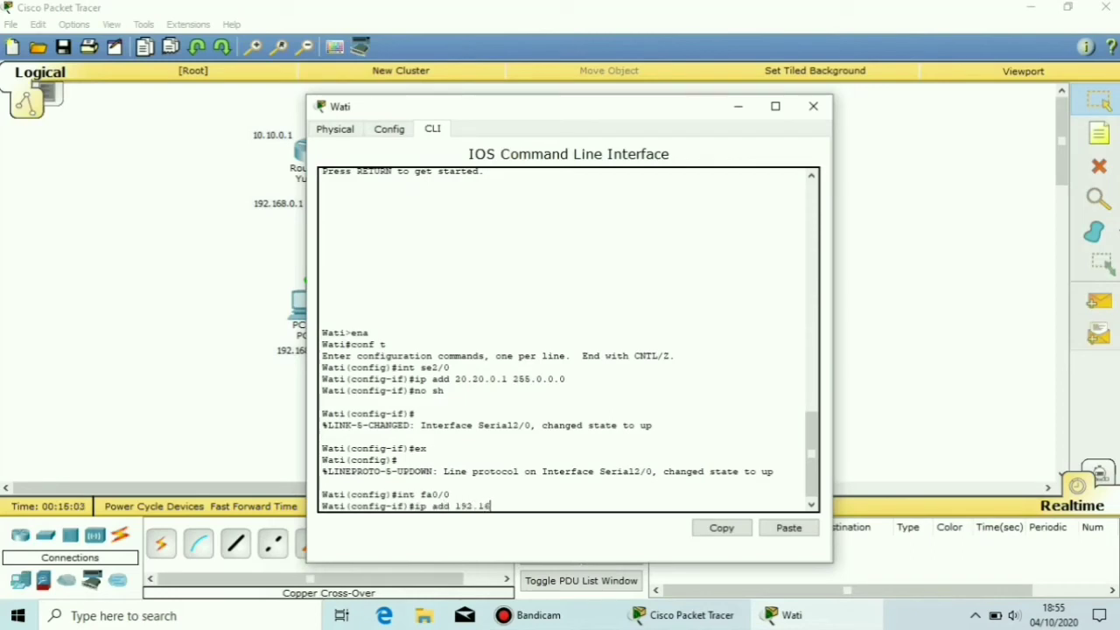
{"action": "type", "text": "8.10.1 255.255"}
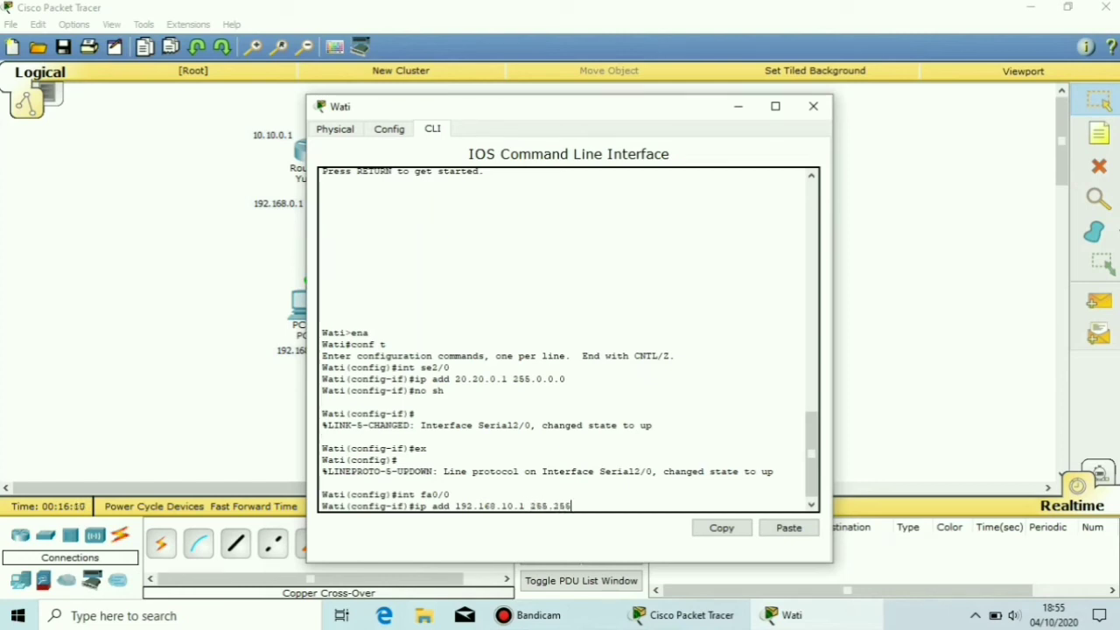
{"action": "type", "text": ".255.0"}
{"action": "key", "text": "Return"}
{"action": "type", "text": "no"}
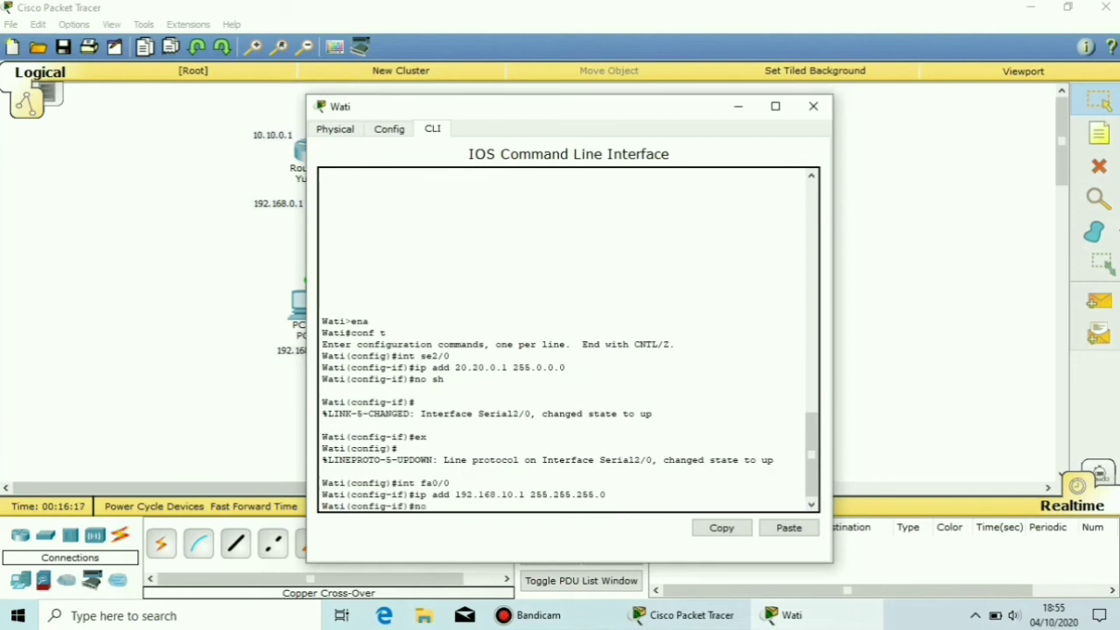
{"action": "type", "text": " sh"}
{"action": "key", "text": "Return"}
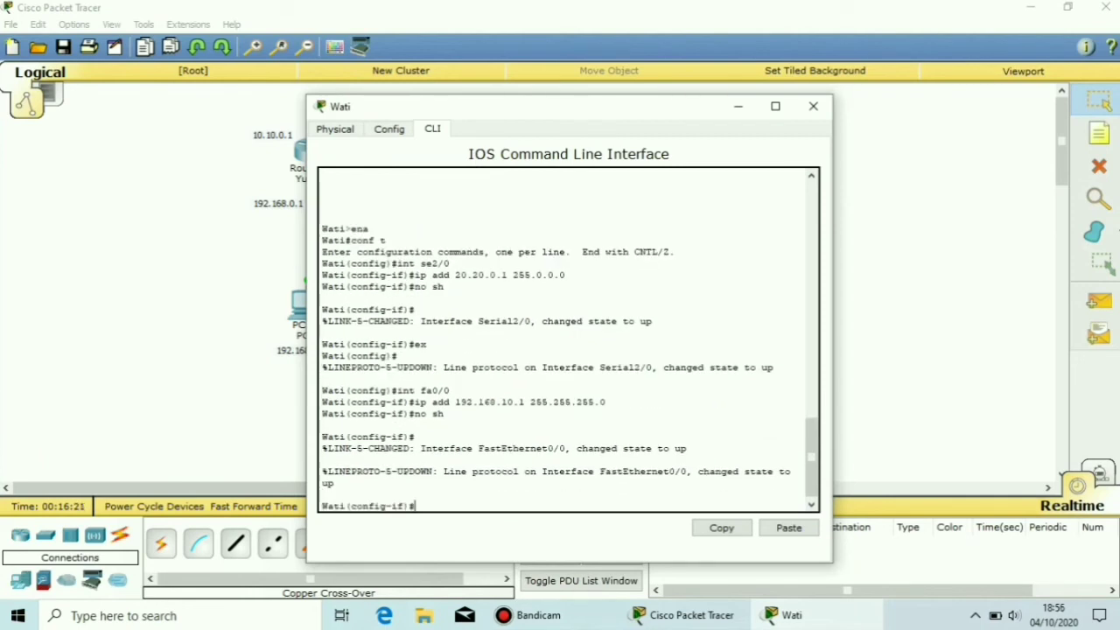
{"action": "left_click", "coordinate": [813, 105]}
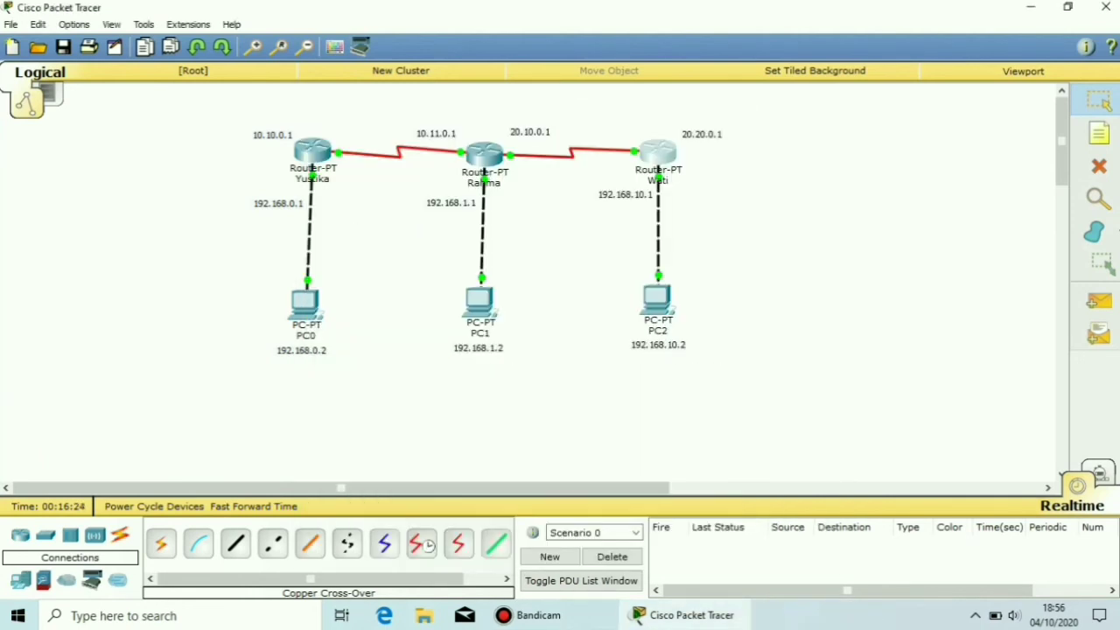
Ping 192.168.10.1 from PC2's Command Prompt and close the PC2 window
{"action": "mouse_move", "coordinate": [658, 162]}
{"action": "left_click", "coordinate": [657, 302]}
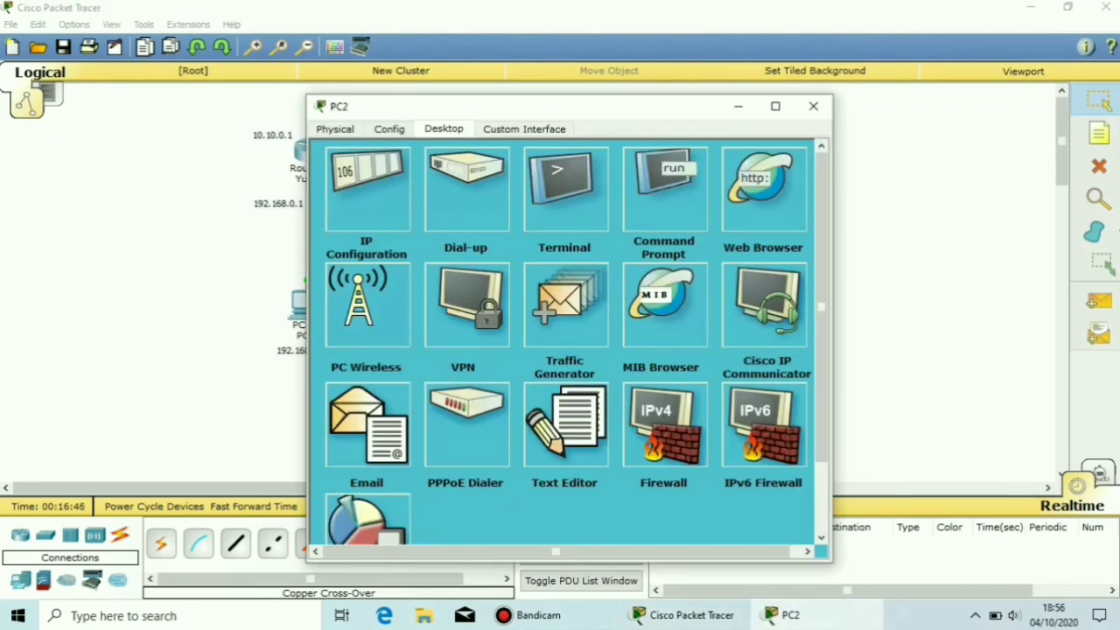
{"action": "left_click", "coordinate": [665, 188]}
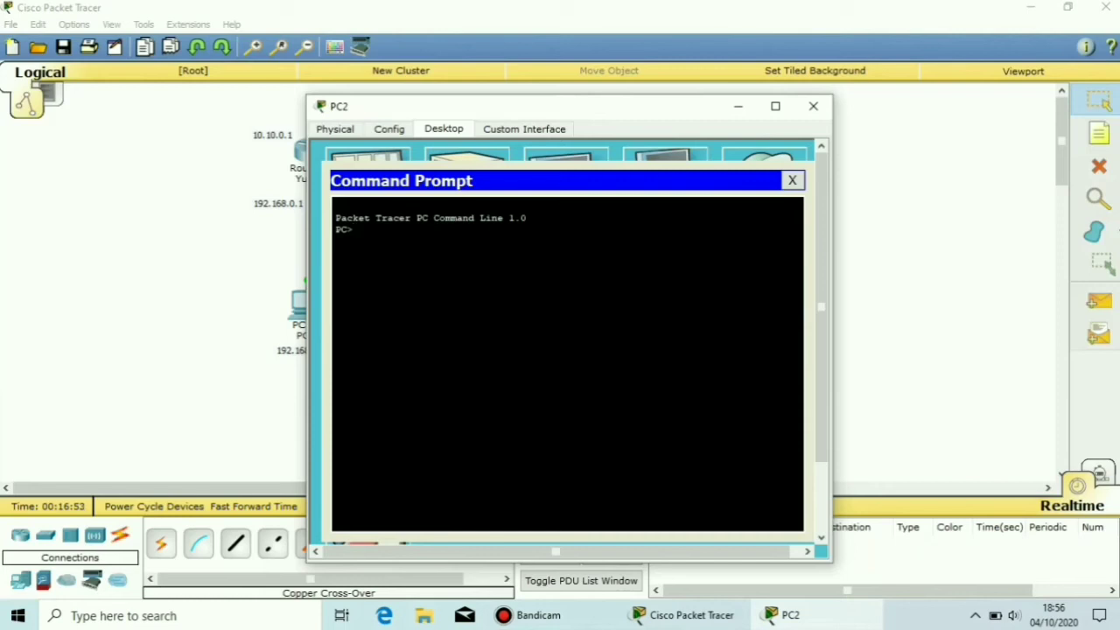
{"action": "type", "text": "i"}
{"action": "type", "text": "ping 1"}
{"action": "type", "text": "92.168"}
{"action": "type", "text": ".10.1"}
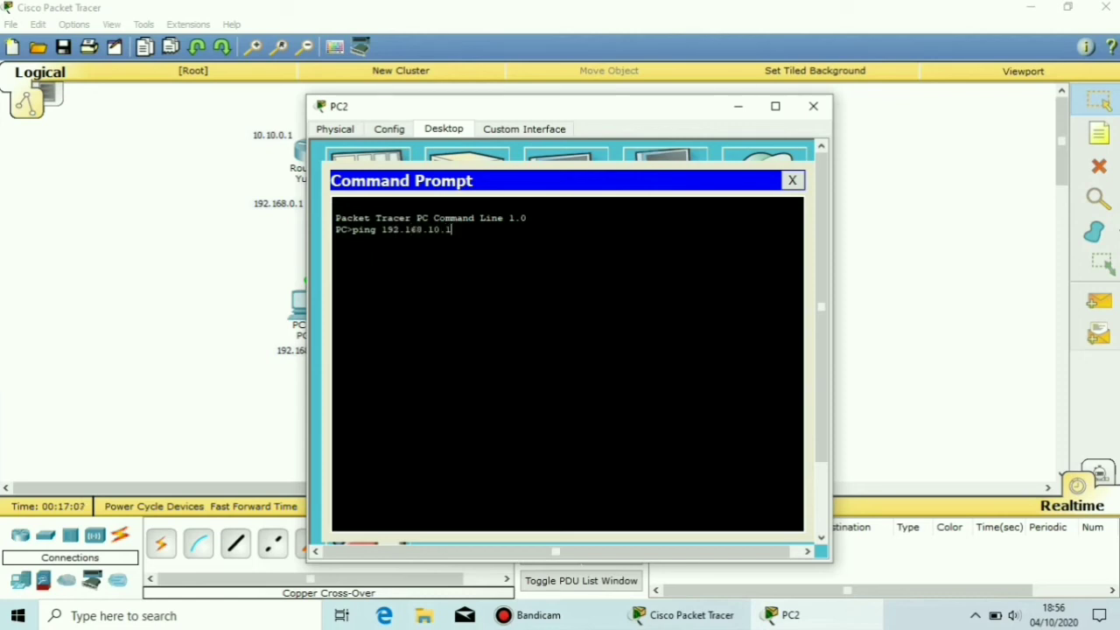
{"action": "key", "text": "Return"}
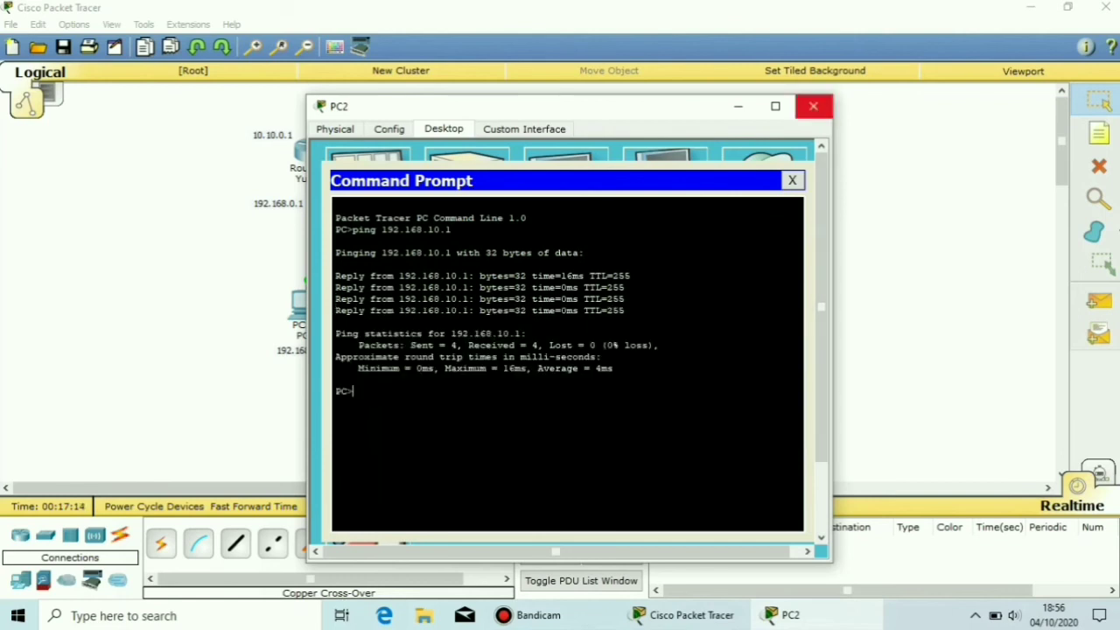
{"action": "left_click", "coordinate": [814, 106]}
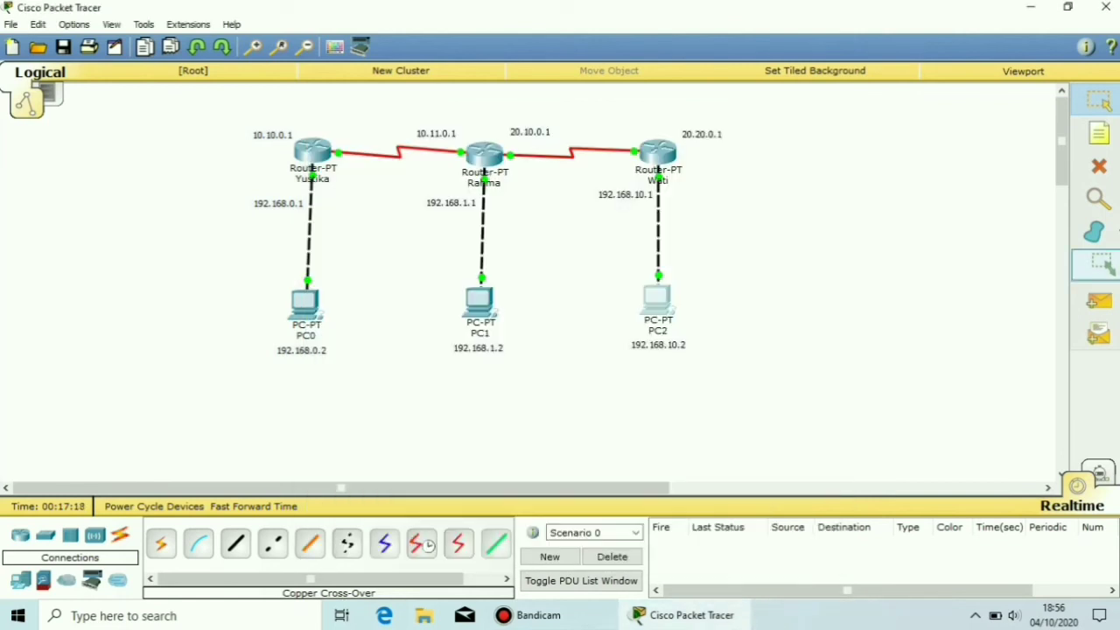
Test each PC's link with a simple PDU from PC2, PC1 and PC0 to the router above it, and delete the test scenario
{"action": "left_click", "coordinate": [1099, 300]}
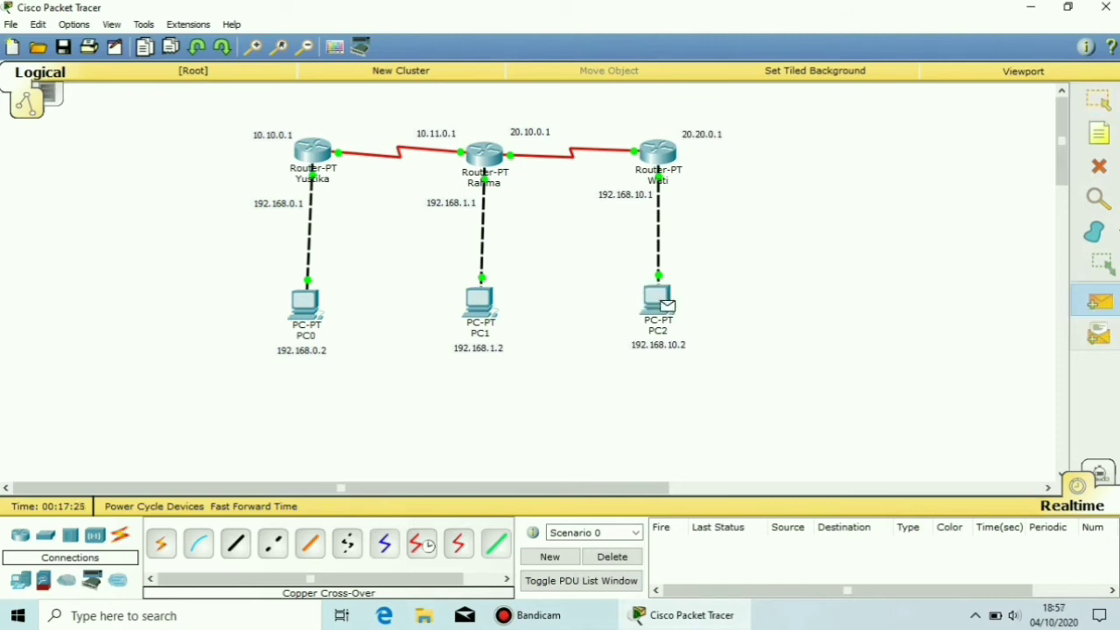
{"action": "left_click", "coordinate": [658, 153]}
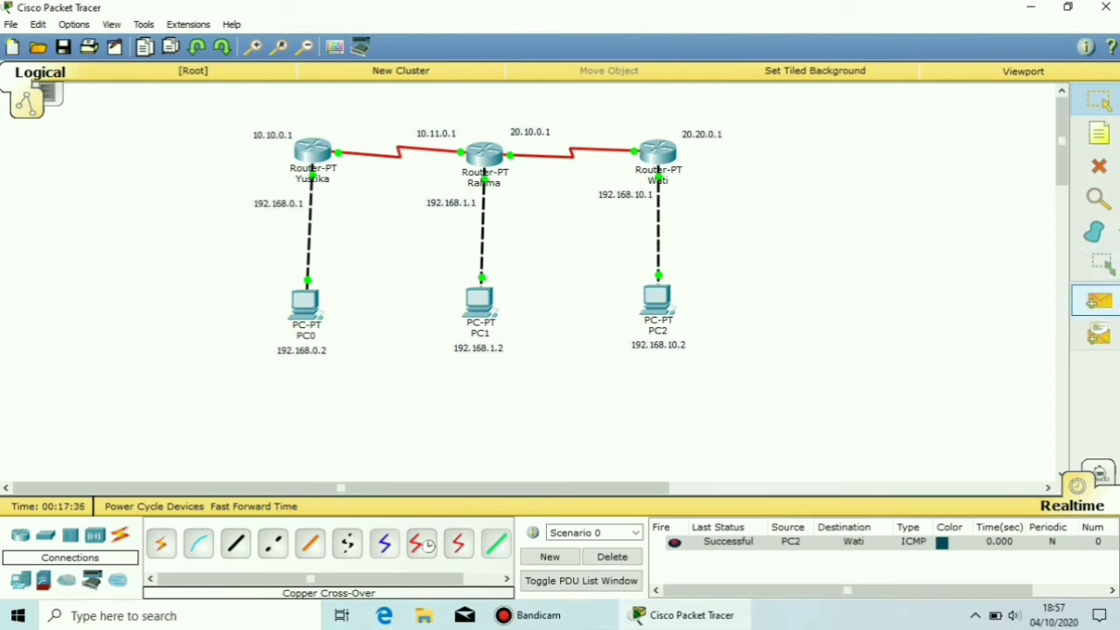
{"action": "left_click", "coordinate": [1100, 300]}
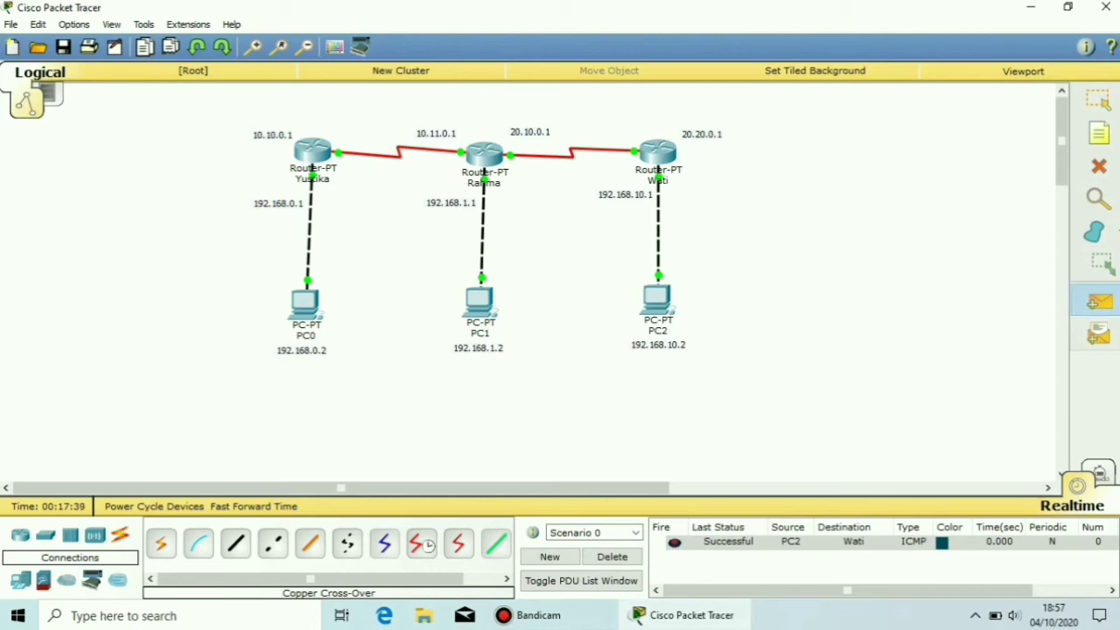
{"action": "left_click", "coordinate": [481, 303]}
{"action": "left_click", "coordinate": [484, 156]}
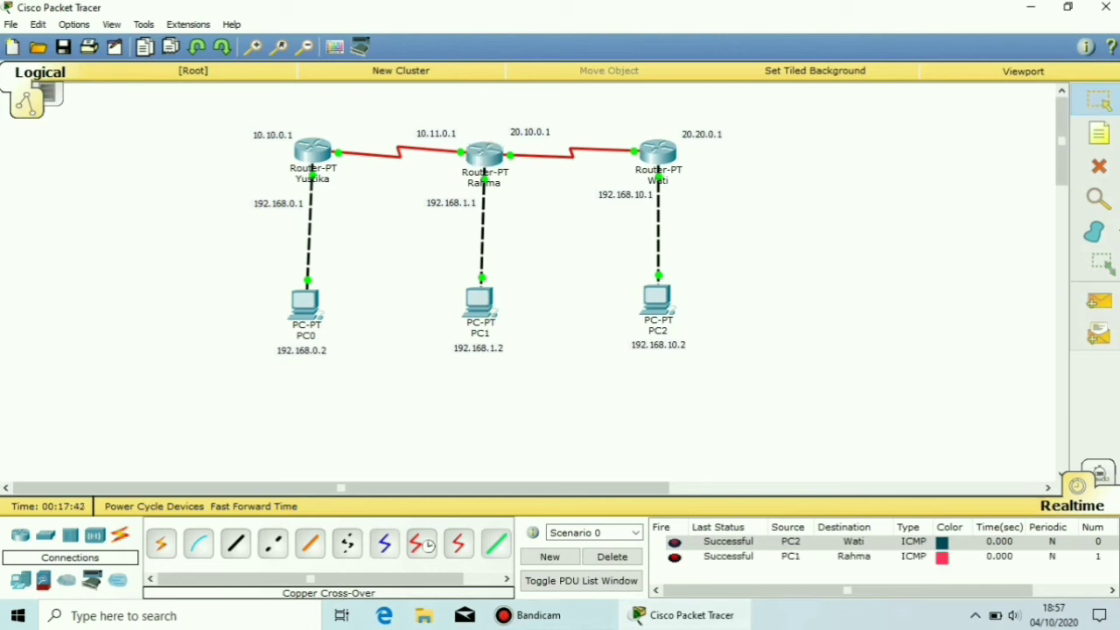
{"action": "left_click", "coordinate": [1099, 300]}
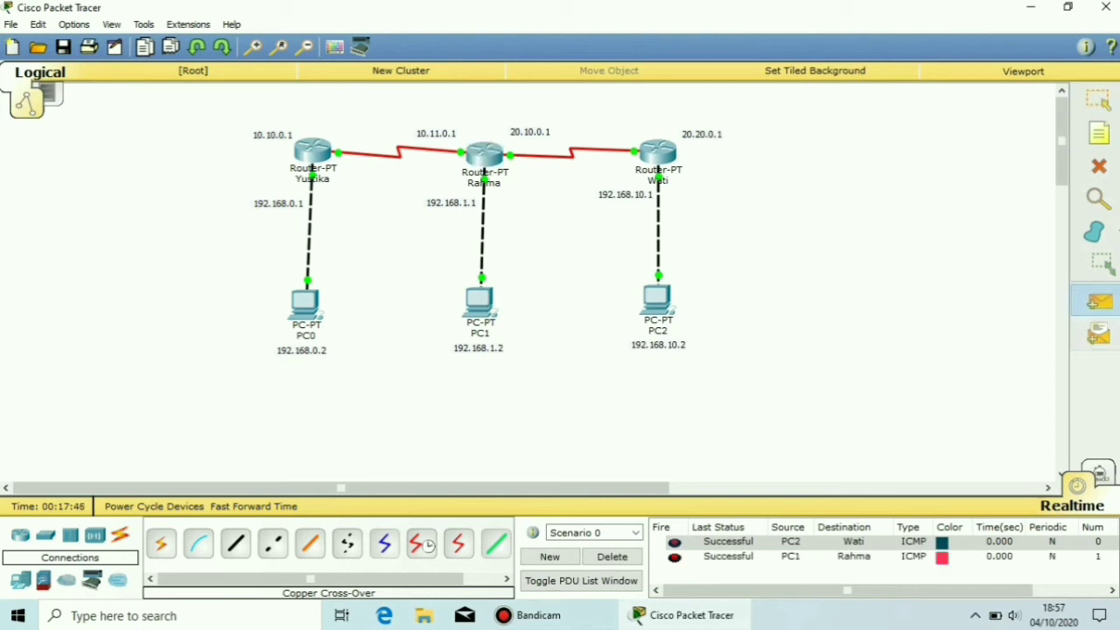
{"action": "left_click", "coordinate": [308, 306]}
{"action": "left_click", "coordinate": [313, 151]}
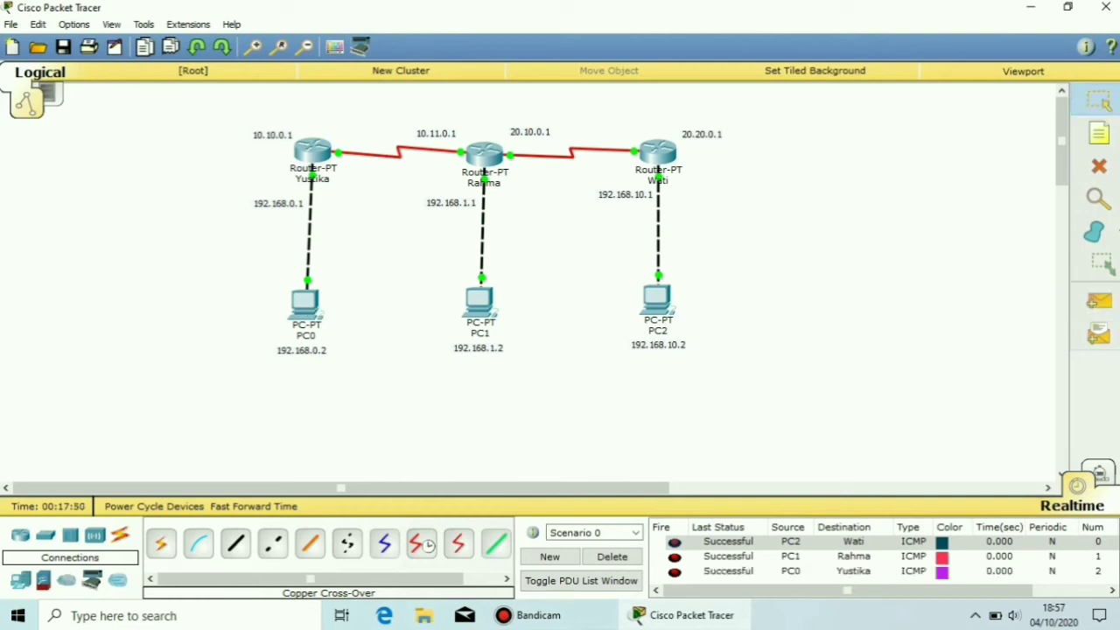
{"action": "left_click", "coordinate": [612, 557]}
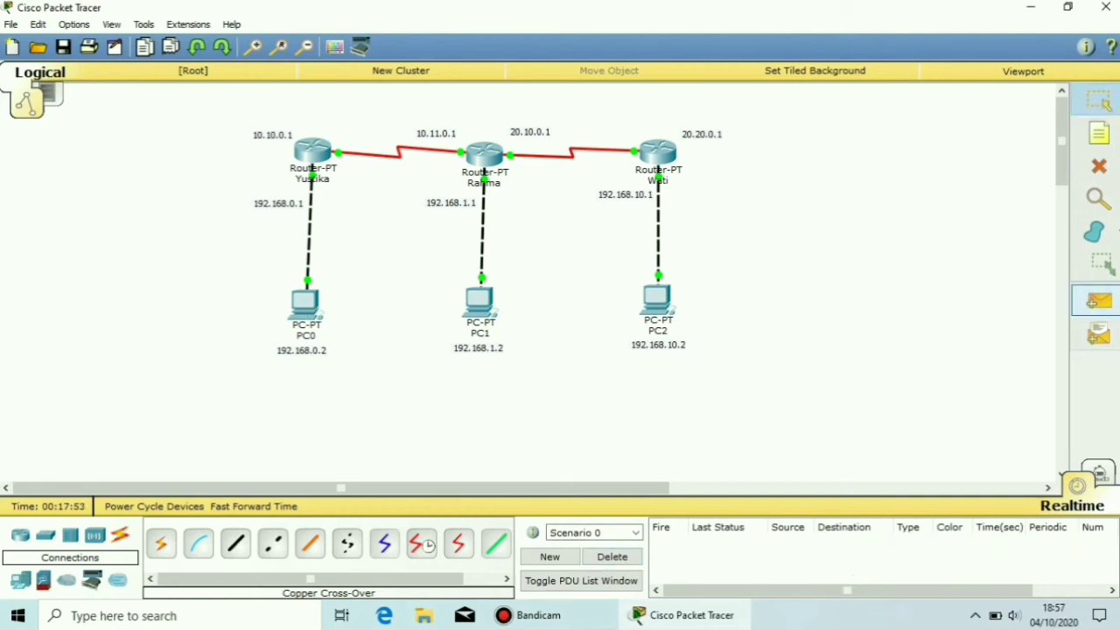
Test simple PDUs from the router above PC0 to the routers above PC1 and PC2, and delete the test scenario
{"action": "left_click", "coordinate": [1099, 301]}
{"action": "left_click", "coordinate": [320, 155]}
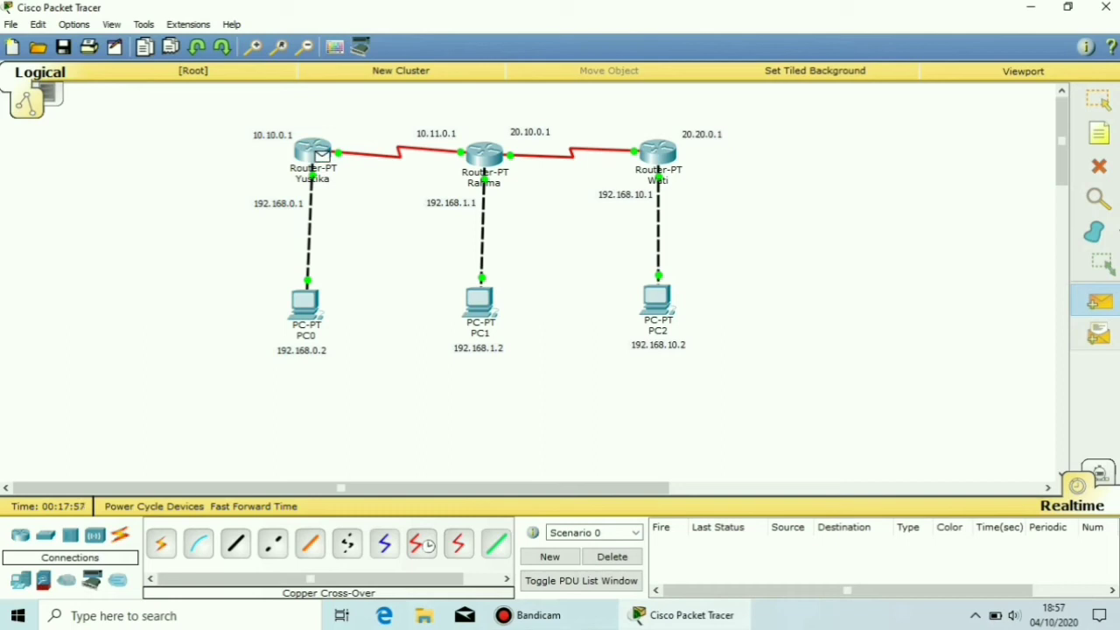
{"action": "left_click", "coordinate": [484, 155]}
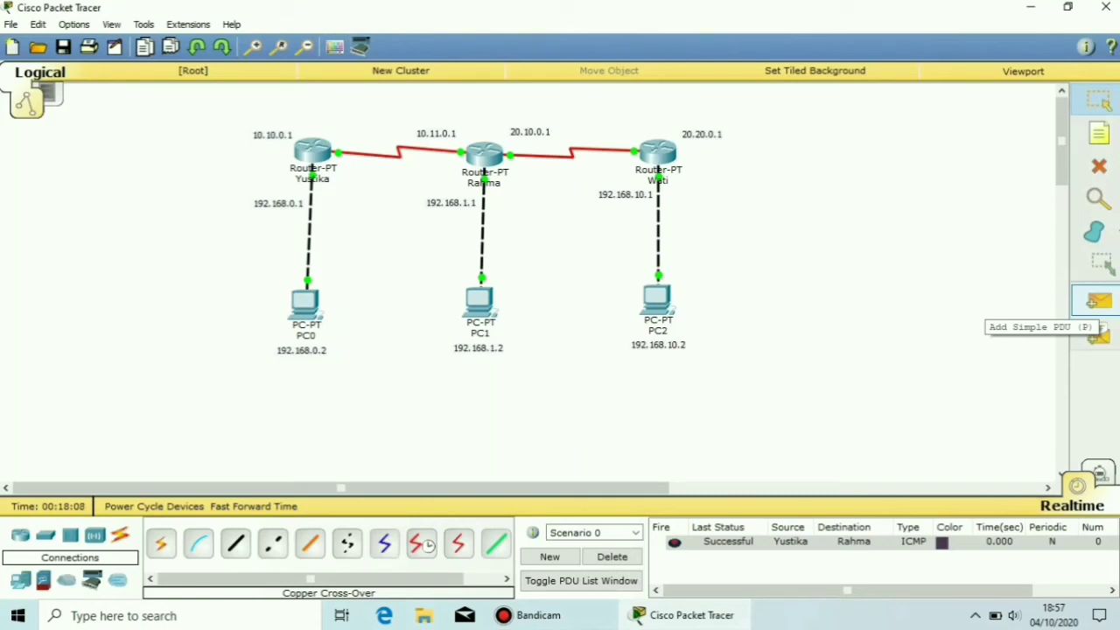
{"action": "left_click", "coordinate": [1094, 302]}
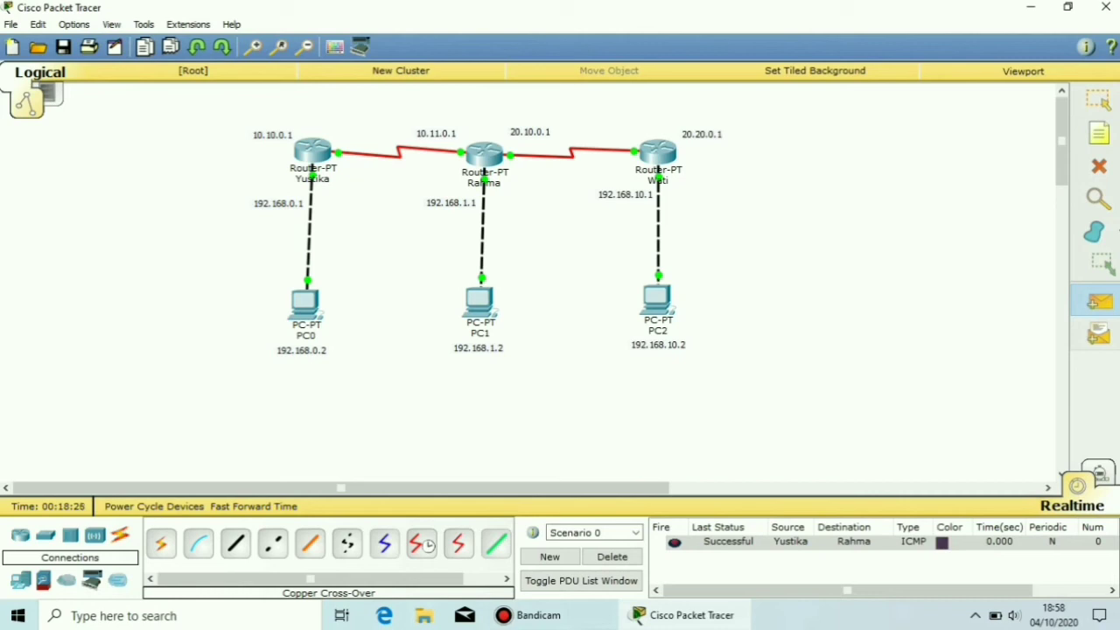
{"action": "mouse_move", "coordinate": [310, 171]}
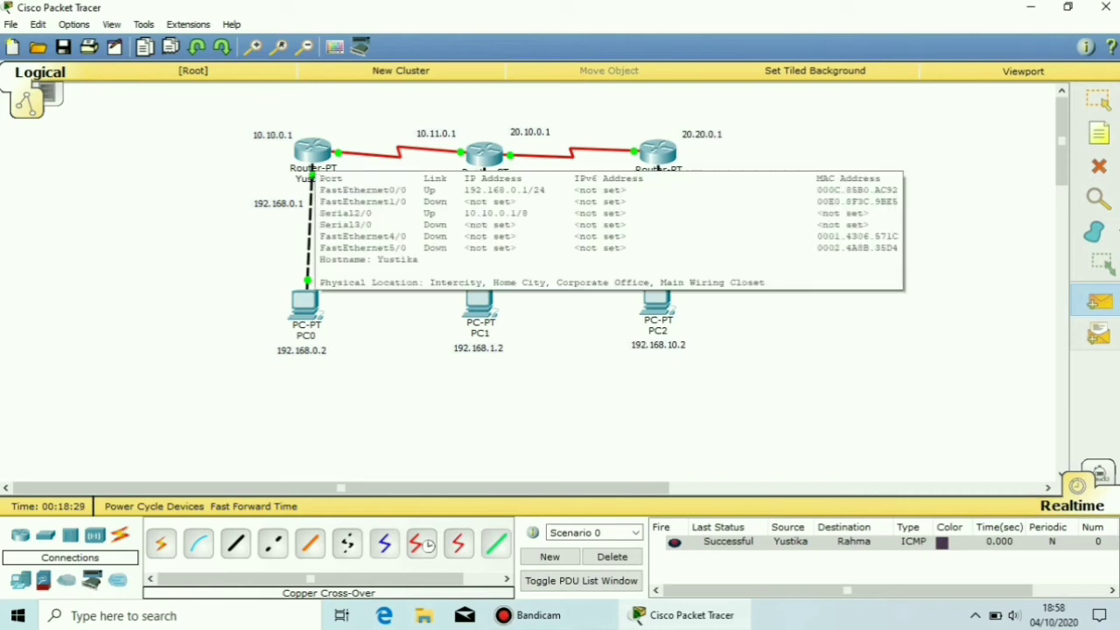
{"action": "left_click", "coordinate": [313, 154]}
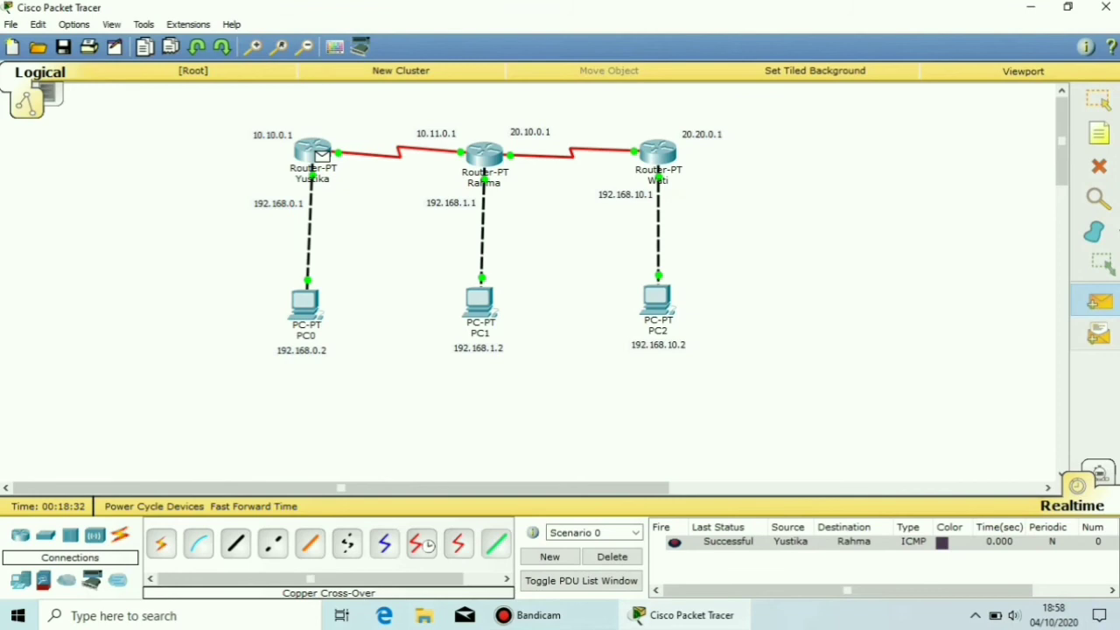
{"action": "left_click", "coordinate": [658, 153]}
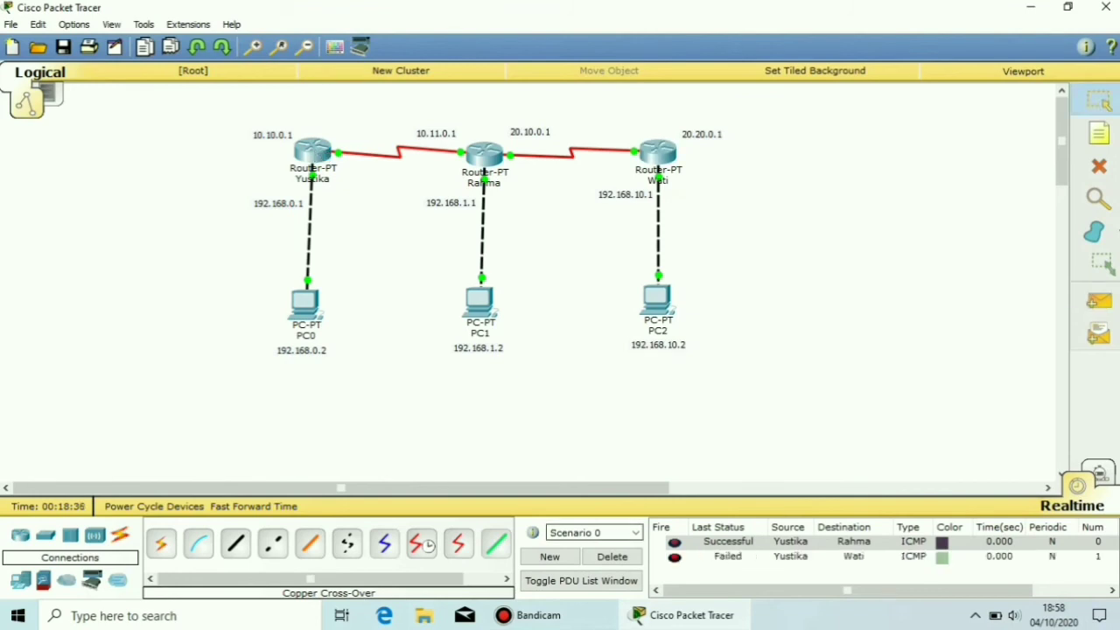
{"action": "left_click", "coordinate": [613, 557]}
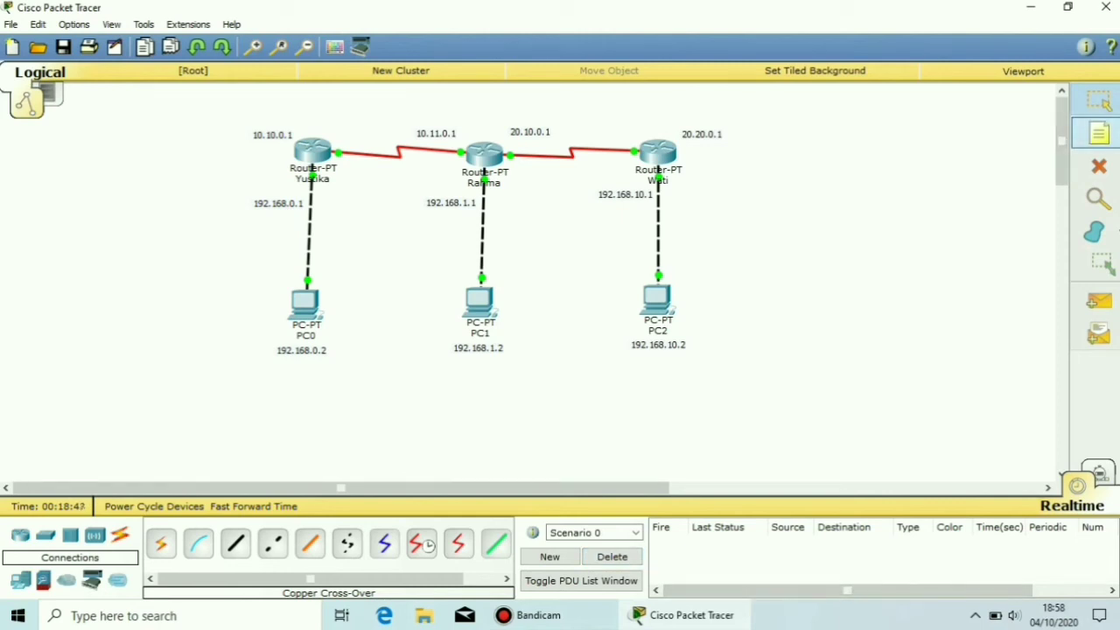
Add a note reading ROUTING DINAMIS above the middle router and centre it over the network
{"action": "left_click", "coordinate": [1100, 133]}
{"action": "left_click", "coordinate": [431, 92]}
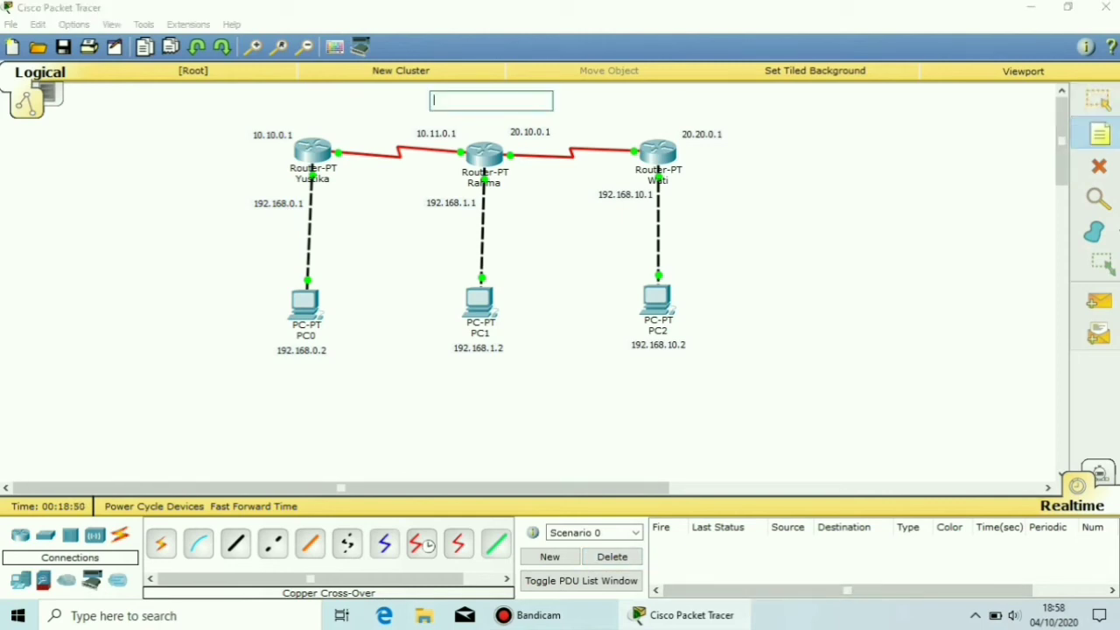
{"action": "type", "text": "ROUTING "}
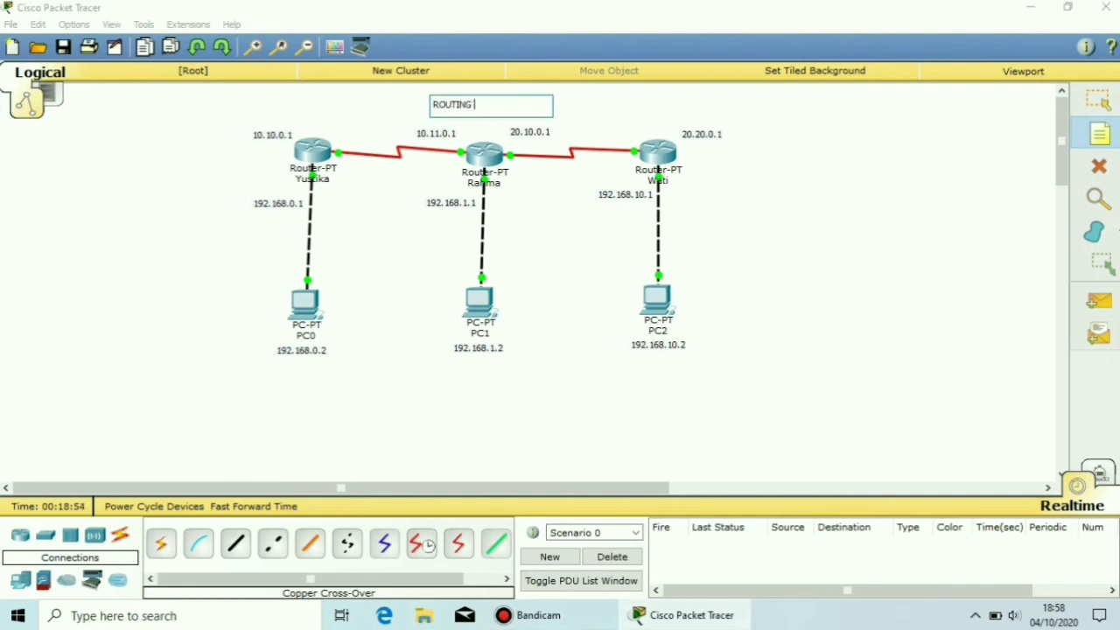
{"action": "type", "text": "DINAMIS"}
{"action": "key", "text": "Escape"}
{"action": "left_click_drag", "start_coordinate": [474, 103], "coordinate": [482, 97]}
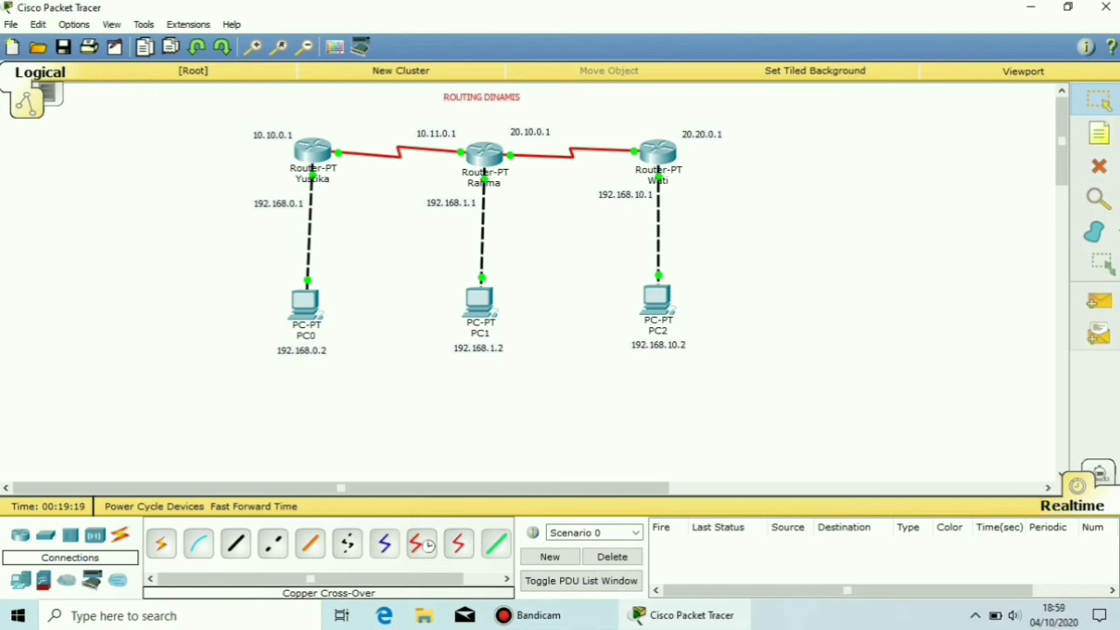
Enter global configuration mode on the router above PC0 and start RIP routing with router rip
{"action": "left_click", "coordinate": [312, 153]}
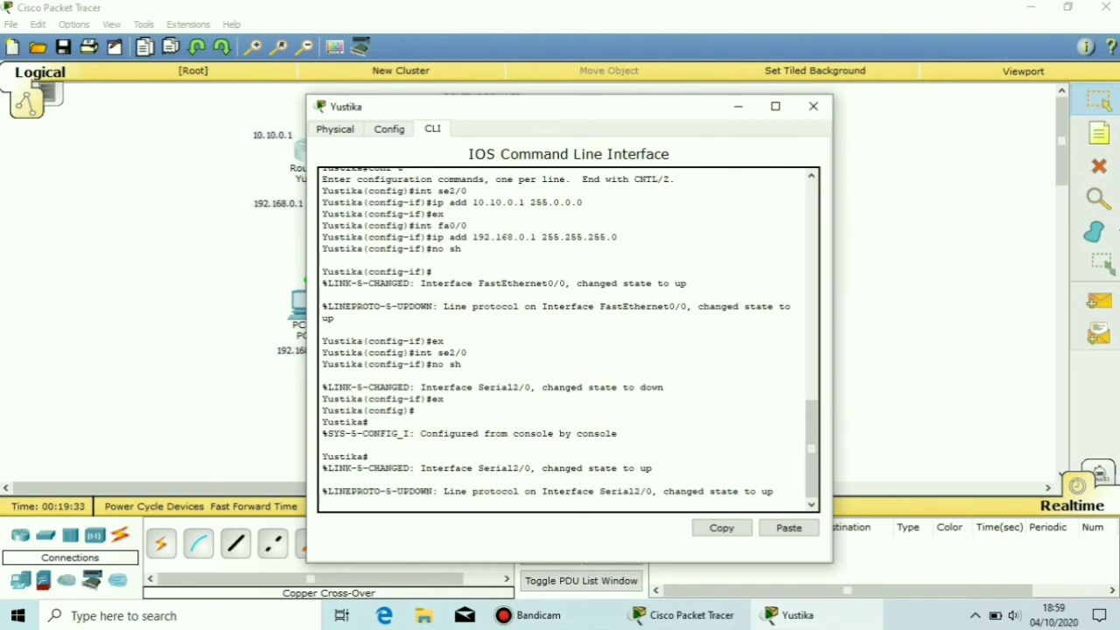
{"action": "key", "text": "Return"}
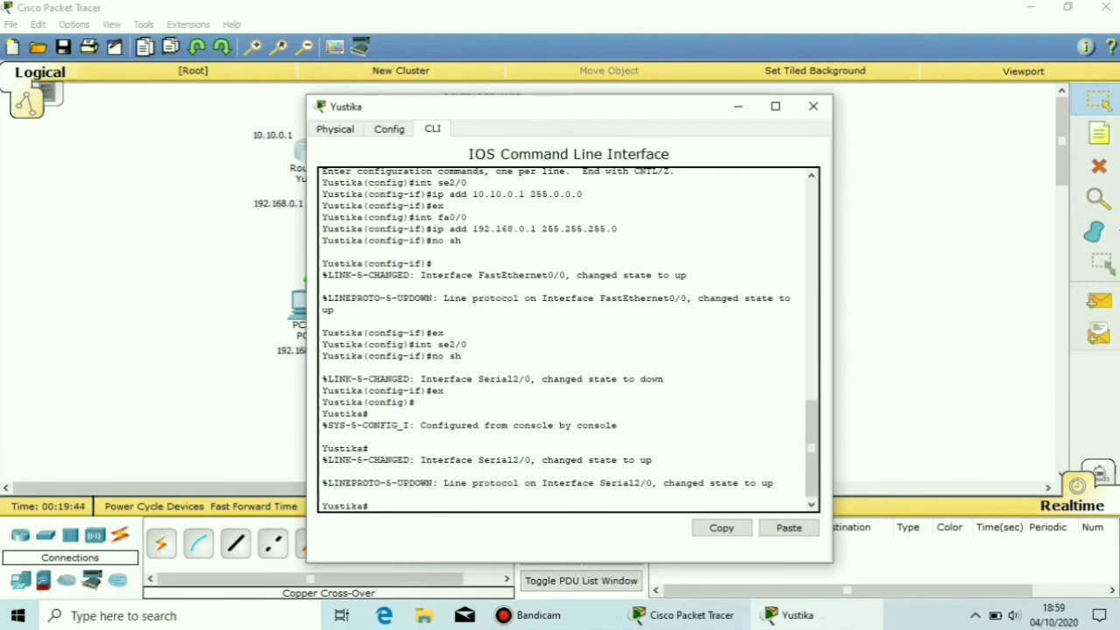
{"action": "type", "text": "conf t"}
{"action": "key", "text": "Return"}
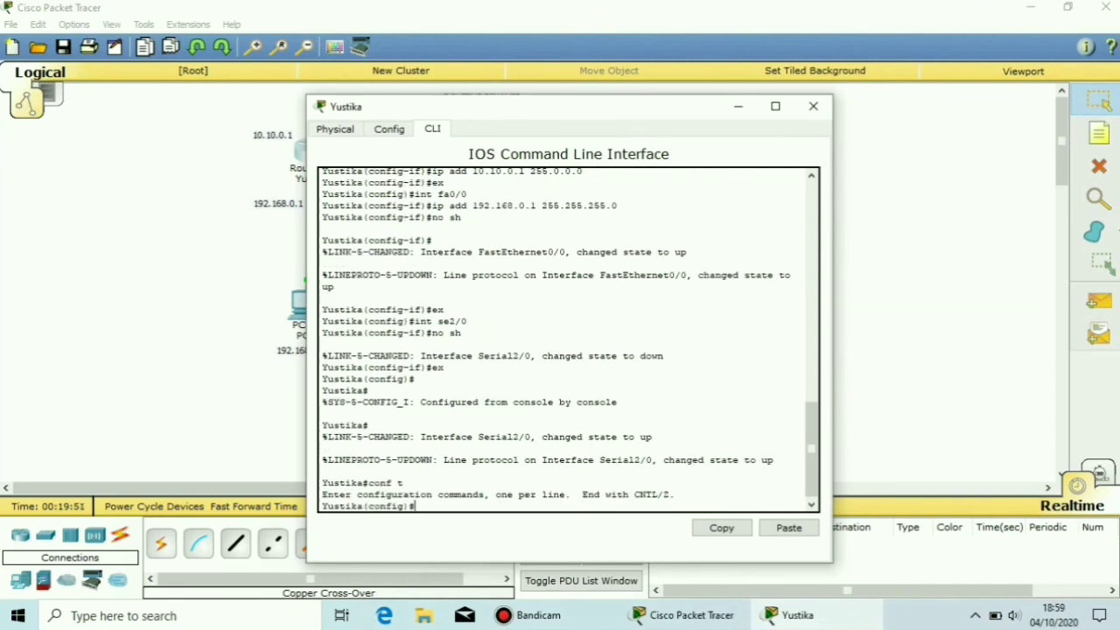
{"action": "type", "text": "routin"}
{"action": "key", "text": "BackSpace"}
{"action": "key", "text": "BackSpace"}
{"action": "key", "text": "BackSpace"}
{"action": "key", "text": "BackSpace"}
{"action": "type", "text": "er rip"}
{"action": "key", "text": "Return"}
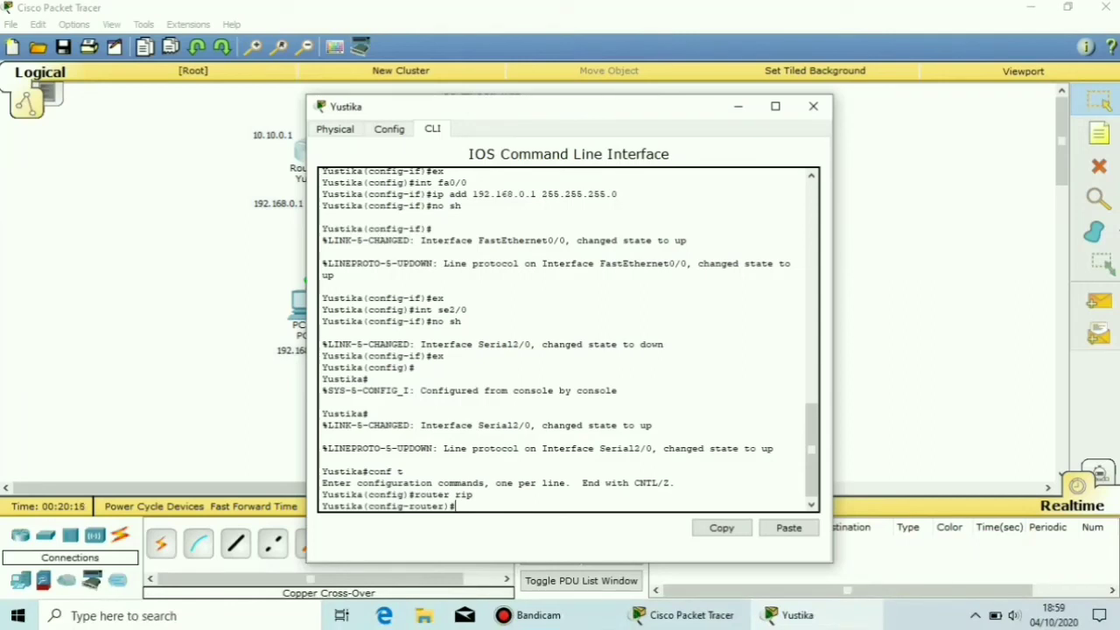
Add networks 10.0.0.0 and 192.168.0.0 to RIP on the router above PC0 and close its window
{"action": "type", "text": "net 10.0.0.0"}
{"action": "key", "text": "Return"}
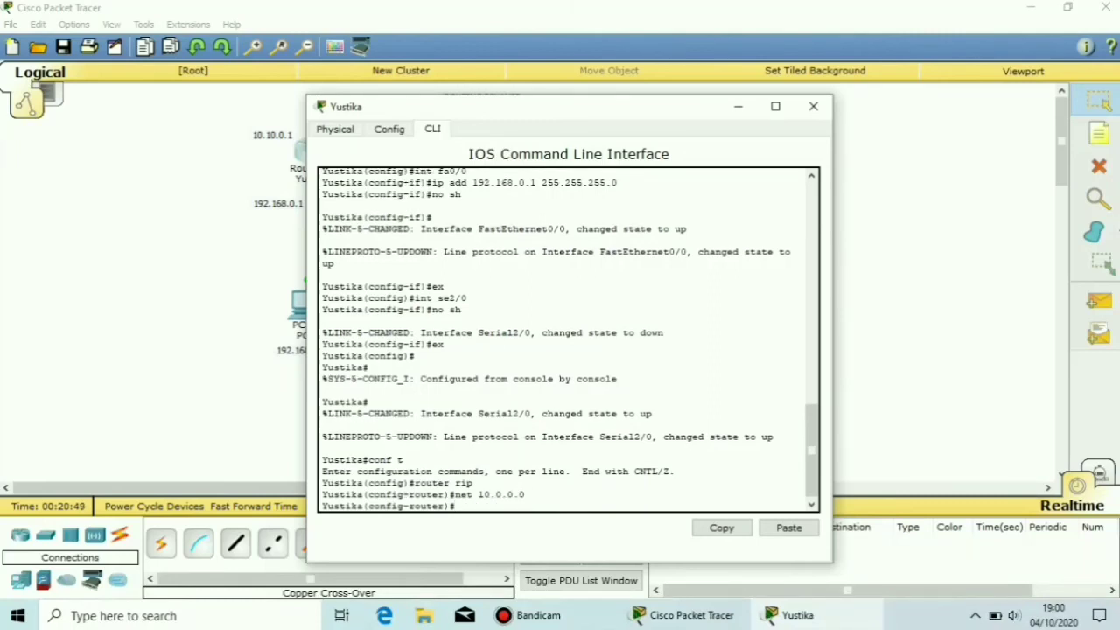
{"action": "type", "text": "net 192.168.0.0"}
{"action": "key", "text": "Return"}
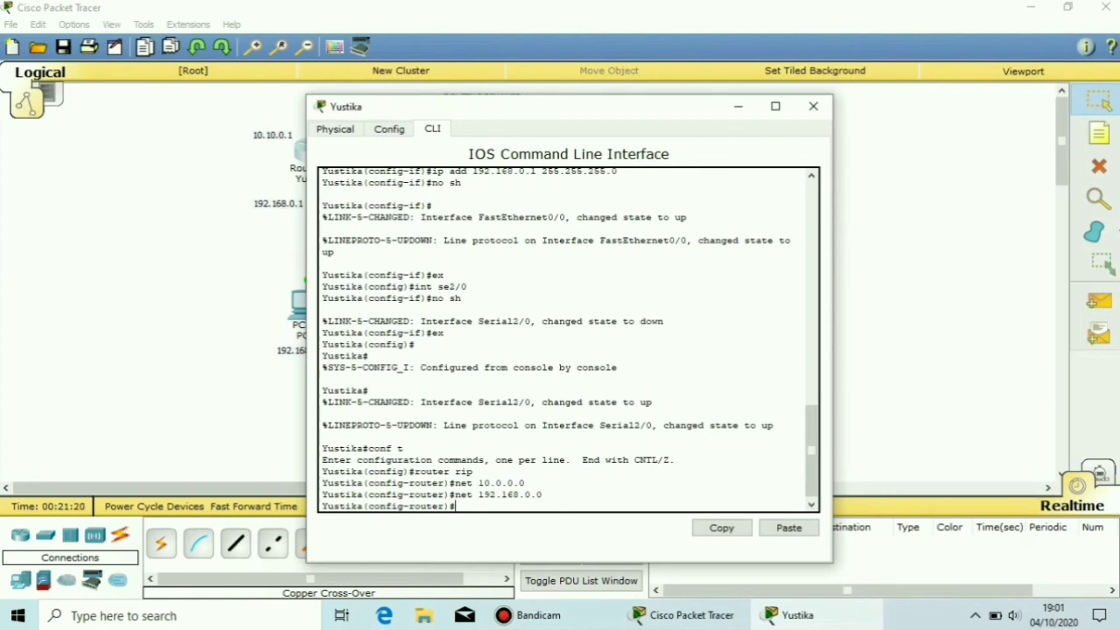
{"action": "left_click", "coordinate": [813, 106]}
Leave interface configuration in the CLI of the router above PC1 and start RIP routing with router rip
{"action": "left_click", "coordinate": [484, 154]}
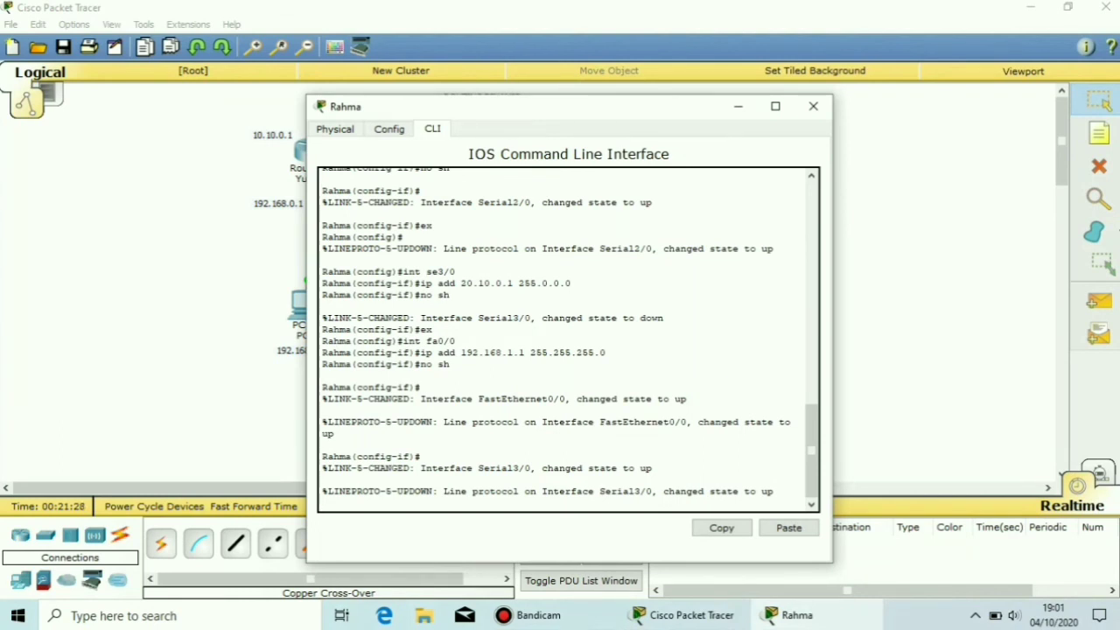
{"action": "key", "text": "Return"}
{"action": "type", "text": "ex"}
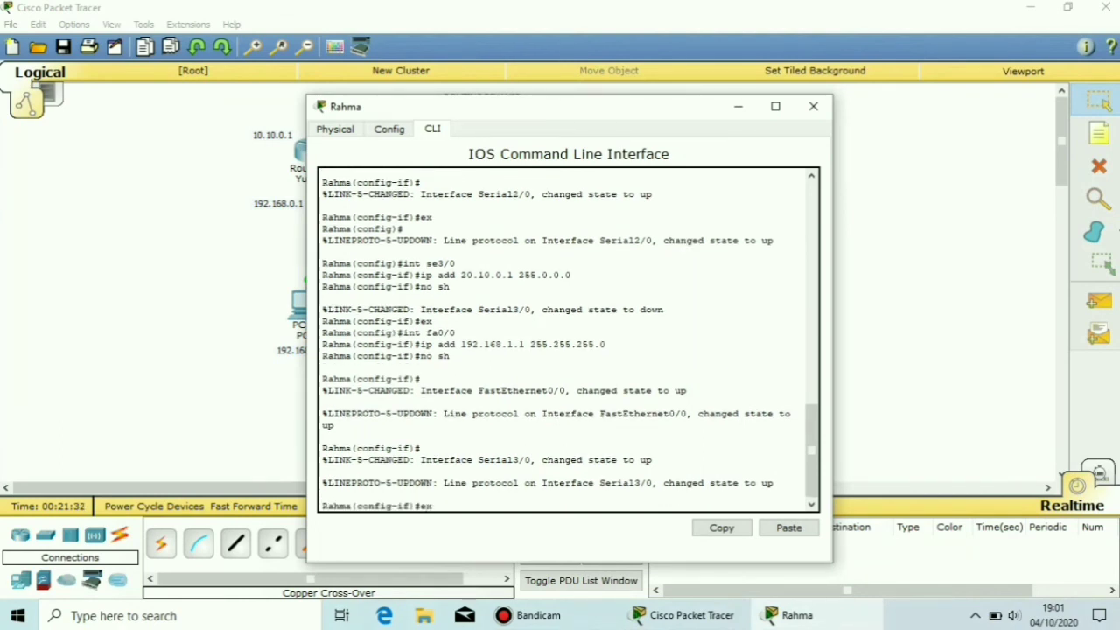
{"action": "key", "text": "Return"}
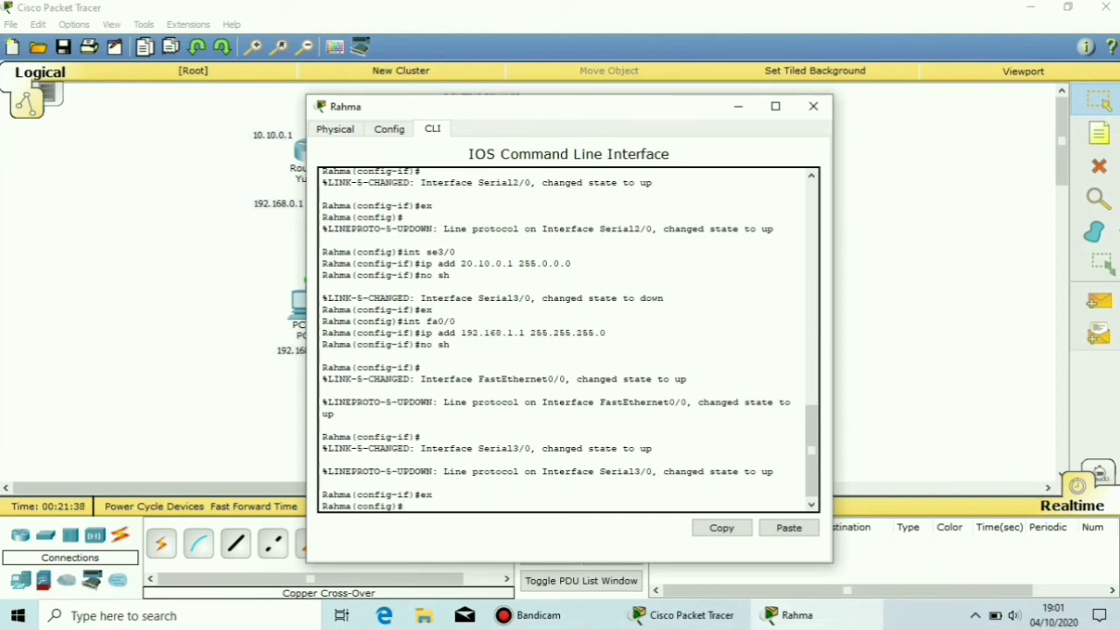
{"action": "type", "text": "router rip"}
{"action": "key", "text": "Return"}
Add networks 10.0.0.0, 20.0.0.0 and 192.168.1.0 to RIP on the router above PC1 and close its window
{"action": "type", "text": "net"}
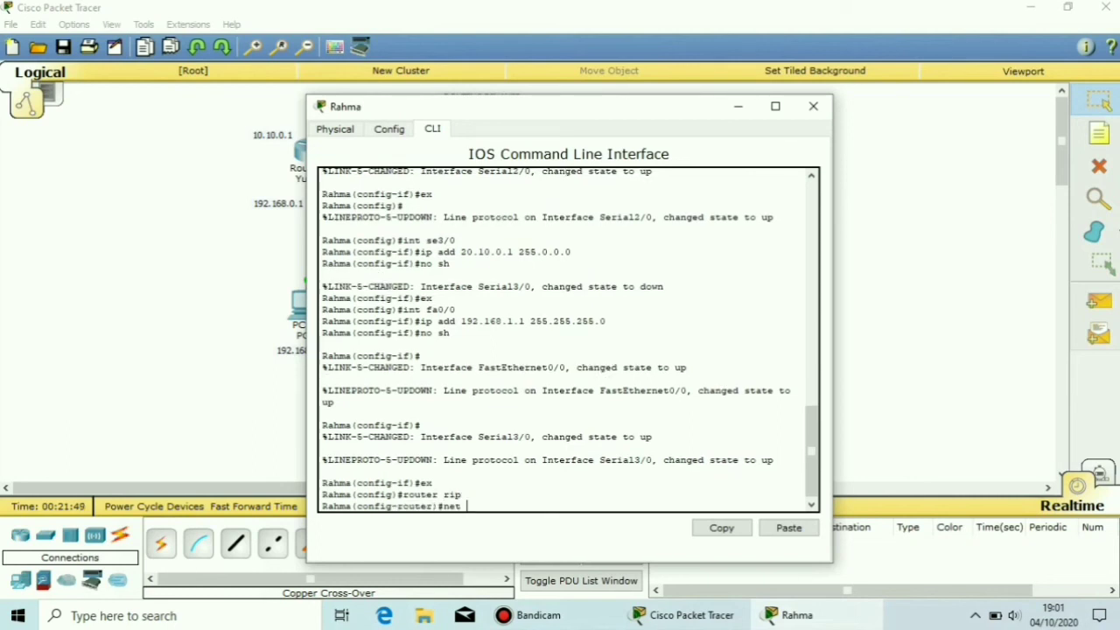
{"action": "type", "text": " 10.0.0.0"}
{"action": "key", "text": "Return"}
{"action": "type", "text": "net 20.0.0.0"}
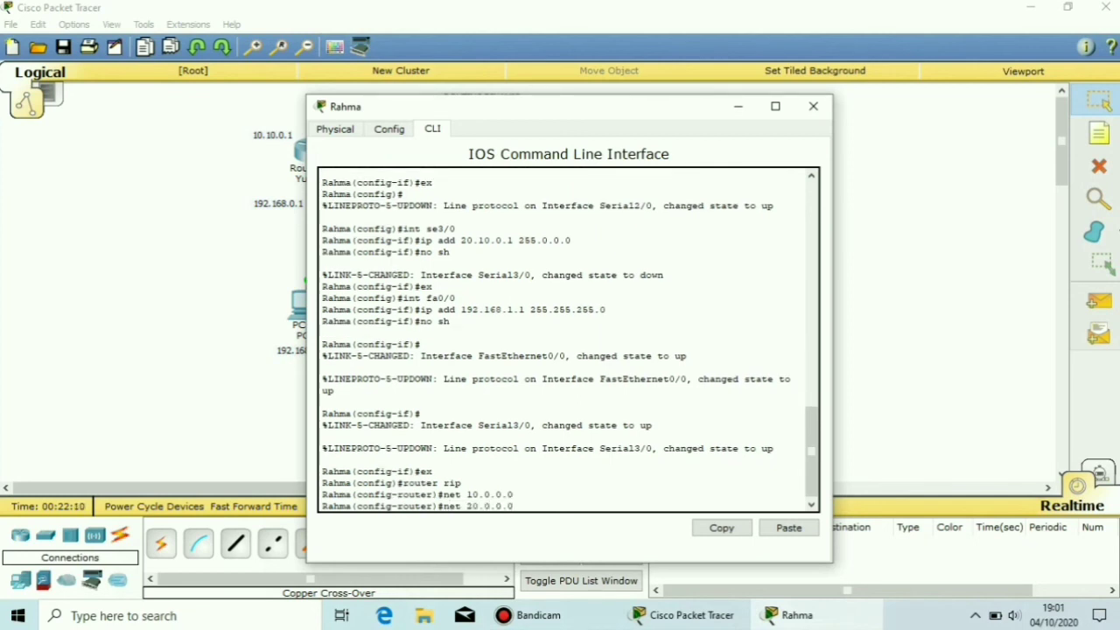
{"action": "key", "text": "Return"}
{"action": "type", "text": "net 192"}
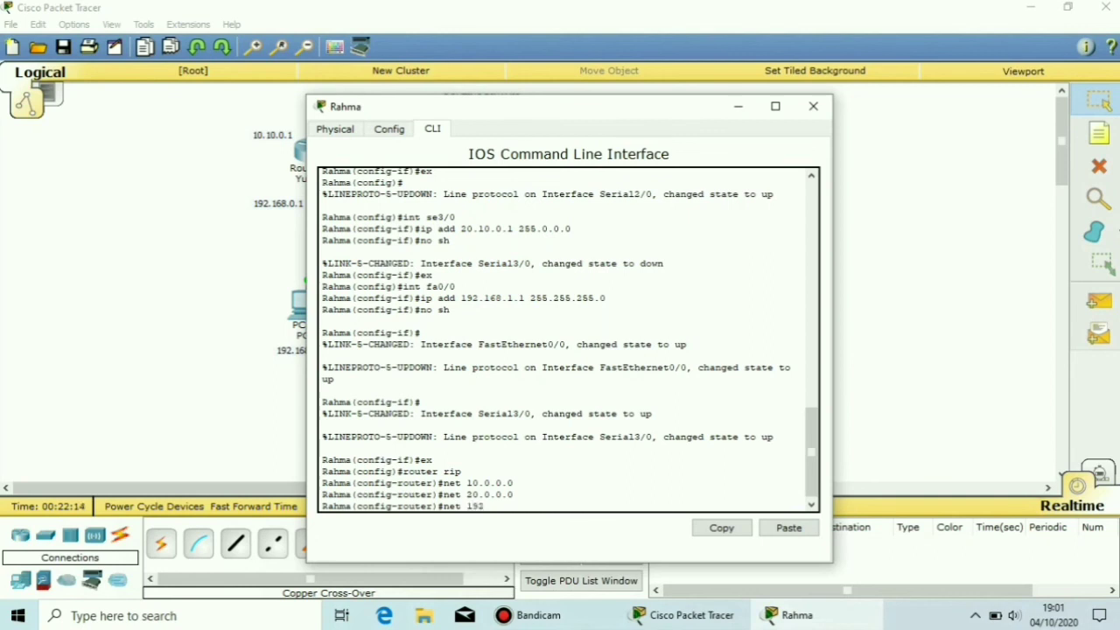
{"action": "type", "text": ".168.1.0"}
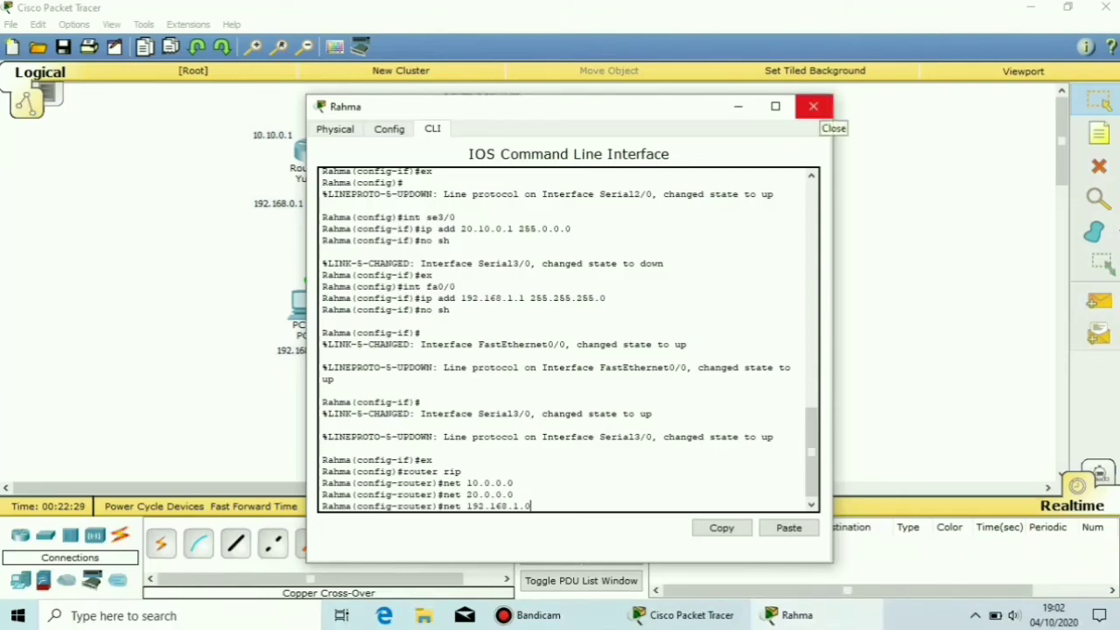
{"action": "key", "text": "Return"}
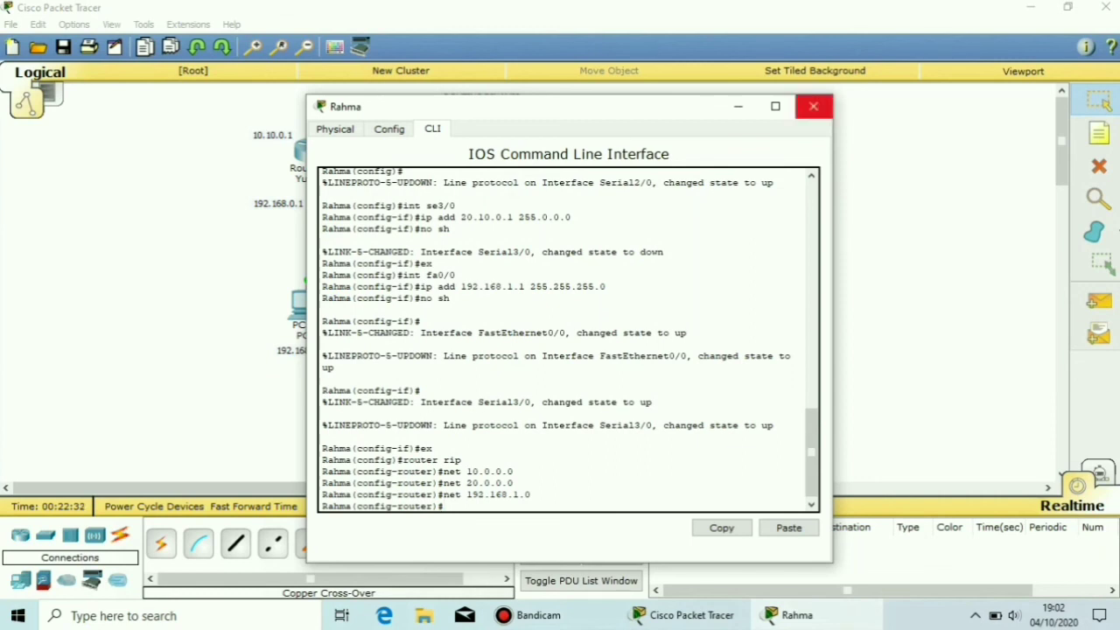
{"action": "left_click", "coordinate": [814, 106]}
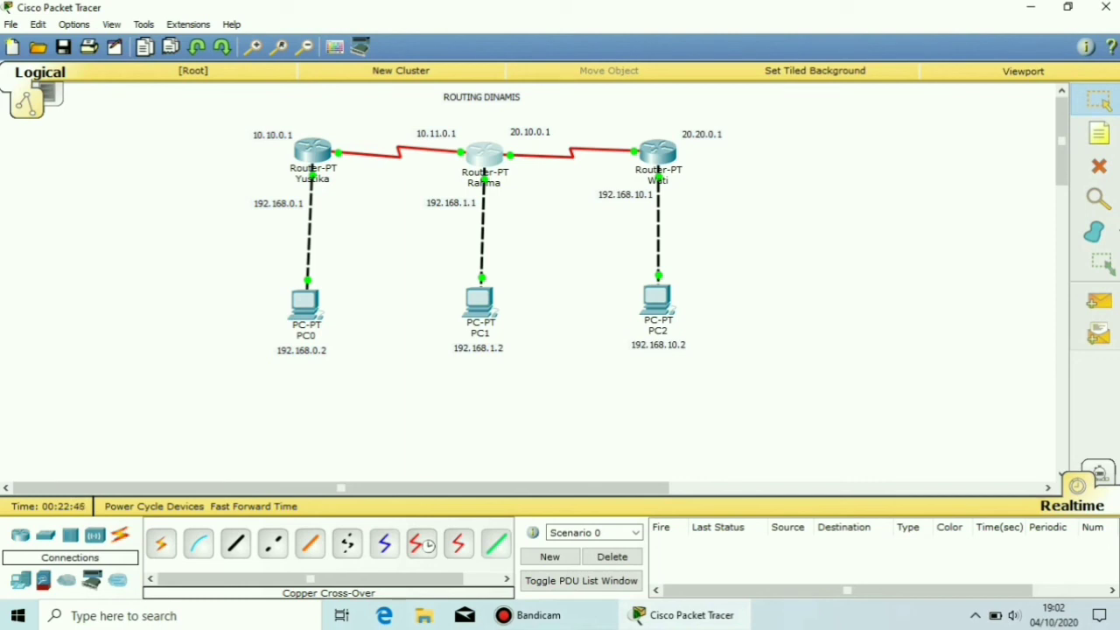
Leave interface configuration in the CLI of the router above PC2 and start RIP routing with router rip
{"action": "left_click", "coordinate": [658, 153]}
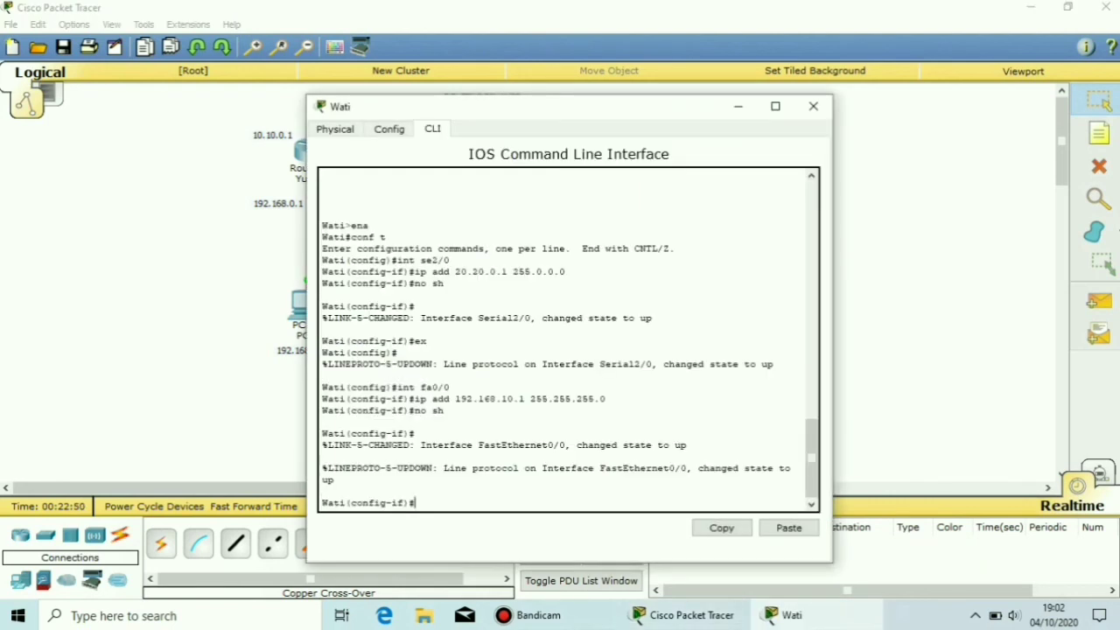
{"action": "type", "text": "ex"}
{"action": "key", "text": "Return"}
{"action": "type", "text": "rouer"}
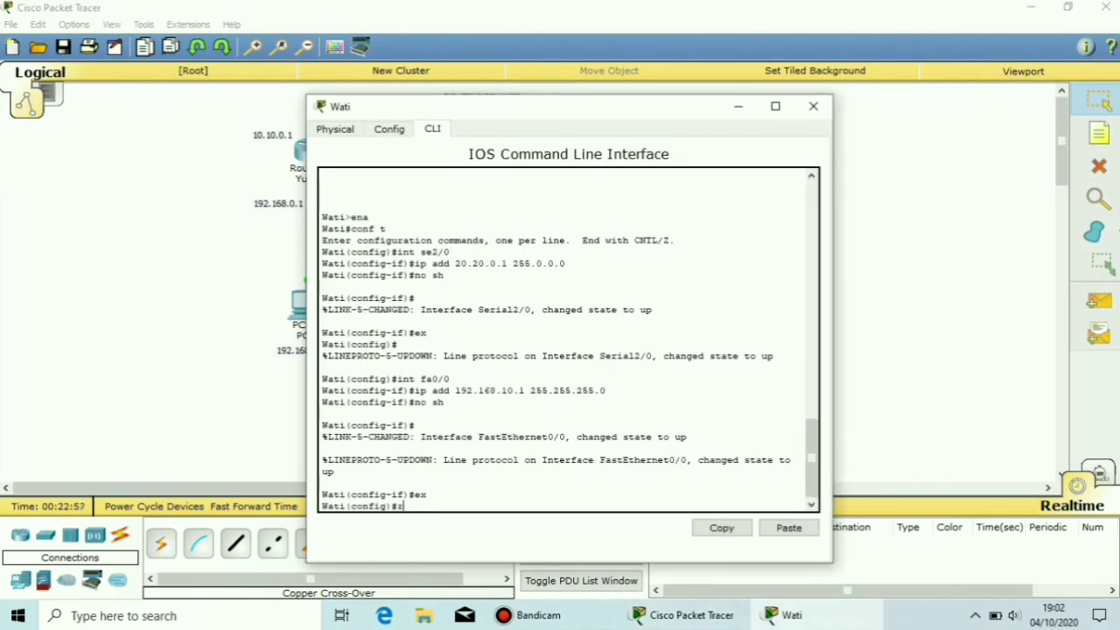
{"action": "key", "text": "BackSpace"}
{"action": "key", "text": "BackSpace"}
{"action": "type", "text": "ter rip"}
{"action": "key", "text": "Return"}
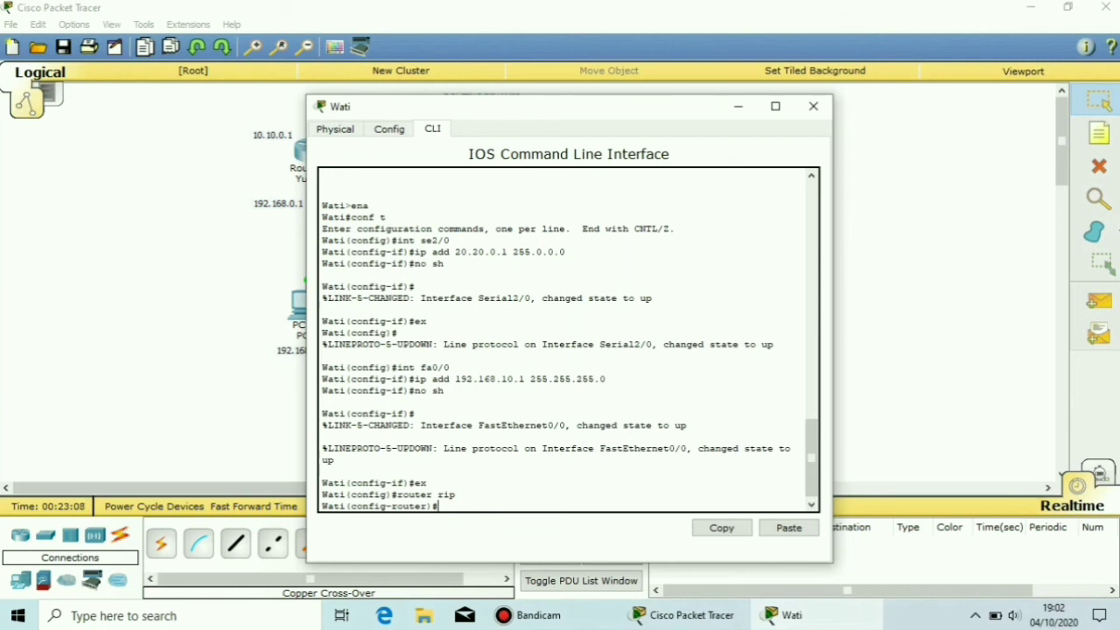
Add networks 20.0.0.0 and 192.168.10.0 to RIP on the router above PC2 and close its window
{"action": "type", "text": "net 20.0.0.0"}
{"action": "key", "text": "Return"}
{"action": "type", "text": "net 192.168.10.0"}
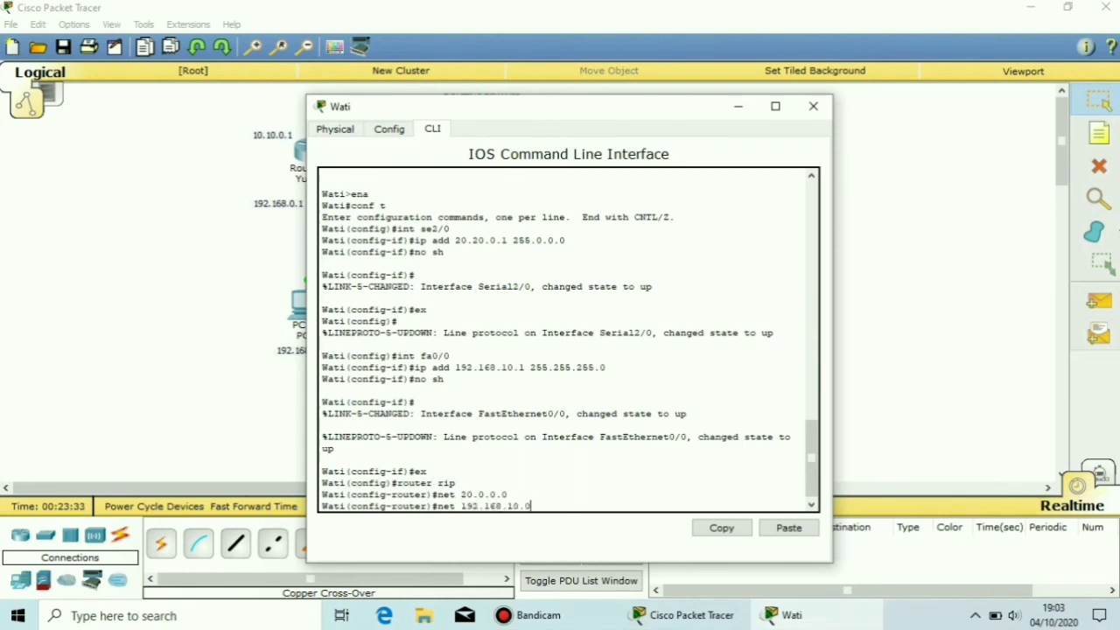
{"action": "key", "text": "Return"}
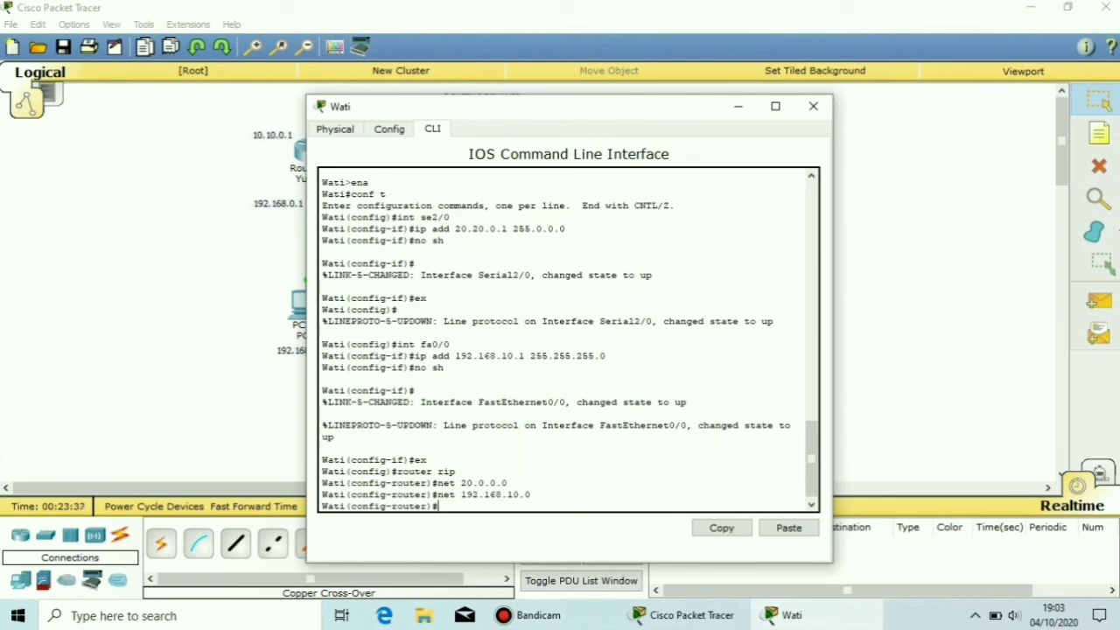
{"action": "left_click", "coordinate": [814, 106]}
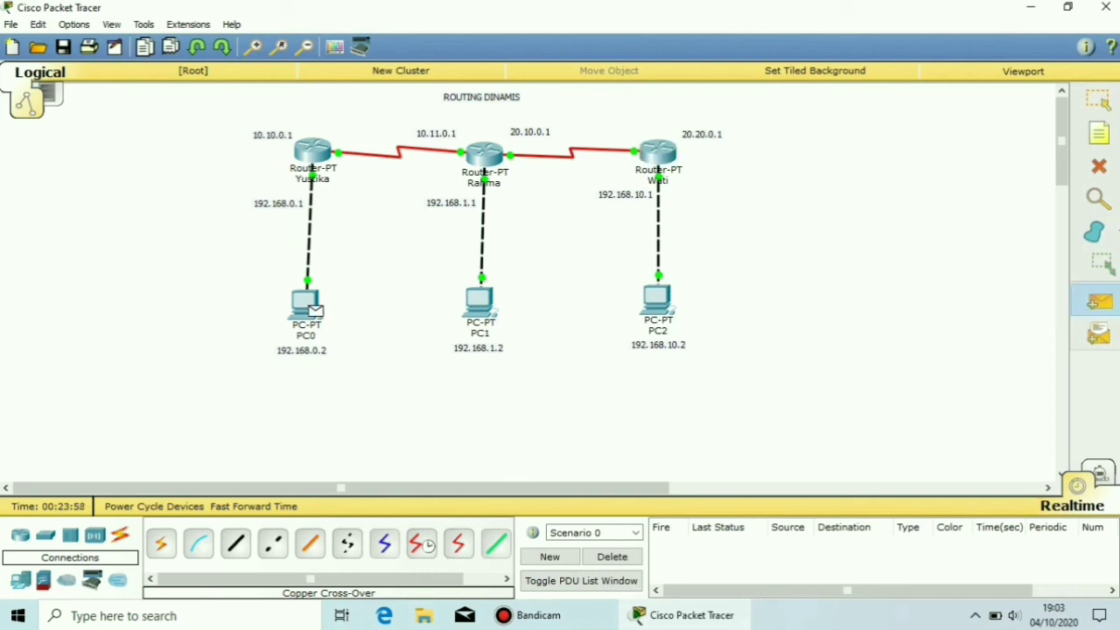
Test simple PDUs from PC0 to the router above PC2 and from PC0 to PC2
{"action": "left_click", "coordinate": [306, 305]}
{"action": "left_click", "coordinate": [658, 154]}
{"action": "left_click", "coordinate": [1097, 301]}
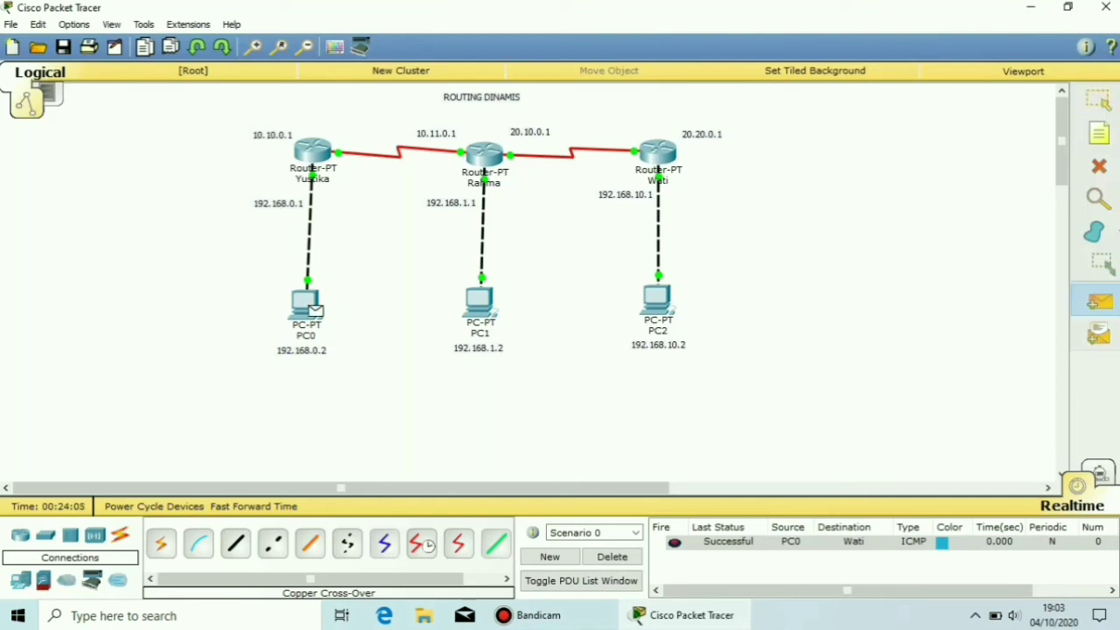
{"action": "left_click", "coordinate": [658, 301]}
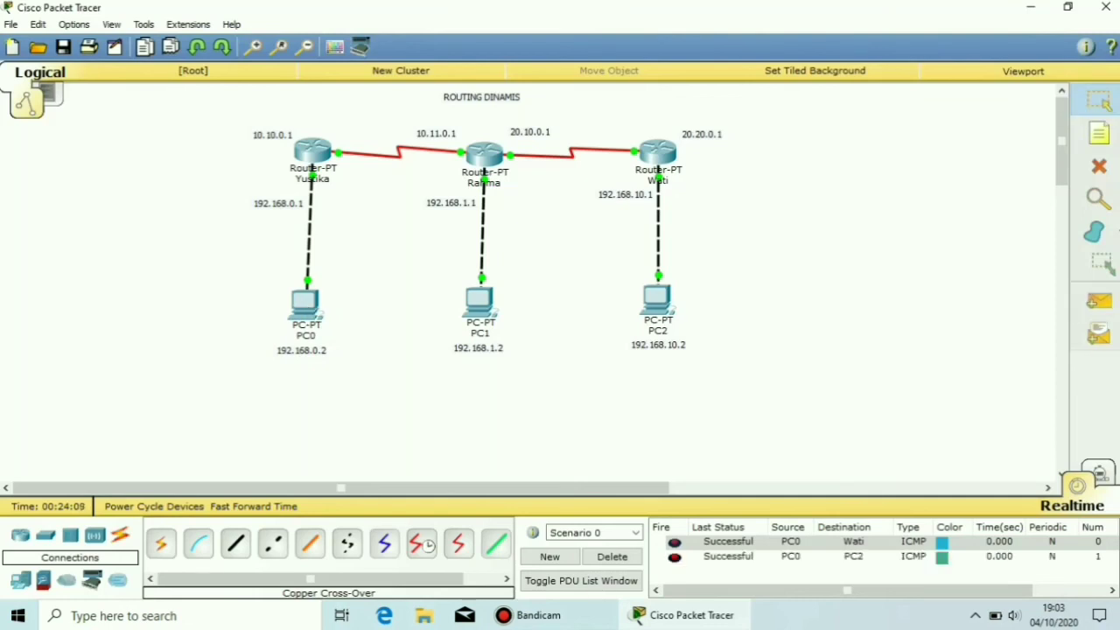